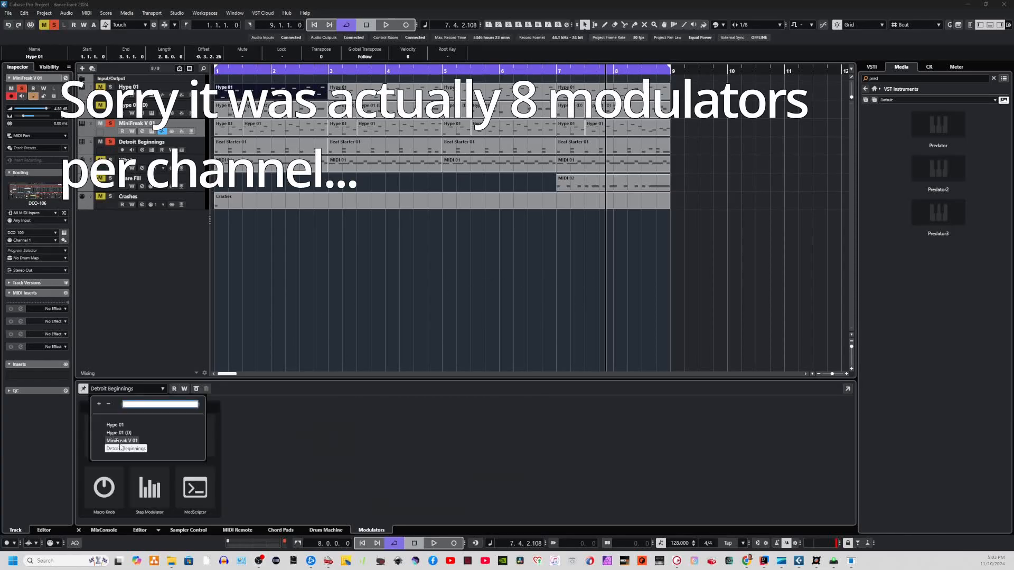
Show the modulators of the MiniFreak V 01 track and look over the list of selectable tracks.
{"action": "left_click", "coordinate": [122, 441]}
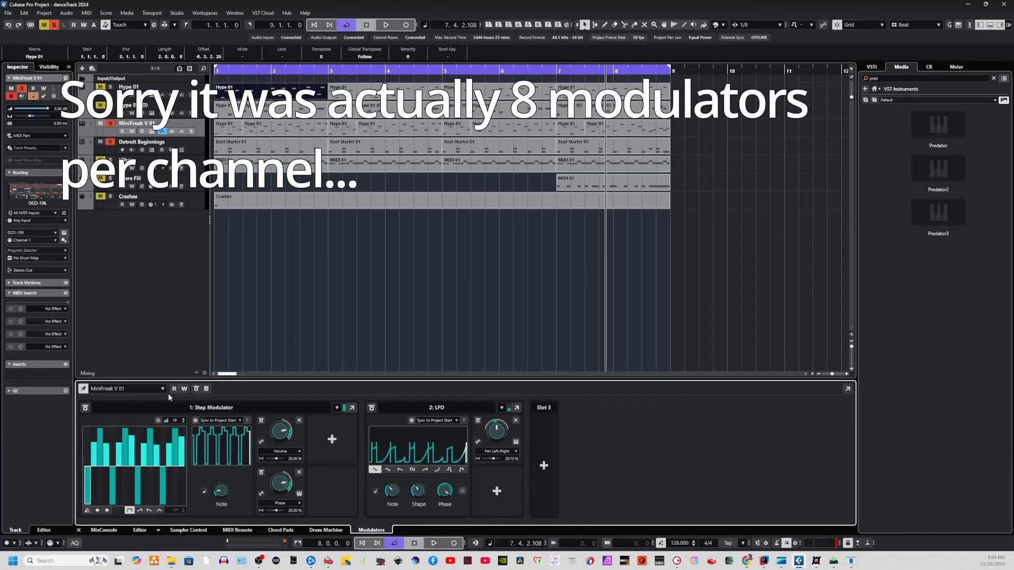
{"action": "left_click", "coordinate": [131, 387]}
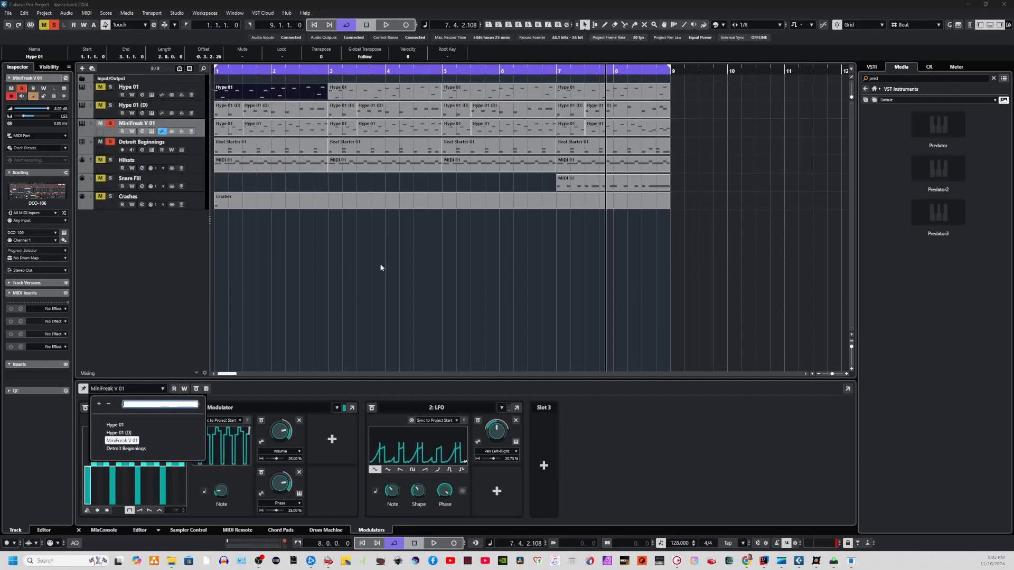
{"action": "left_click", "coordinate": [361, 335]}
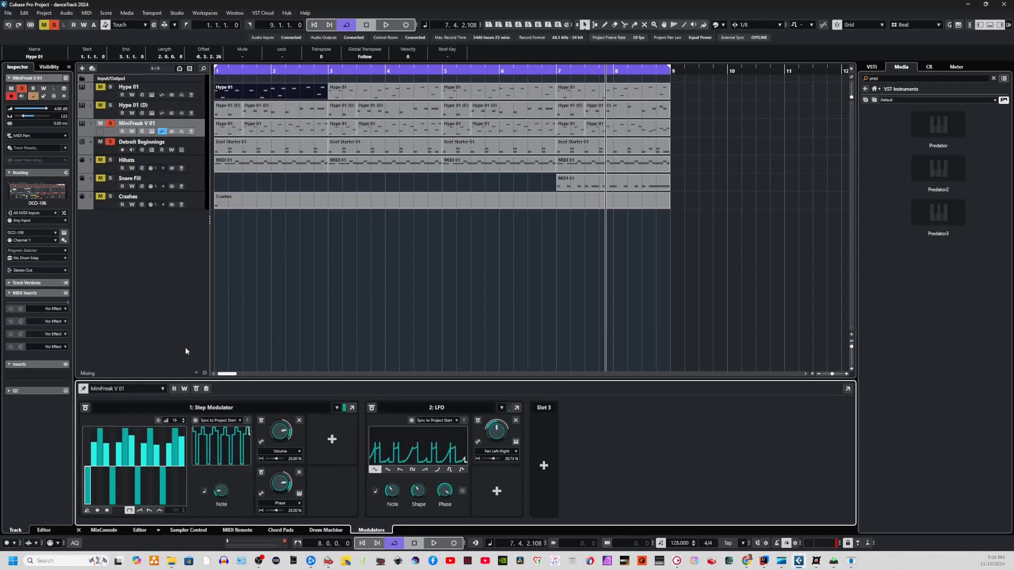
Add a Macro Knob modulator in slot 3 of MiniFreak V 01 and open a destination slot for it.
{"action": "left_click", "coordinate": [542, 457]}
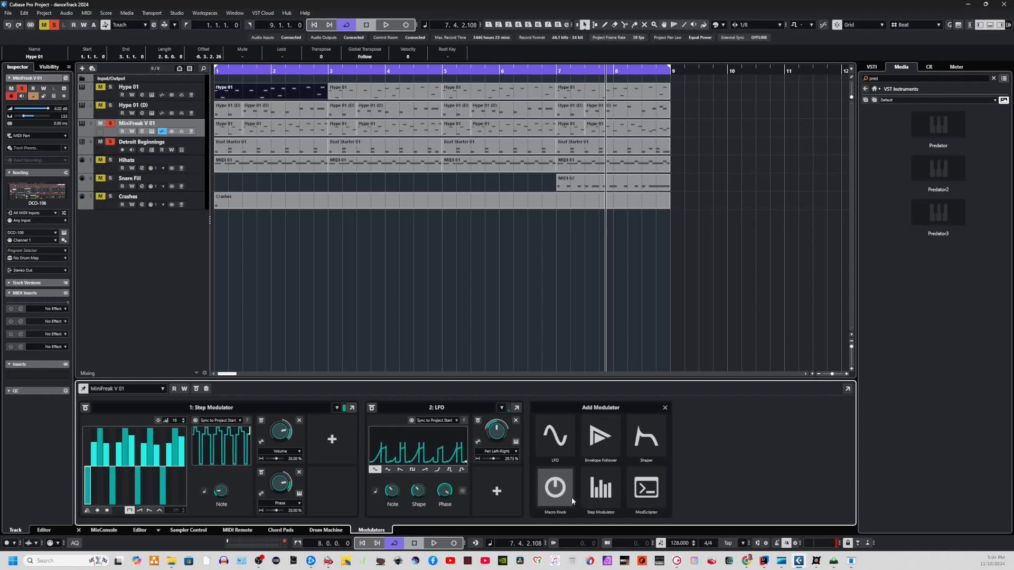
{"action": "left_click", "coordinate": [554, 492]}
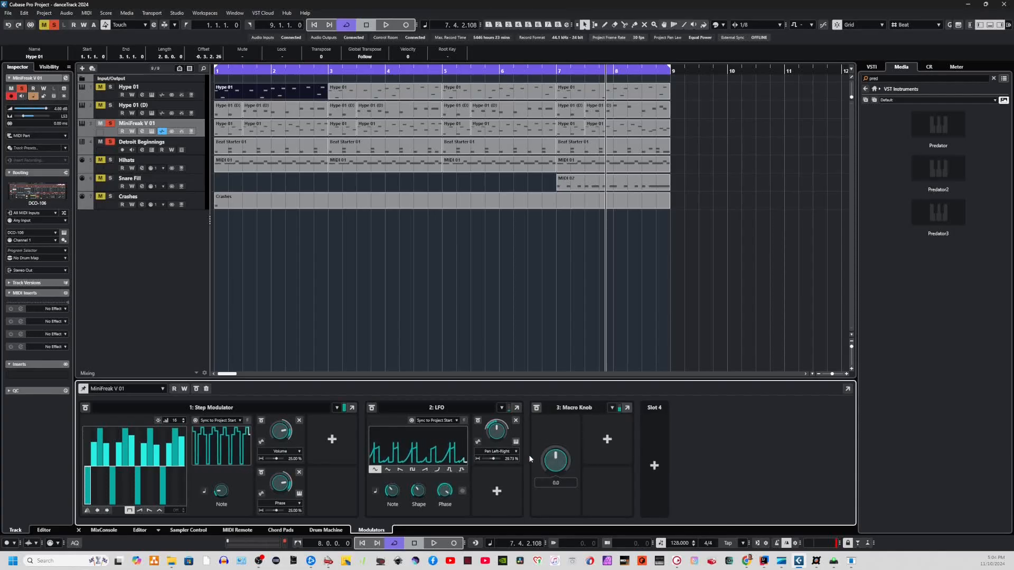
{"action": "left_click", "coordinate": [607, 439]}
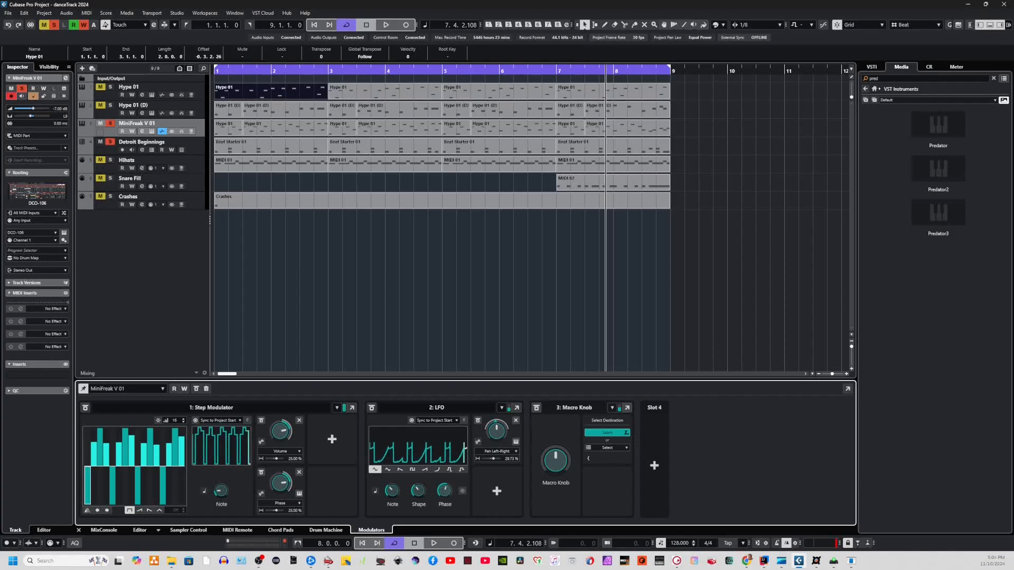
Add the Ring The Alarm synth to the project as a new instrument track.
{"action": "left_click", "coordinate": [871, 67]}
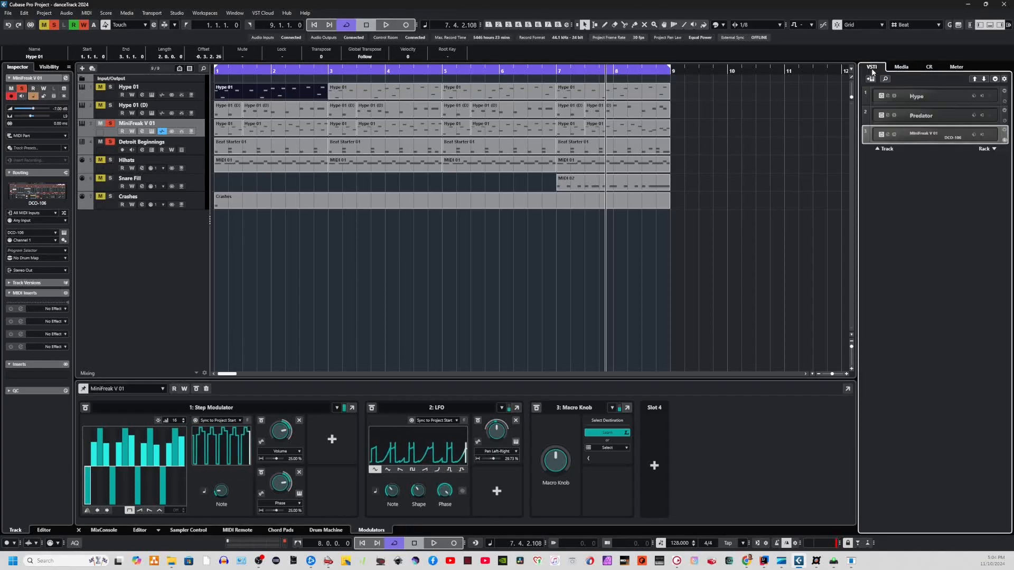
{"action": "left_click", "coordinate": [901, 67]}
{"action": "left_click_drag", "start_coordinate": [945, 175], "coordinate": [473, 280]}
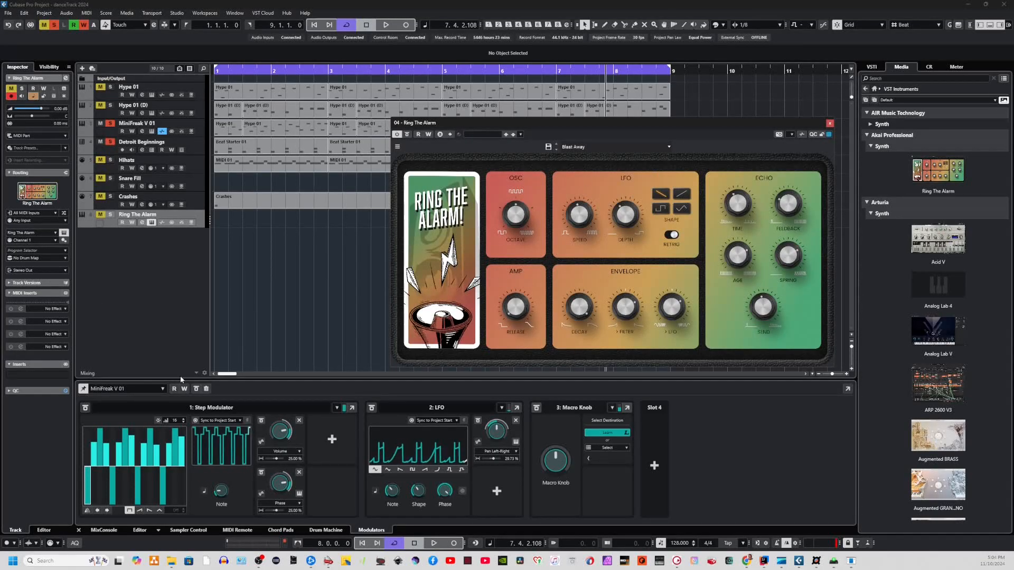
Show the Ring The Alarm track's modulators and add a Macro Knob in the first slot.
{"action": "left_click", "coordinate": [163, 388]}
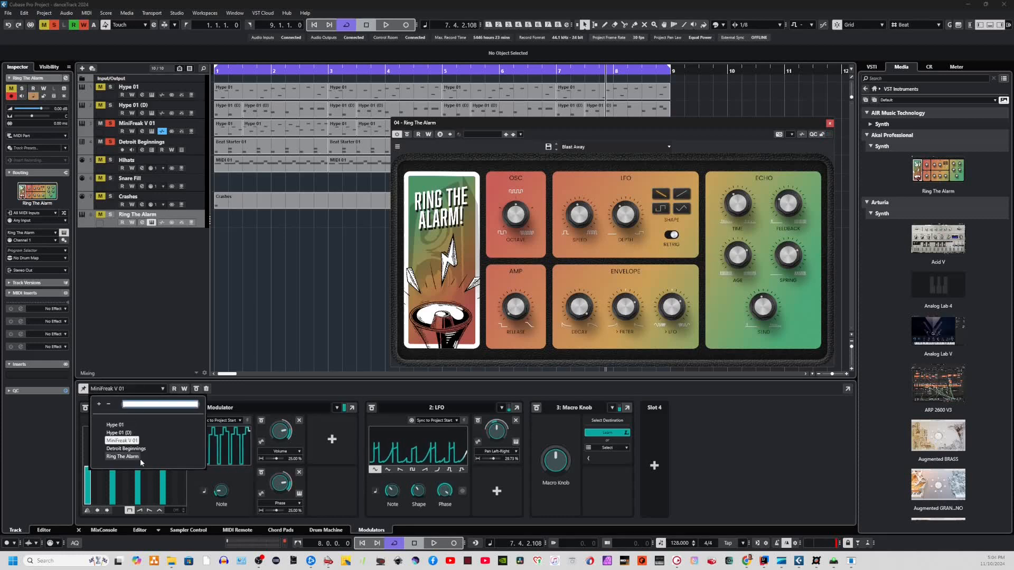
{"action": "left_click", "coordinate": [123, 458]}
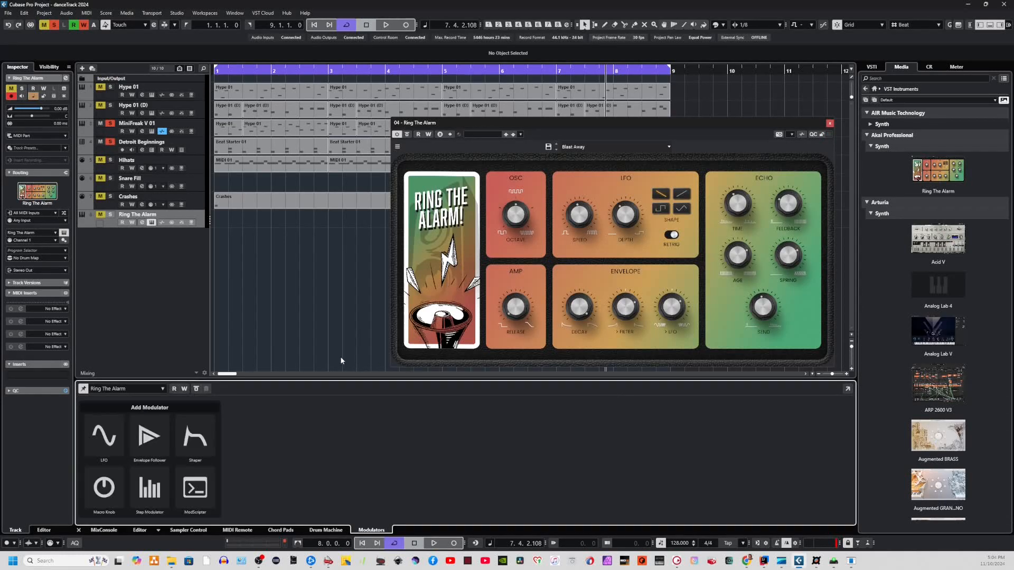
{"action": "left_click", "coordinate": [104, 488]}
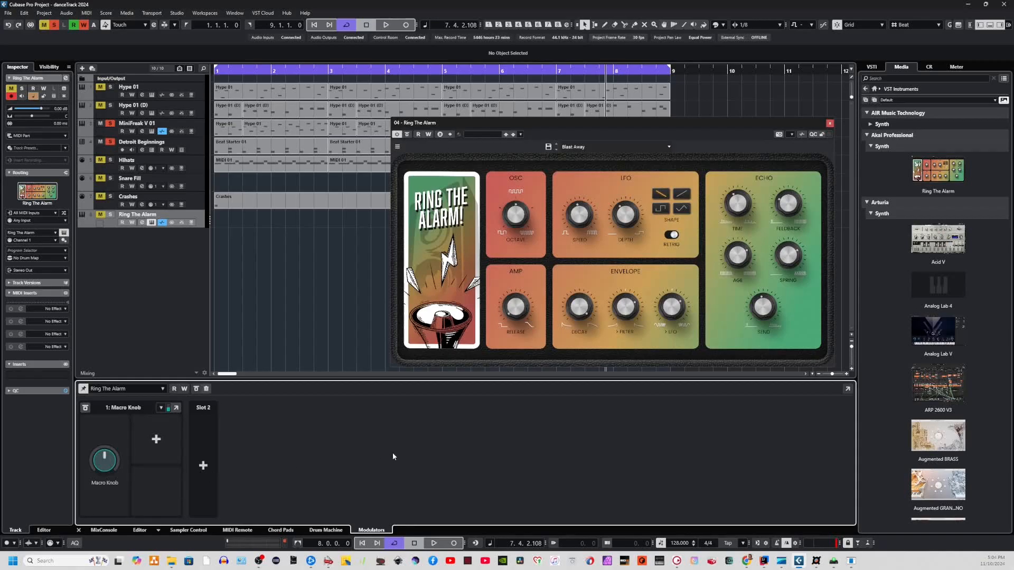
Assign Ring The Alarm's Amp Release as the macro knob's first destination using Learn.
{"action": "left_click", "coordinate": [150, 441]}
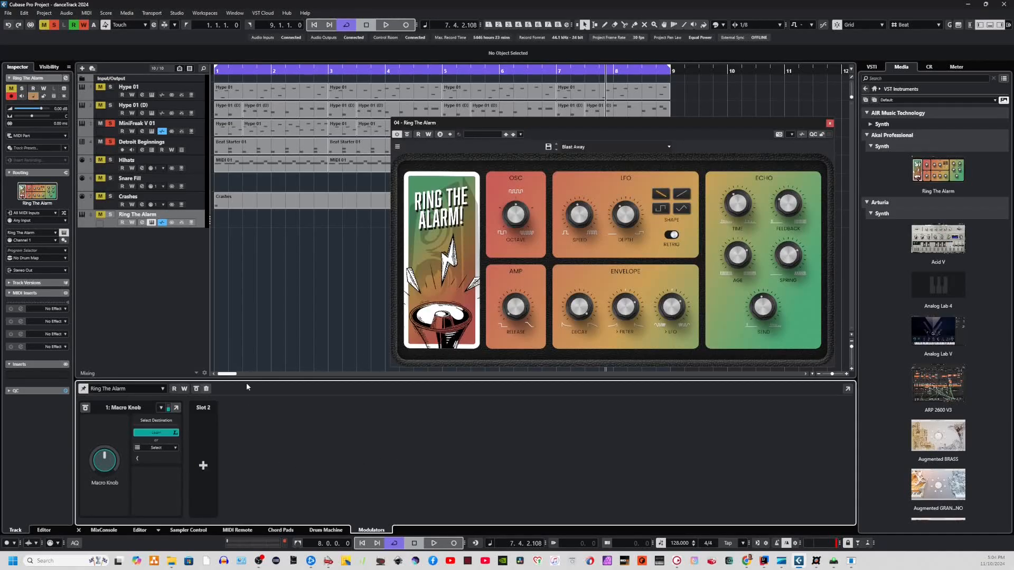
{"action": "left_click", "coordinate": [157, 448]}
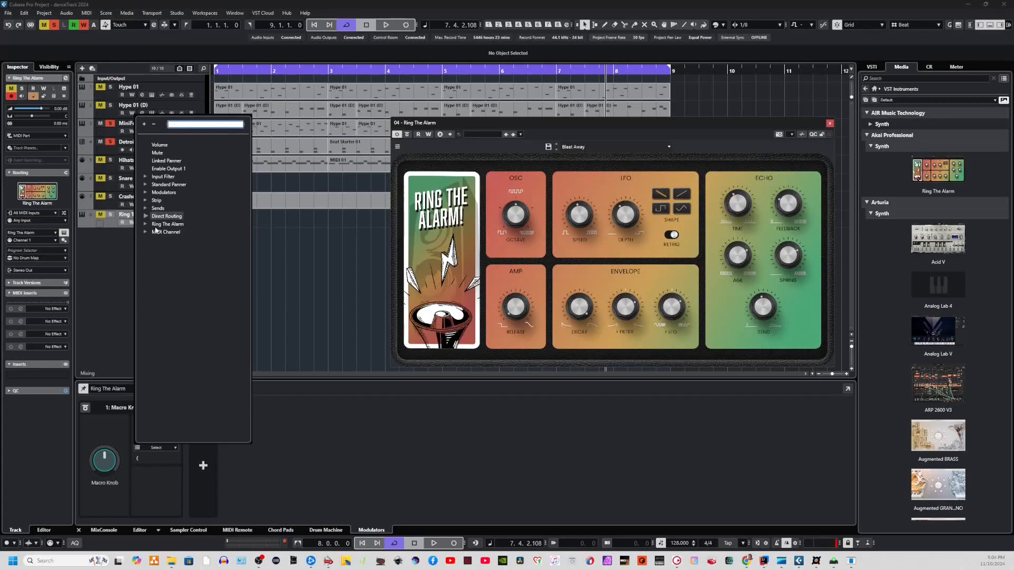
{"action": "left_click", "coordinate": [170, 464]}
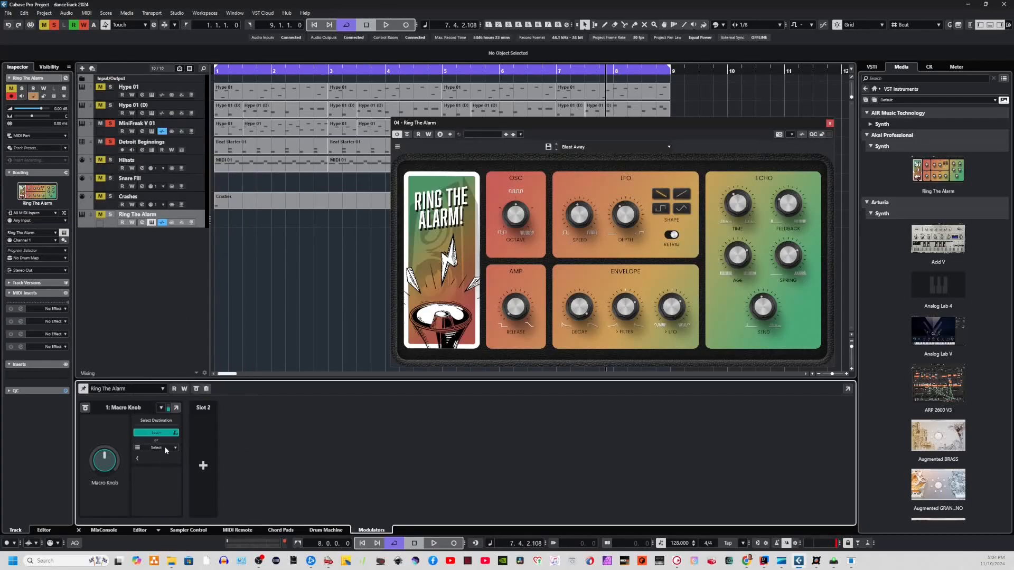
{"action": "left_click", "coordinate": [167, 433]}
{"action": "left_click", "coordinate": [509, 304]}
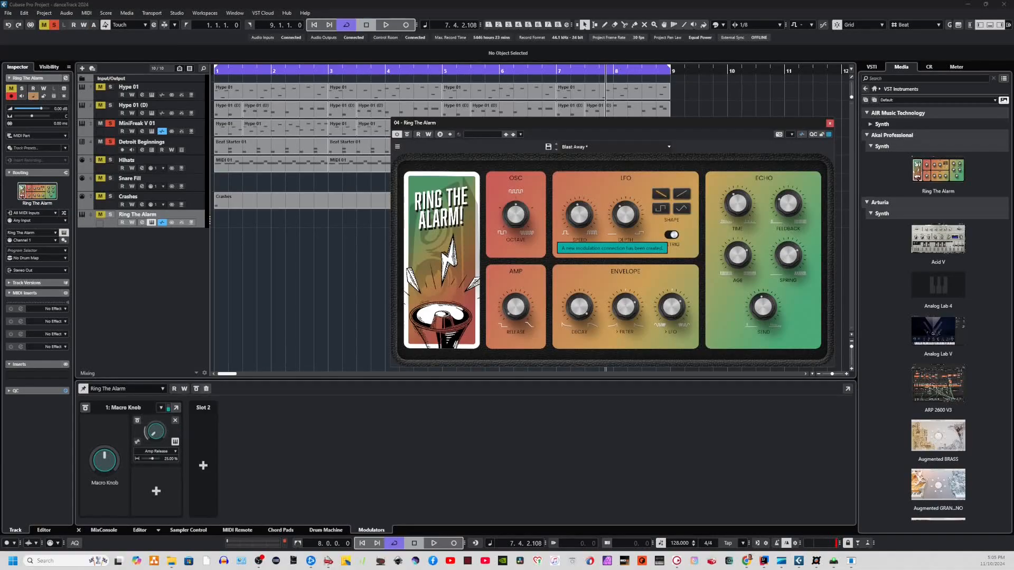
Try the macro knob at different positions against Amp Release and set the modulation depth to about -24 %.
{"action": "left_click_drag", "start_coordinate": [109, 470], "coordinate": [101, 428]}
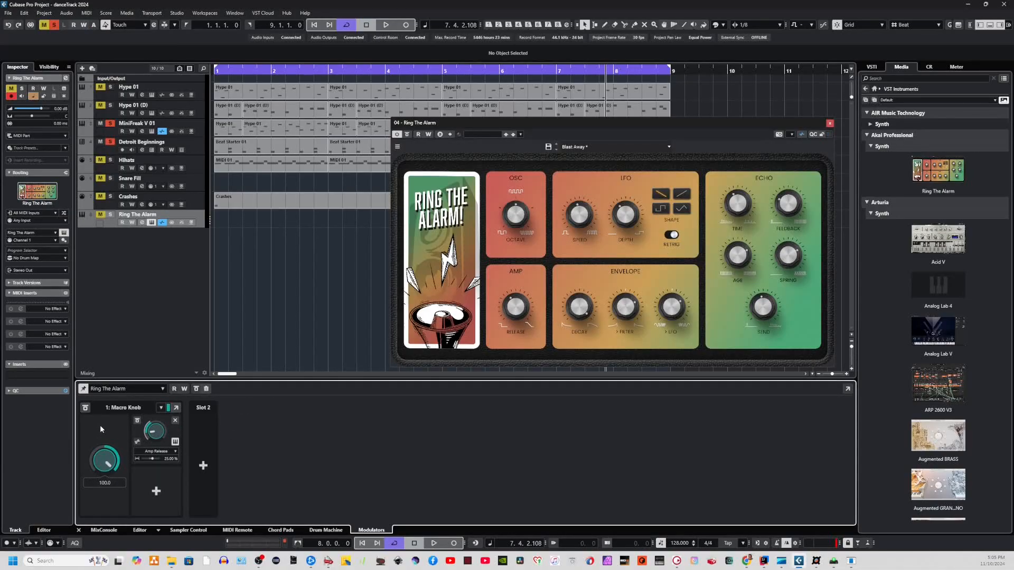
{"action": "left_click_drag", "start_coordinate": [112, 466], "coordinate": [106, 432]}
{"action": "left_click_drag", "start_coordinate": [159, 457], "coordinate": [152, 459]}
{"action": "left_click_drag", "start_coordinate": [157, 460], "coordinate": [152, 459]}
{"action": "left_click_drag", "start_coordinate": [108, 461], "coordinate": [107, 540]}
{"action": "mouse_move", "coordinate": [108, 463]}
{"action": "left_mouse_down"}
{"action": "mouse_move", "coordinate": [112, 517]}
{"action": "mouse_move", "coordinate": [103, 466]}
{"action": "left_mouse_up"}
{"action": "left_click_drag", "start_coordinate": [150, 461], "coordinate": [152, 459]}
{"action": "left_click_drag", "start_coordinate": [109, 462], "coordinate": [103, 488]}
{"action": "left_click_drag", "start_coordinate": [157, 458], "coordinate": [147, 460]}
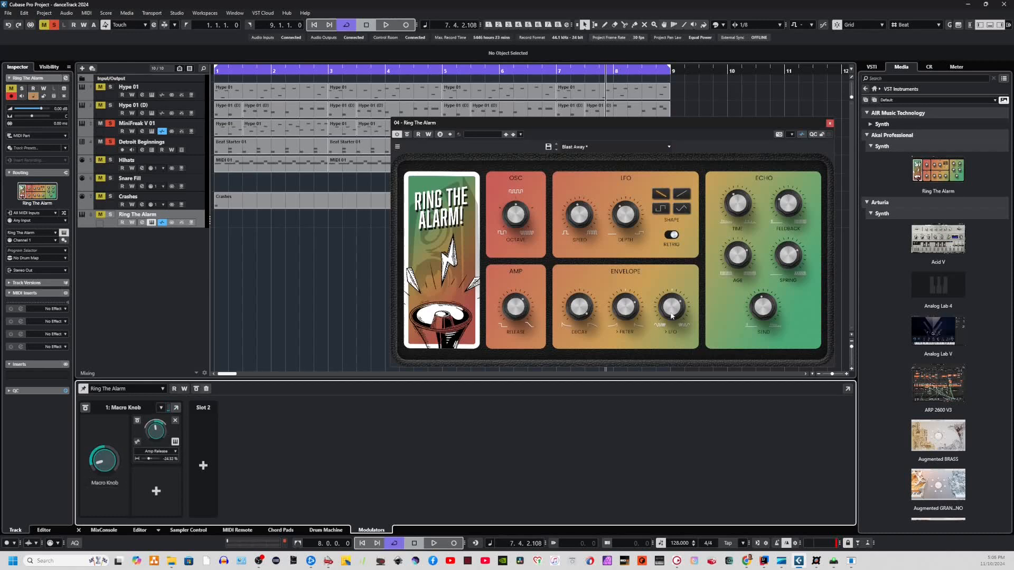
Assign Ring The Alarm's Echo Send as the macro knob's second destination and turn the macro knob up.
{"action": "left_click", "coordinate": [156, 491]}
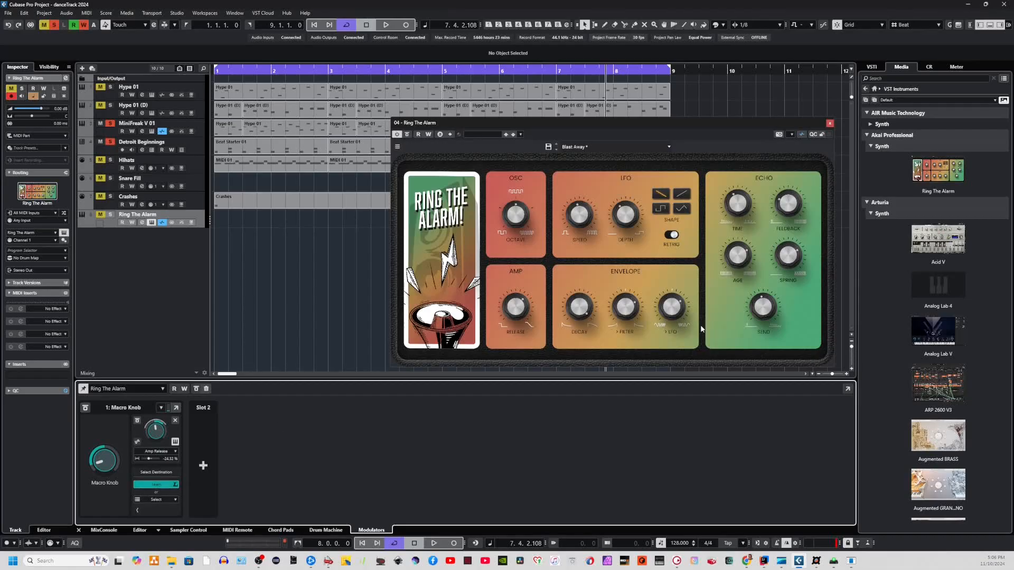
{"action": "left_click", "coordinate": [767, 323]}
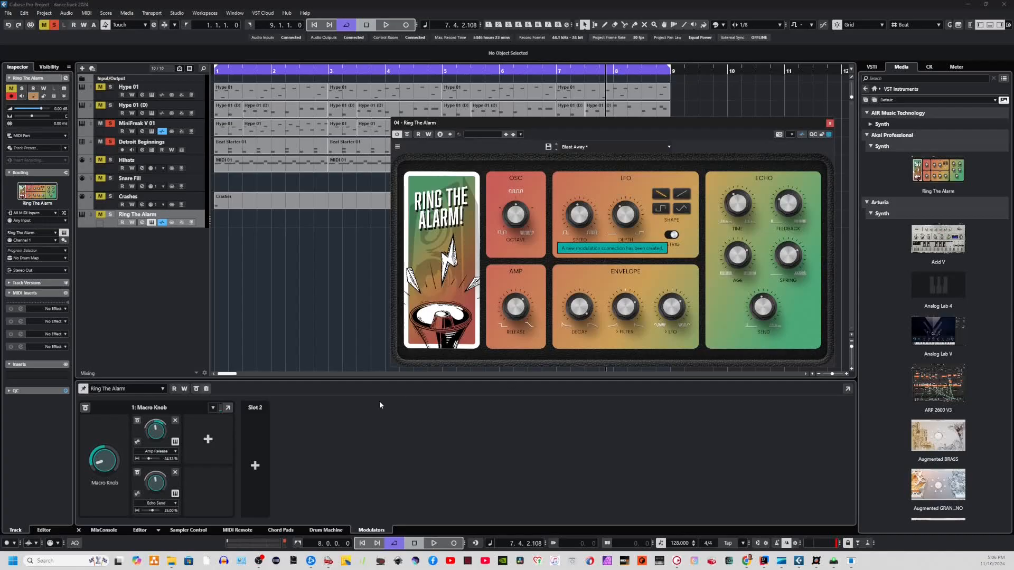
{"action": "left_click_drag", "start_coordinate": [104, 460], "coordinate": [96, 437]}
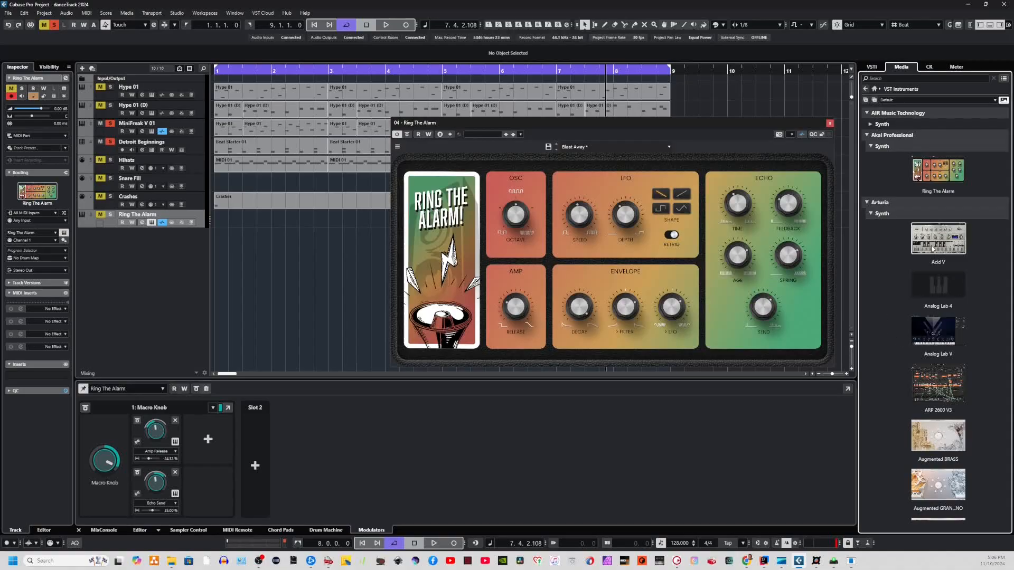
Try to add the Acid V synth to the project, and close the Ring The Alarm editor.
{"action": "left_click_drag", "start_coordinate": [938, 239], "coordinate": [504, 399]}
{"action": "left_click", "coordinate": [152, 222]}
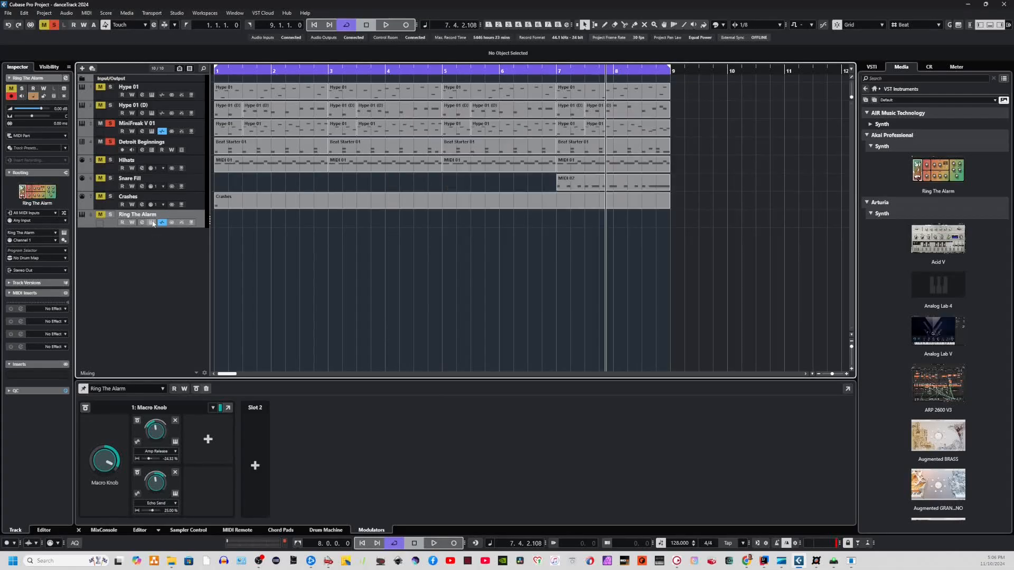
Bypass and re-enable the modulators on the Ring The Alarm track.
{"action": "left_click", "coordinate": [162, 223]}
{"action": "left_click", "coordinate": [162, 223]}
{"action": "left_click", "coordinate": [163, 223]}
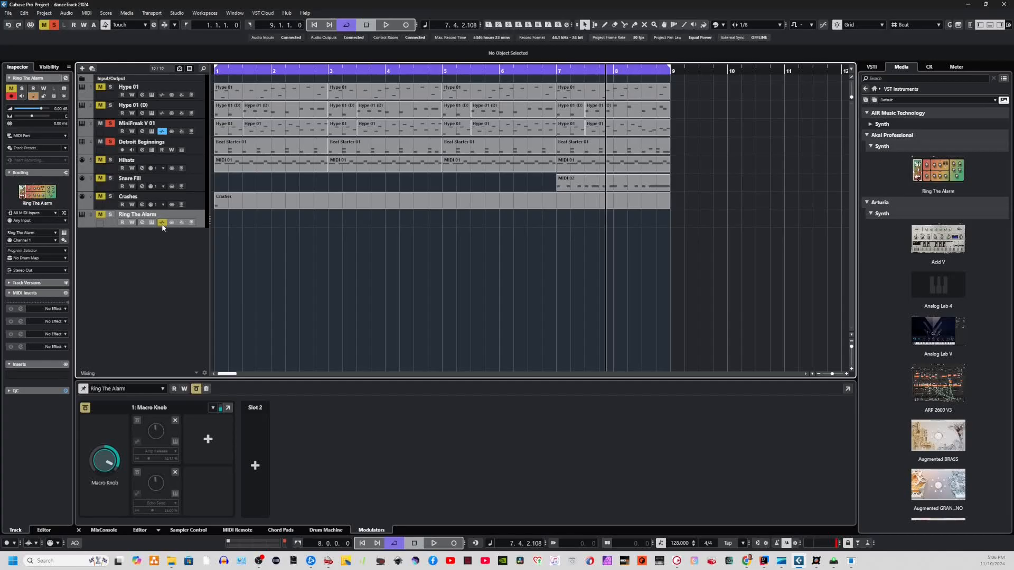
{"action": "left_click", "coordinate": [162, 223]}
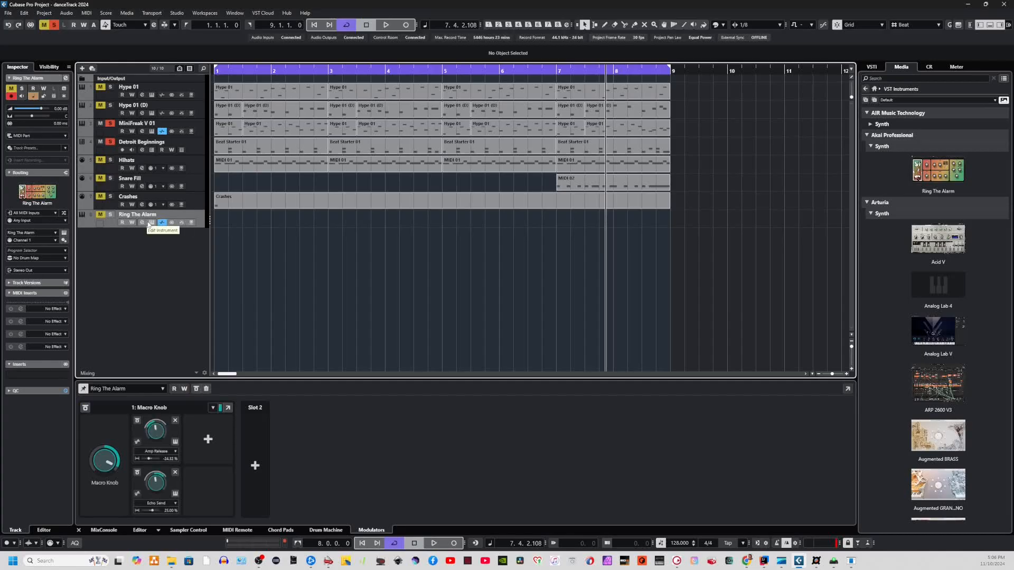
Add an Acid V instrument track with its window clear of the modulators, and turn Ring The Alarm's macro knob to 100.
{"action": "left_click", "coordinate": [151, 222]}
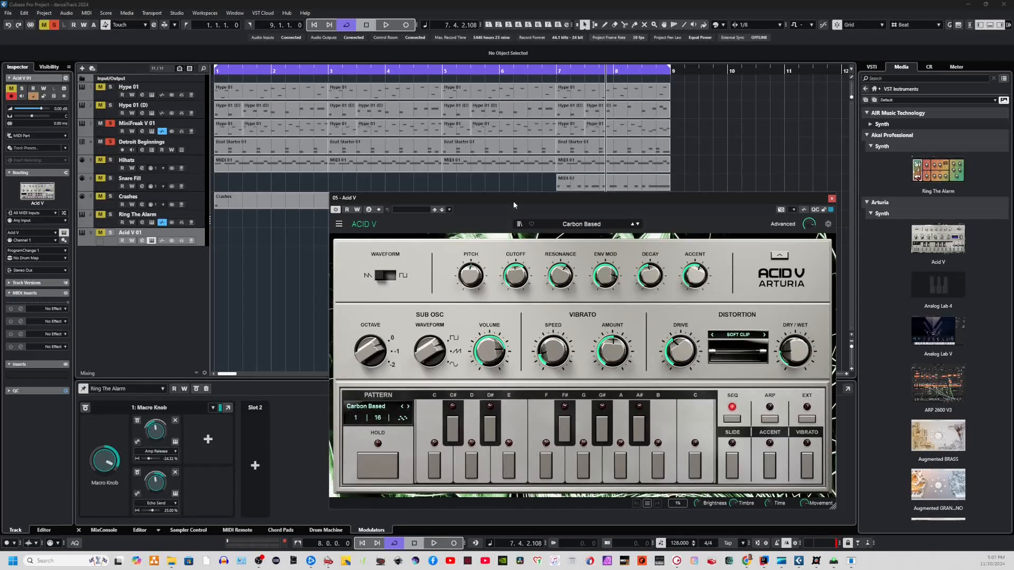
{"action": "left_click_drag", "start_coordinate": [514, 198], "coordinate": [479, 164]}
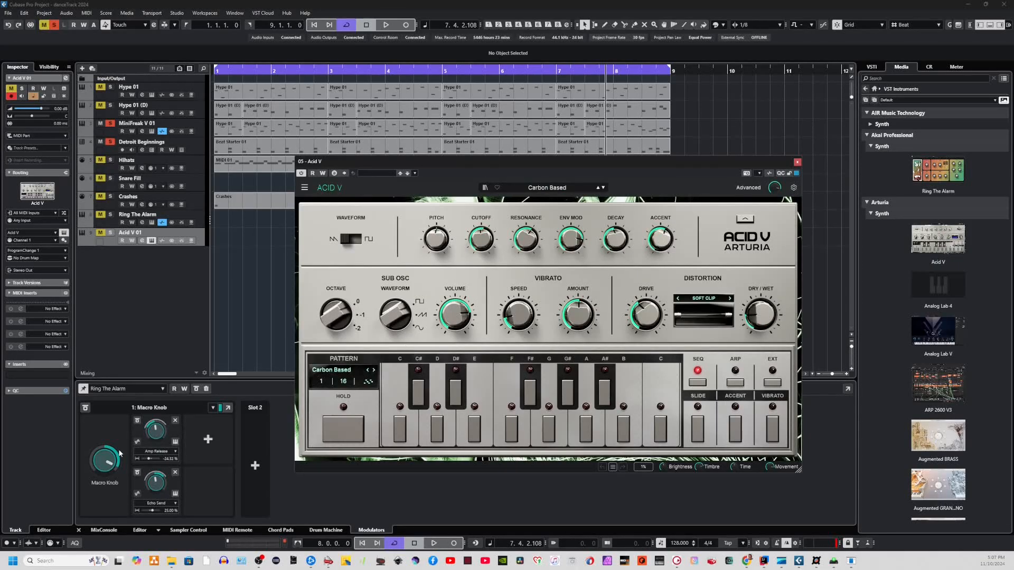
{"action": "left_click", "coordinate": [102, 465]}
{"action": "scroll", "coordinate": [103, 463], "scroll_direction": "up", "scroll_amount": 10}
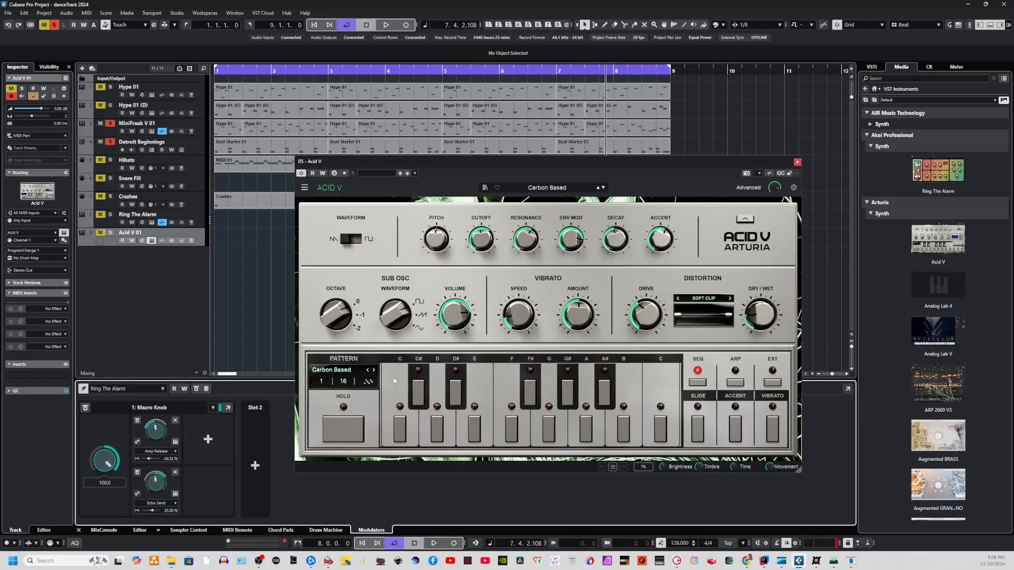
Try to assign Acid V's Vibrato Speed as the third destination of Ring The Alarm's macro knob.
{"action": "left_click", "coordinate": [209, 440]}
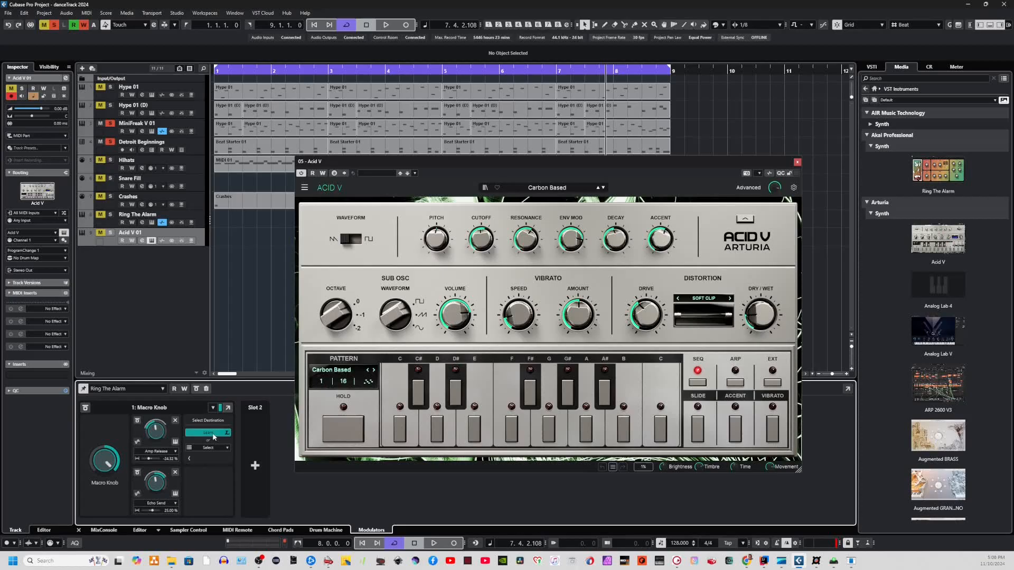
{"action": "mouse_move", "coordinate": [583, 317]}
{"action": "left_click_drag", "start_coordinate": [518, 316], "coordinate": [519, 280]}
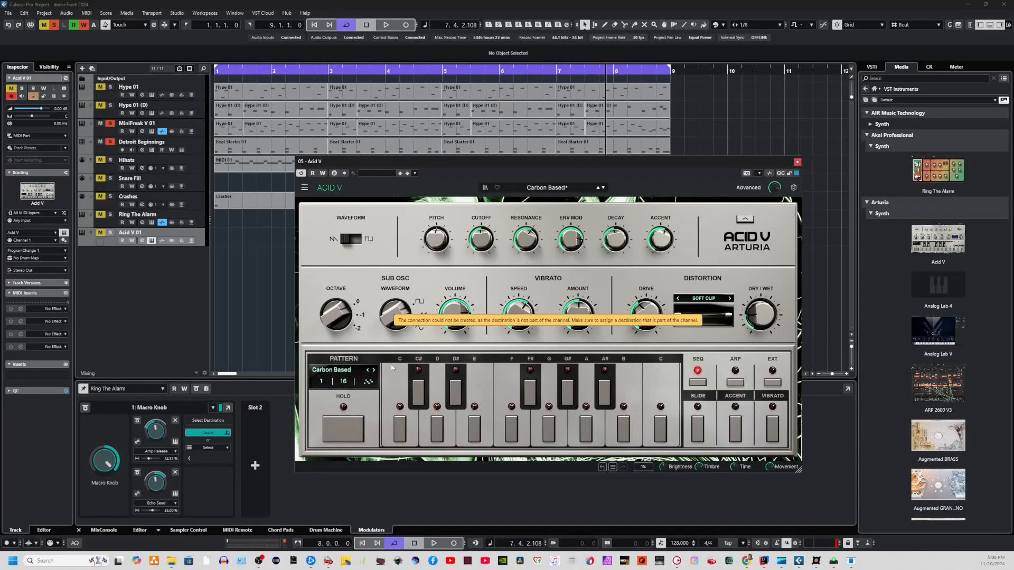
Assign the macro knob to itself as the third destination, and remove that connection.
{"action": "left_click_drag", "start_coordinate": [104, 465], "coordinate": [102, 451]}
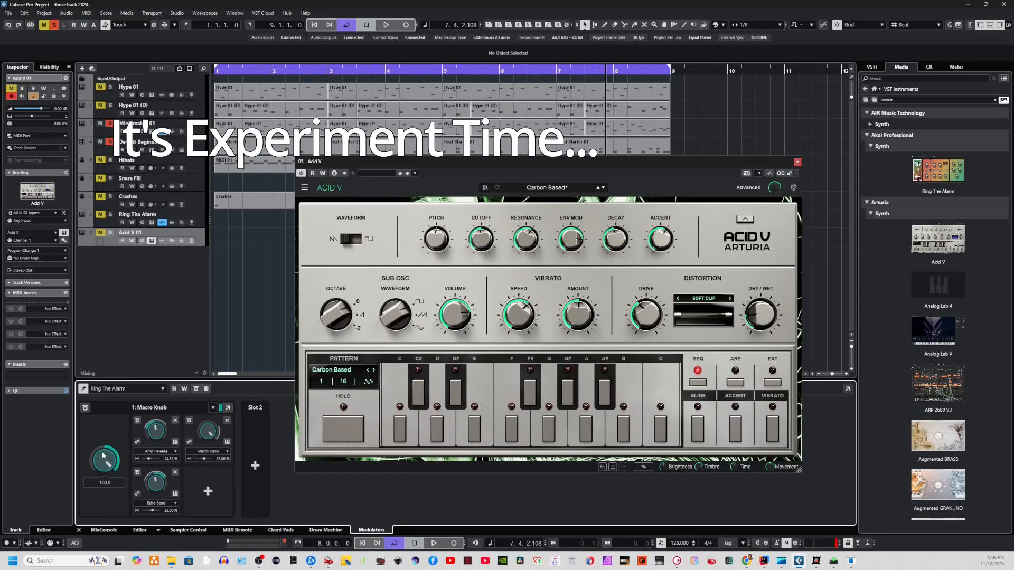
{"action": "left_click", "coordinate": [227, 420]}
Examine the third slot's available destinations, including Modulators, Strip and Direct Routing, and close the list without choosing one.
{"action": "left_click", "coordinate": [207, 448]}
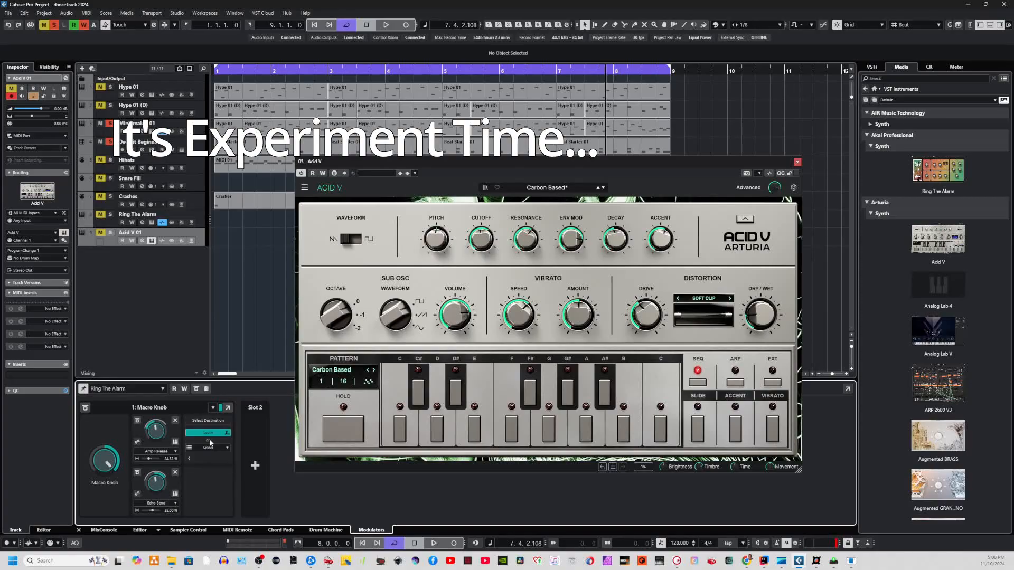
{"action": "left_click", "coordinate": [209, 448]}
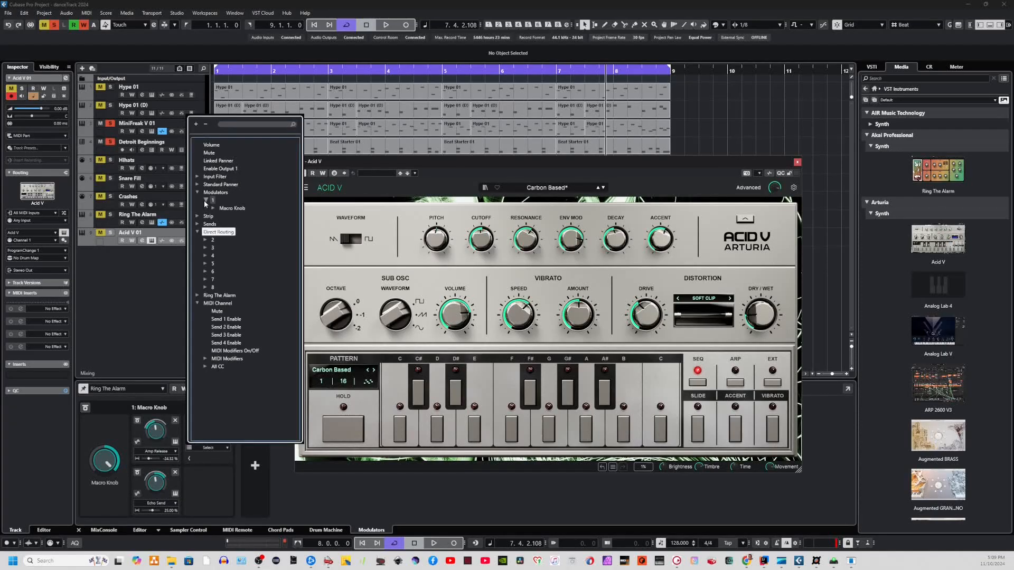
{"action": "left_click", "coordinate": [205, 200]}
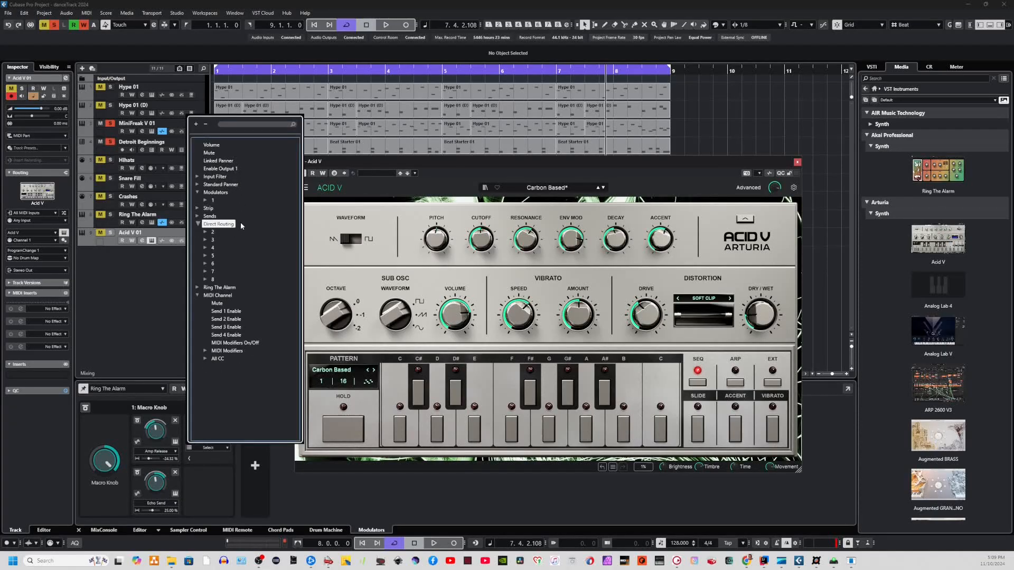
{"action": "left_click", "coordinate": [198, 209]}
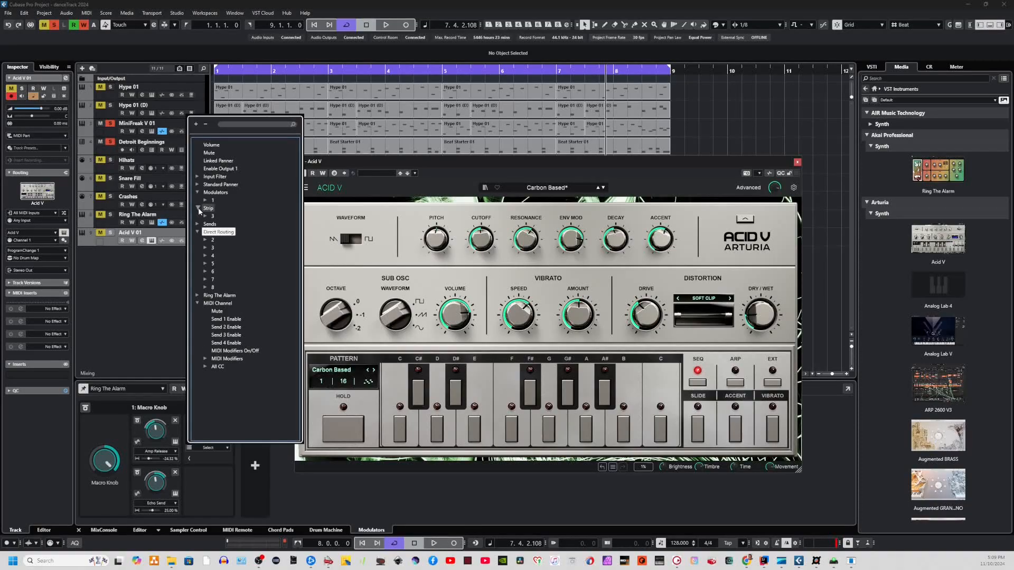
{"action": "left_click", "coordinate": [197, 232]}
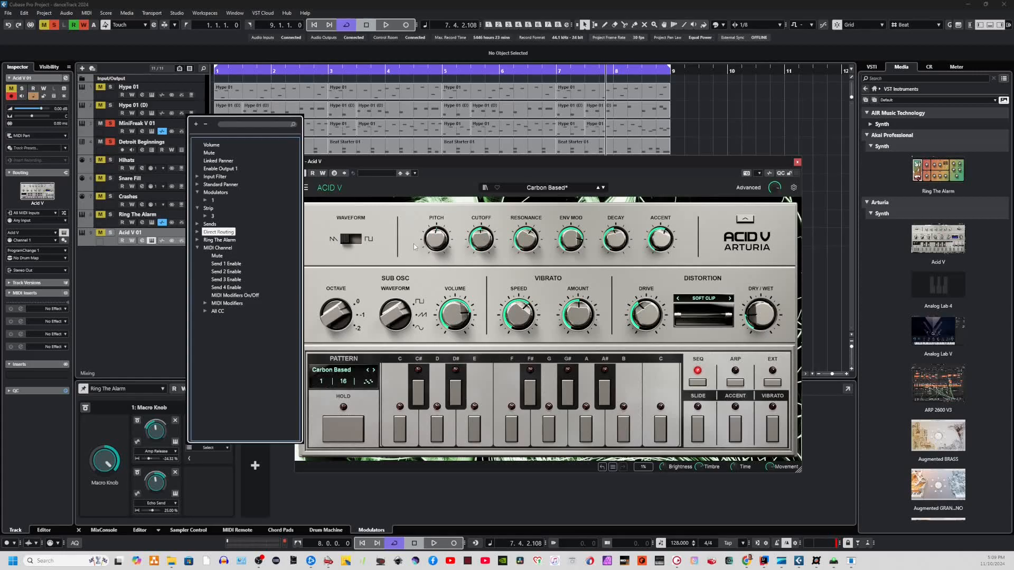
{"action": "left_click", "coordinate": [663, 177]}
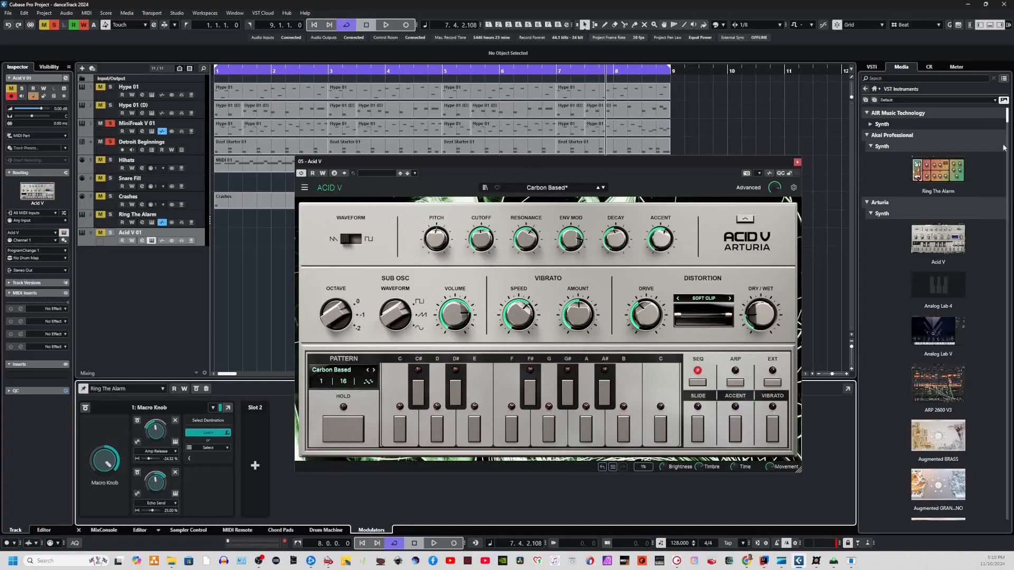
Move the Acid V window clear of the modulators and add a Step Modulator to Ring The Alarm's second slot.
{"action": "left_click_drag", "start_coordinate": [708, 165], "coordinate": [718, 82]}
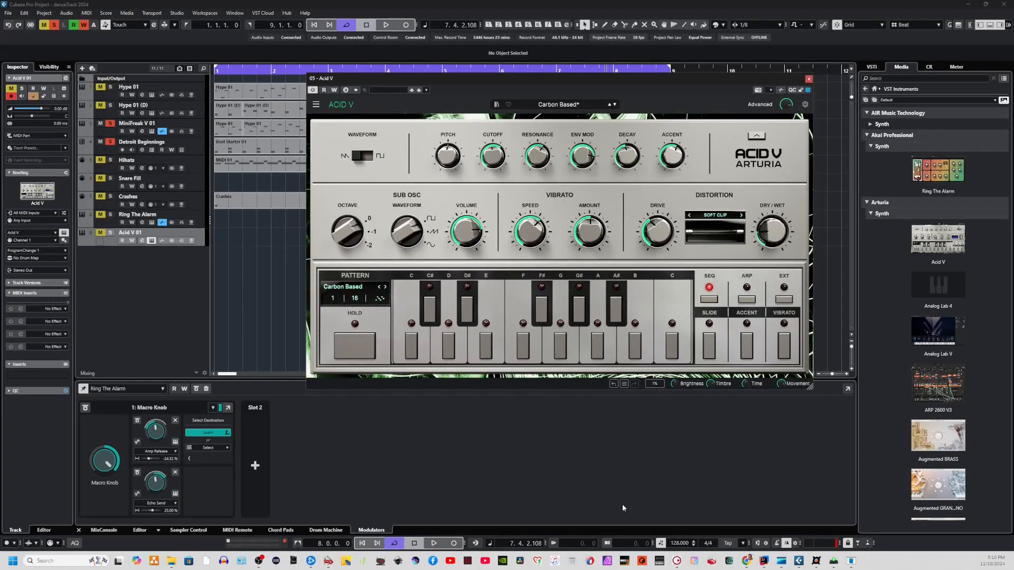
{"action": "left_click", "coordinate": [644, 487]}
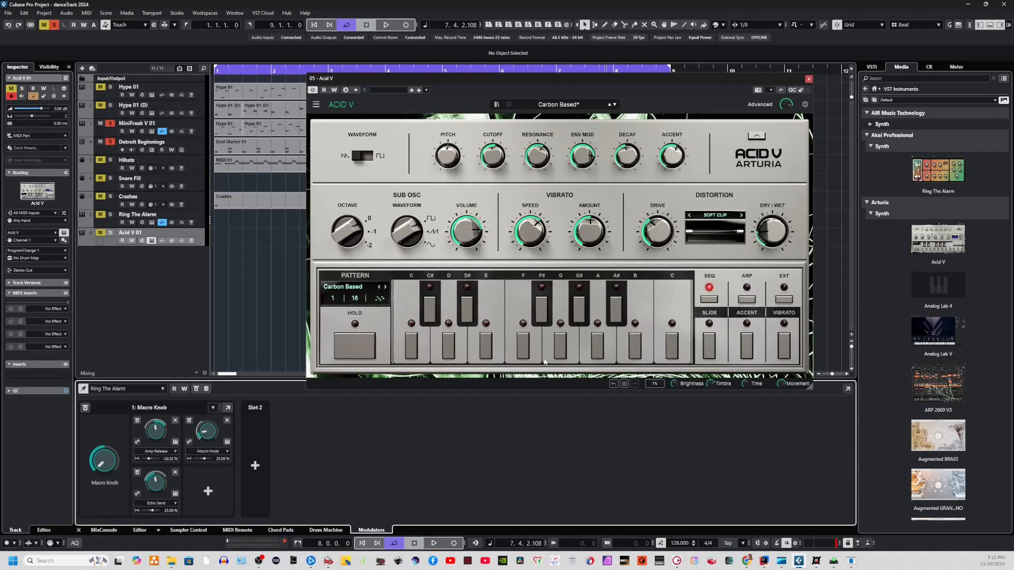
{"action": "left_click", "coordinate": [258, 464]}
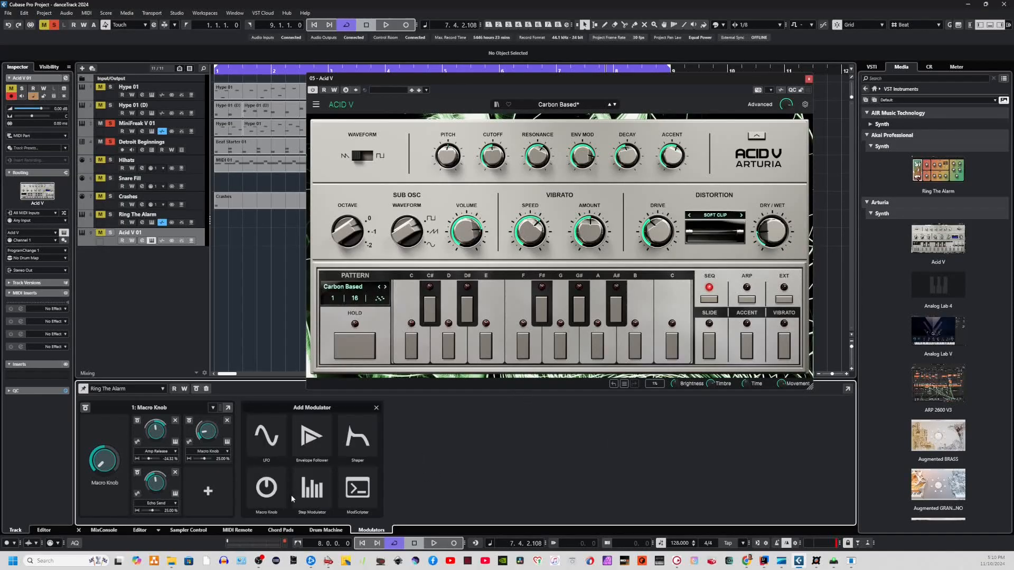
{"action": "left_click", "coordinate": [309, 495]}
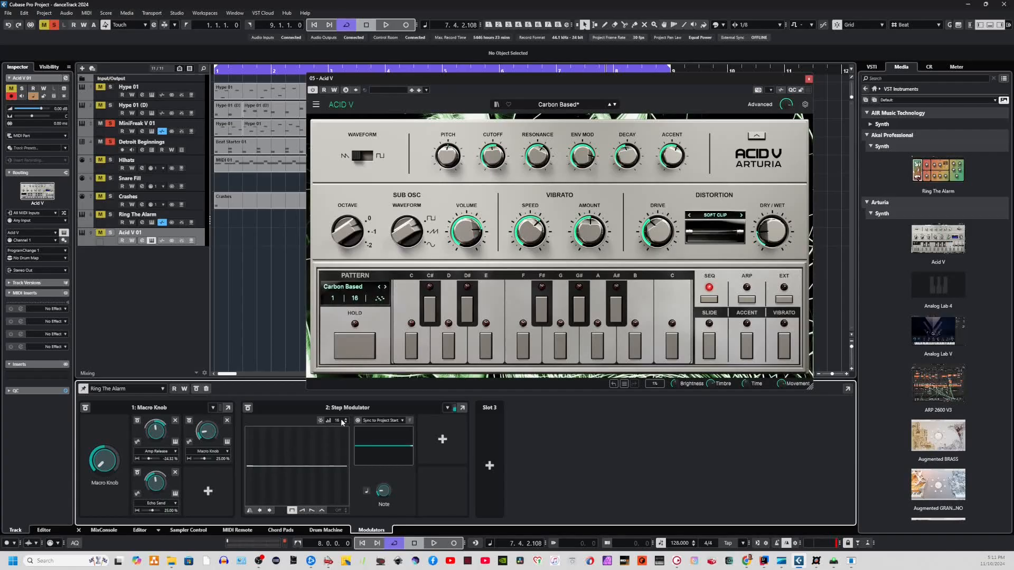
Draw a row of negative bars in the Step Modulator and set its number of steps to 4.
{"action": "scroll", "coordinate": [346, 420], "scroll_direction": "up", "scroll_amount": 5}
{"action": "scroll", "coordinate": [346, 420], "scroll_direction": "up", "scroll_amount": 2}
{"action": "mouse_move", "coordinate": [248, 464]}
{"action": "left_mouse_down"}
{"action": "mouse_move", "coordinate": [252, 436]}
{"action": "mouse_move", "coordinate": [347, 492]}
{"action": "mouse_move", "coordinate": [321, 459]}
{"action": "mouse_move", "coordinate": [239, 502]}
{"action": "left_mouse_up"}
{"action": "left_click", "coordinate": [341, 420]}
{"action": "scroll", "coordinate": [342, 420], "scroll_direction": "down", "scroll_amount": 4}
{"action": "scroll", "coordinate": [341, 420], "scroll_direction": "down", "scroll_amount": 20}
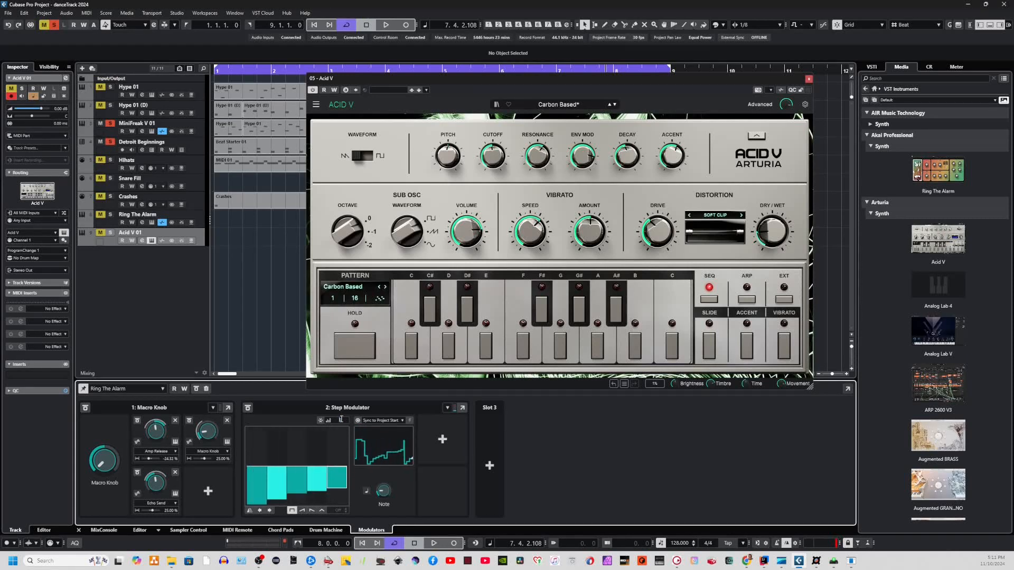
{"action": "scroll", "coordinate": [341, 420], "scroll_direction": "up", "scroll_amount": 1}
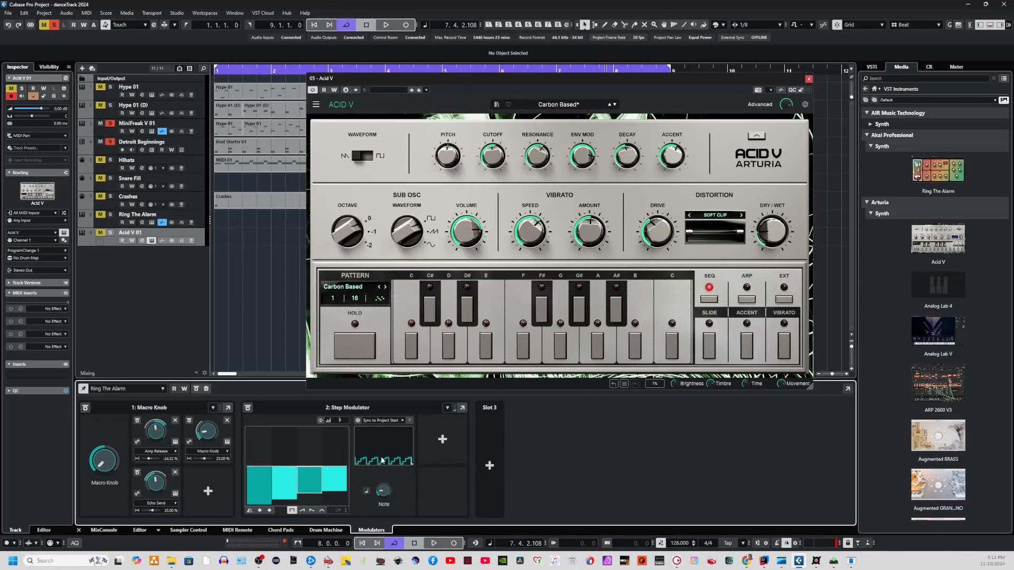
Reshape the Step Modulator's four steps into an alternating maximum and minimum pattern, and lower the first and third steps to minimum.
{"action": "left_click_drag", "start_coordinate": [309, 477], "coordinate": [303, 416]}
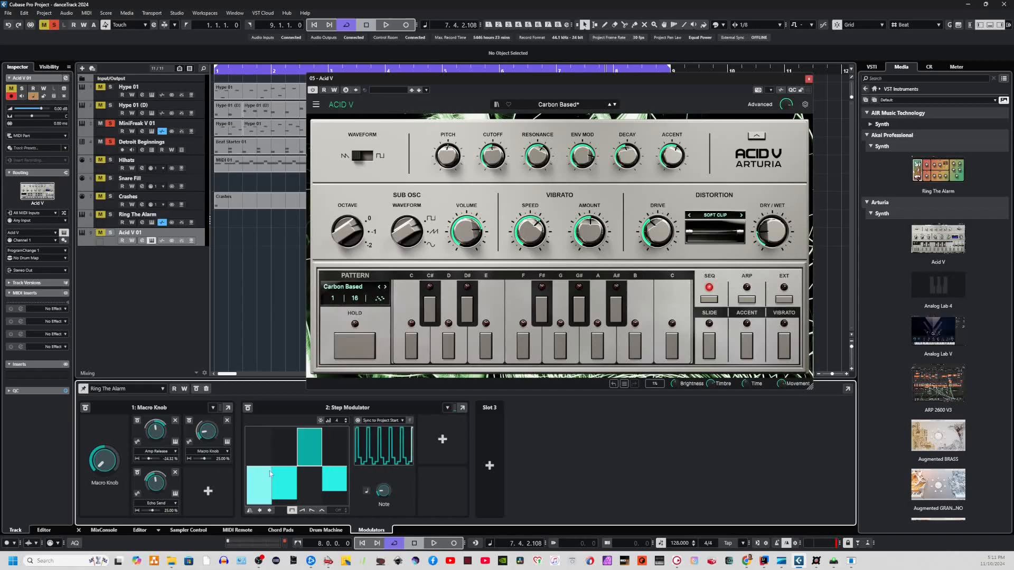
{"action": "mouse_move", "coordinate": [248, 485]}
{"action": "left_mouse_down"}
{"action": "mouse_move", "coordinate": [254, 457]}
{"action": "mouse_move", "coordinate": [255, 466]}
{"action": "left_mouse_up"}
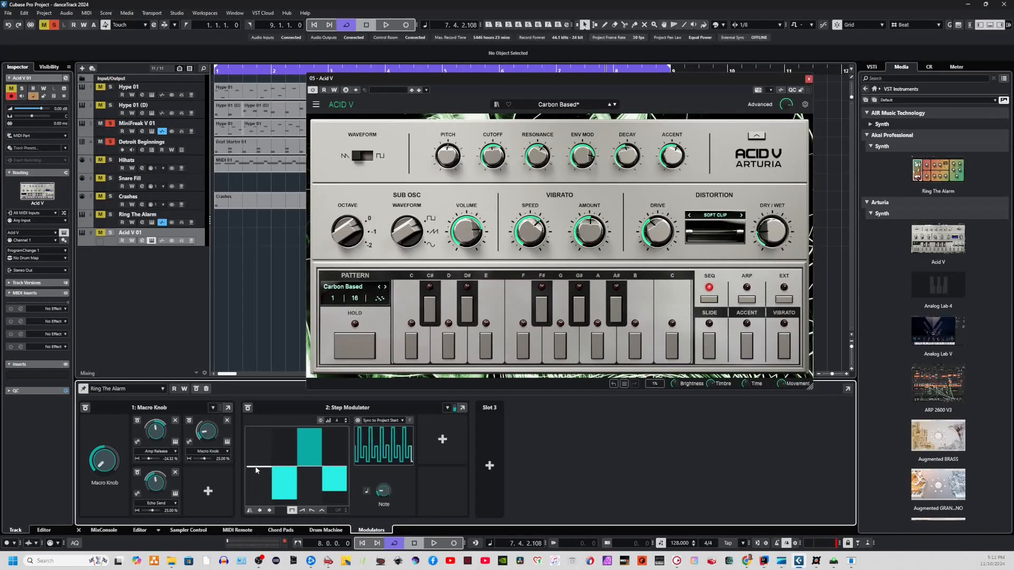
{"action": "left_click", "coordinate": [287, 467]}
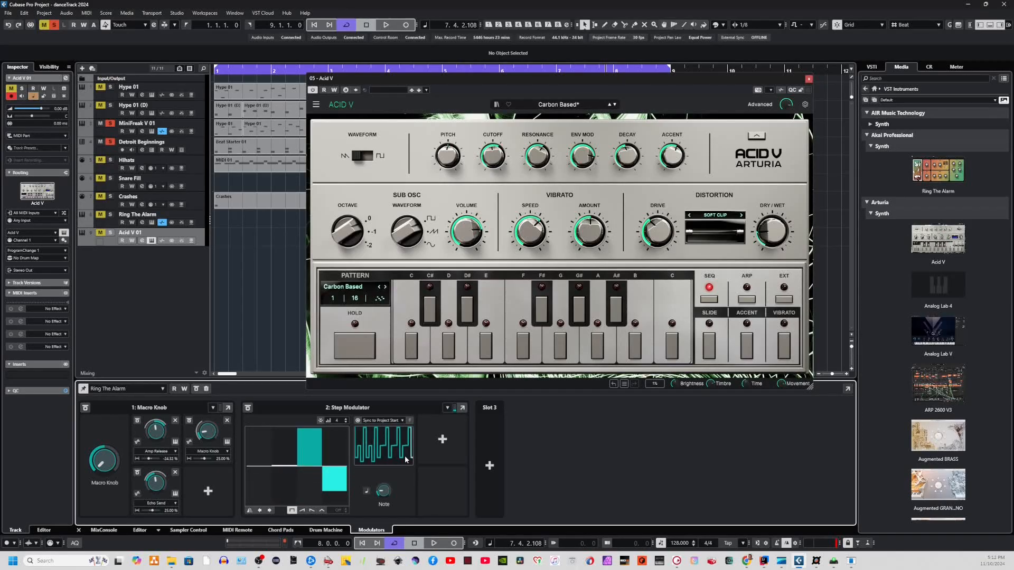
{"action": "left_click_drag", "start_coordinate": [290, 467], "coordinate": [285, 511]}
{"action": "left_click", "coordinate": [259, 429]}
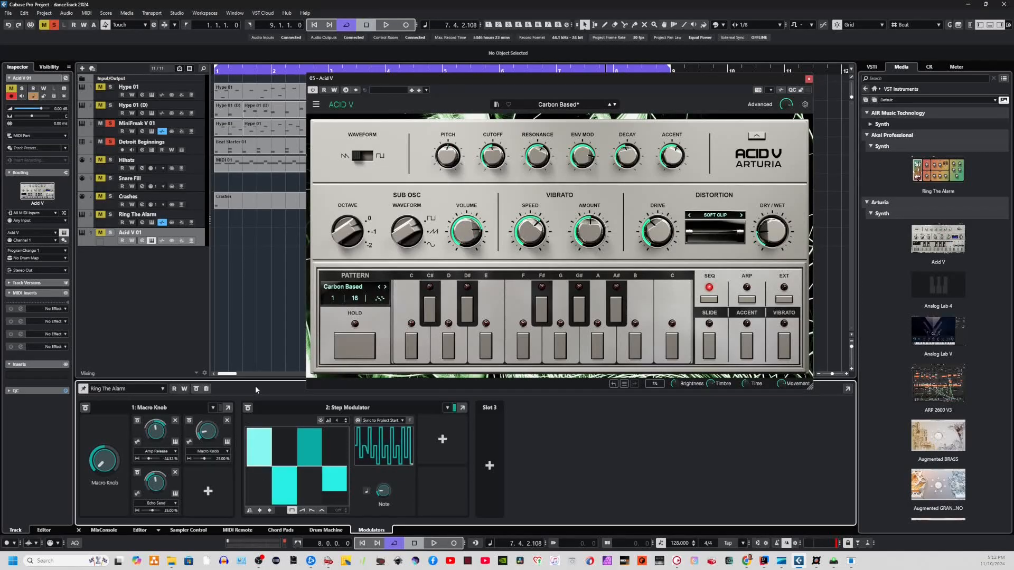
{"action": "left_click_drag", "start_coordinate": [331, 474], "coordinate": [332, 505]}
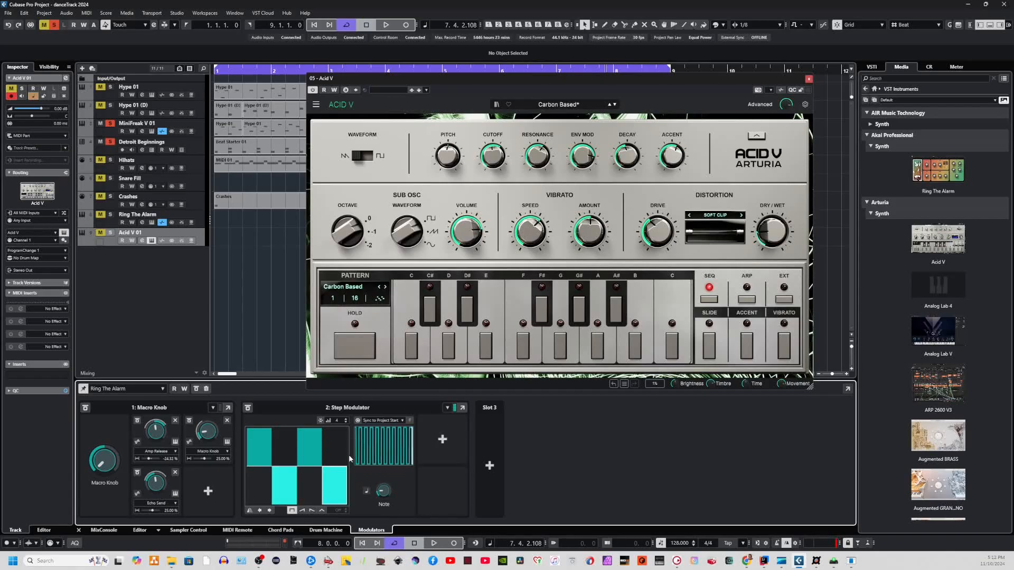
{"action": "left_click_drag", "start_coordinate": [310, 438], "coordinate": [312, 503]}
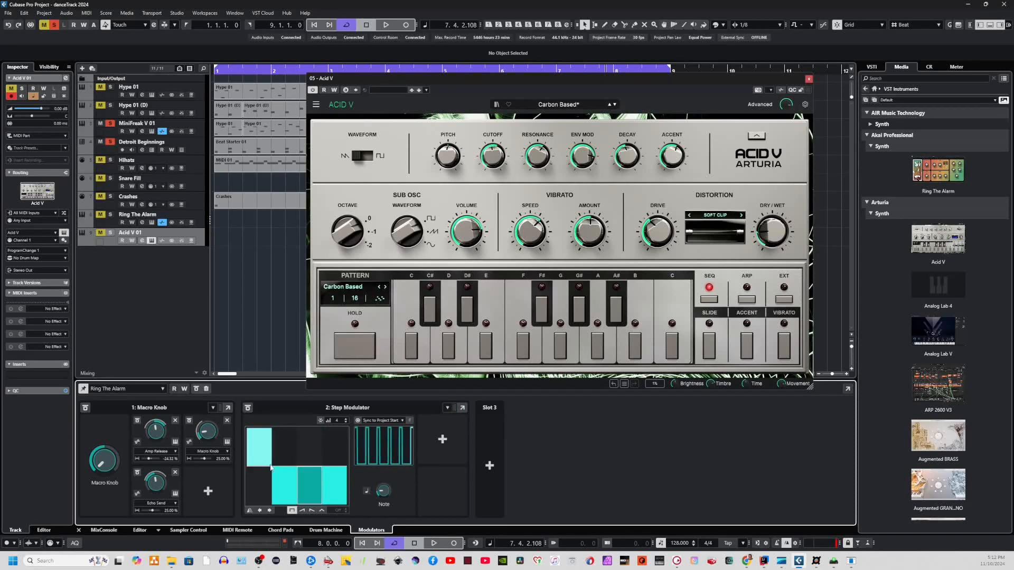
{"action": "left_click_drag", "start_coordinate": [264, 468], "coordinate": [264, 503]}
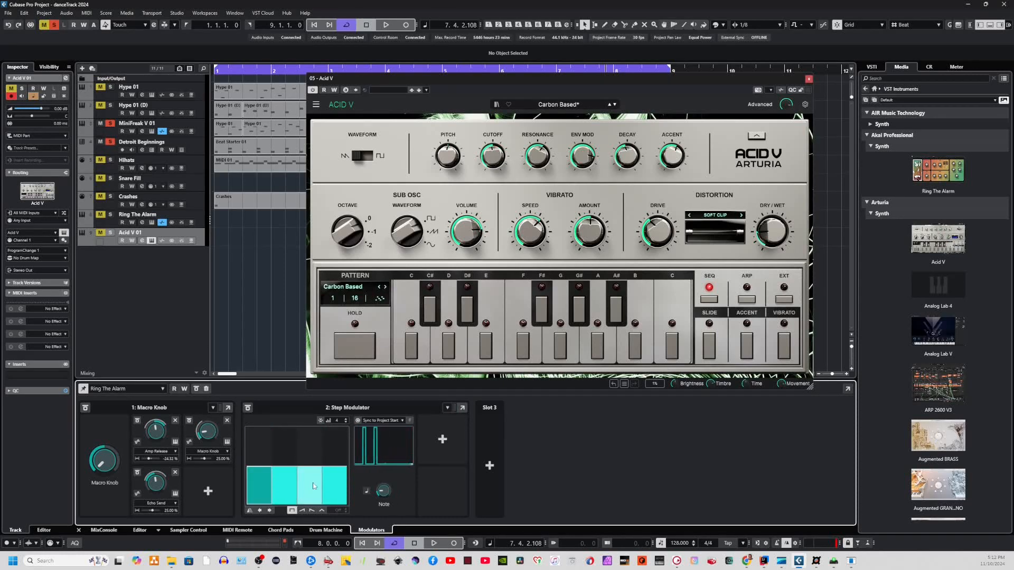
Delete the Ring The Alarm and Acid V 01 tracks.
{"action": "left_click", "coordinate": [197, 217]}
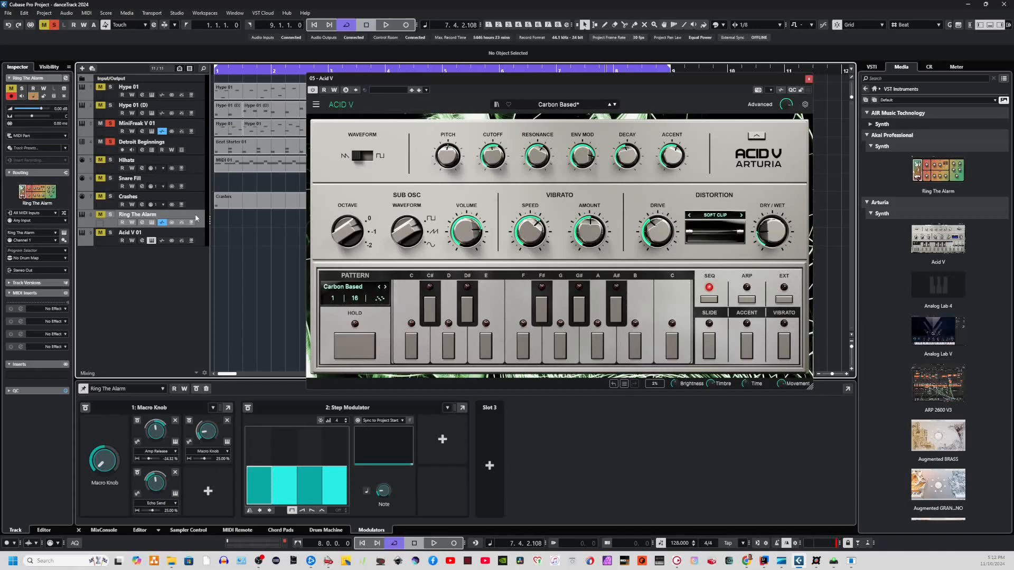
{"action": "left_click", "coordinate": [200, 240], "text": "shift"}
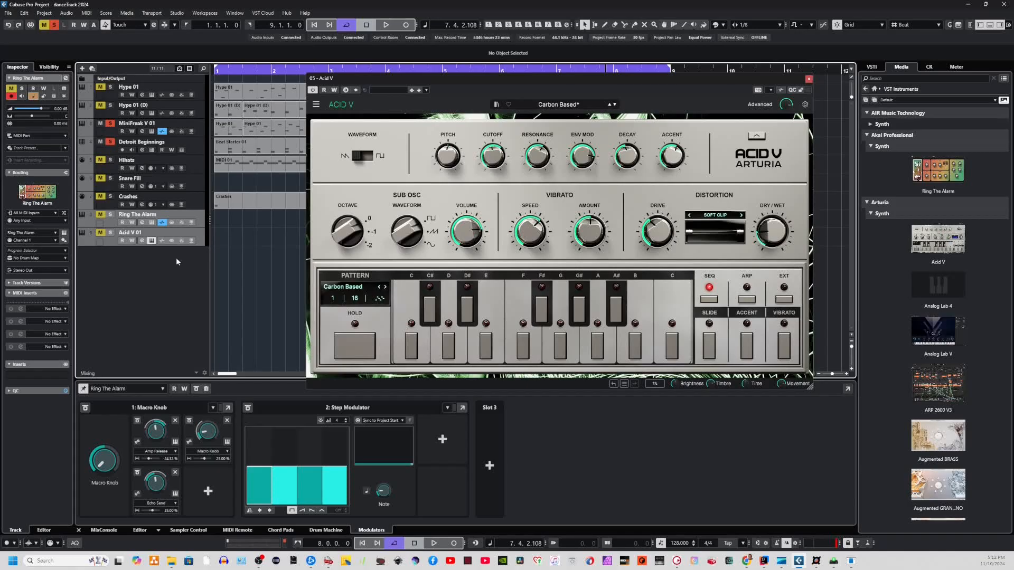
{"action": "key", "text": "Delete"}
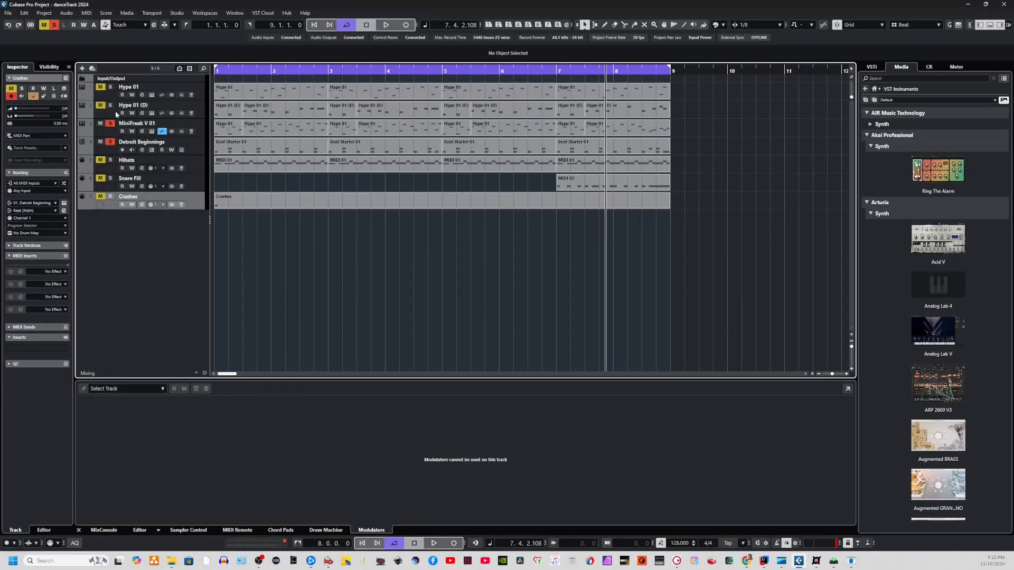
Show the modulators of the MiniFreak V 01 track and open its DCO-106 instrument, placing the window just above the modulators.
{"action": "left_click", "coordinate": [157, 125]}
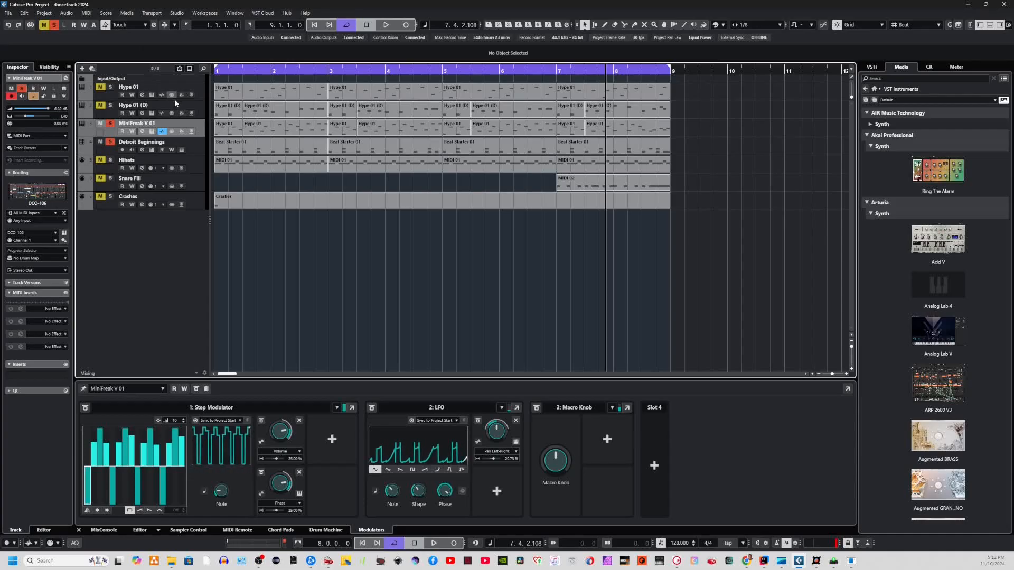
{"action": "left_click", "coordinate": [152, 131]}
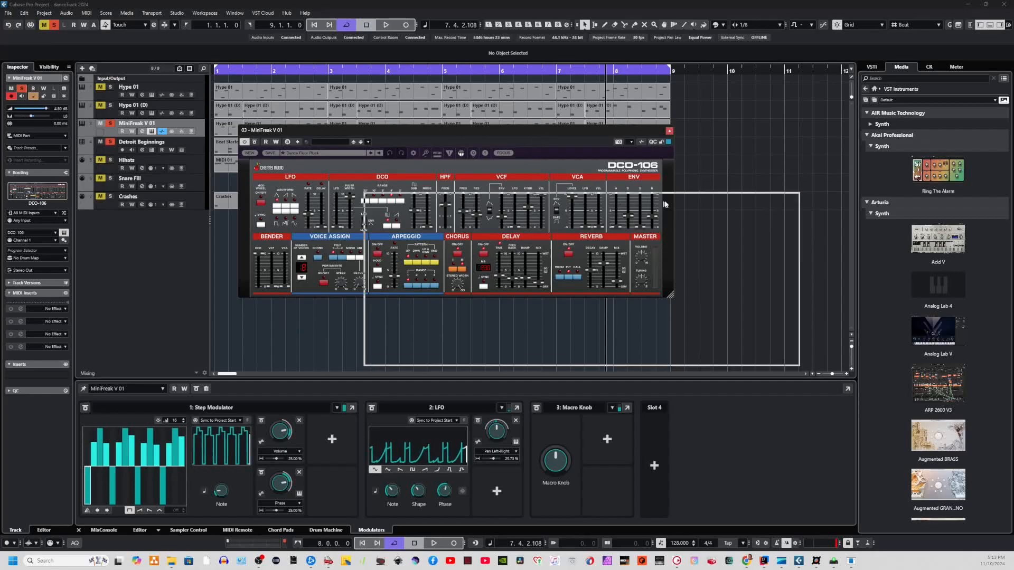
{"action": "left_click_drag", "start_coordinate": [637, 191], "coordinate": [637, 191]}
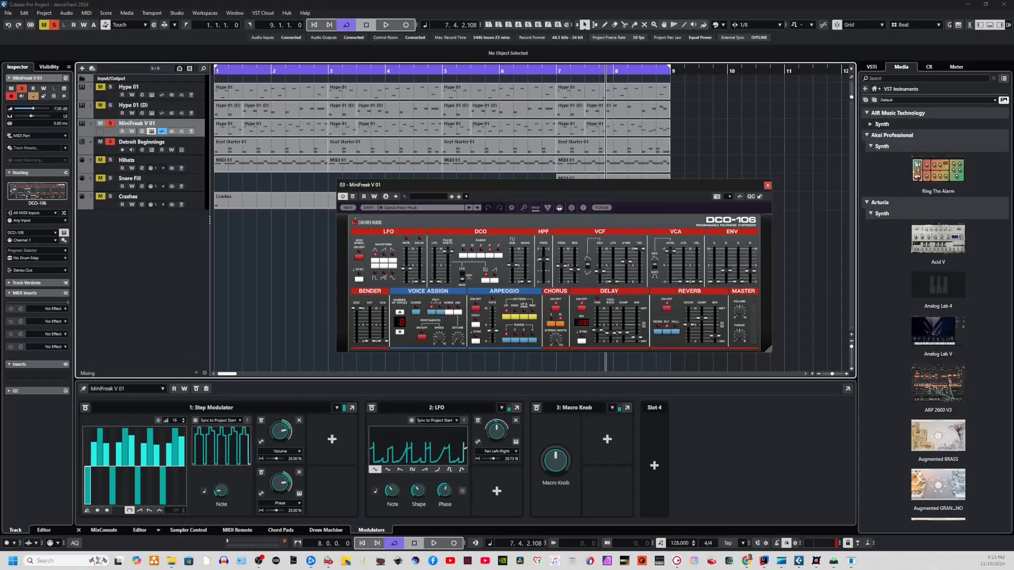
Start playback, remove the Pan Left-Right destination from MiniFreak V 01's LFO, and leave the on-screen keyboard hidden.
{"action": "key", "text": "alt+k"}
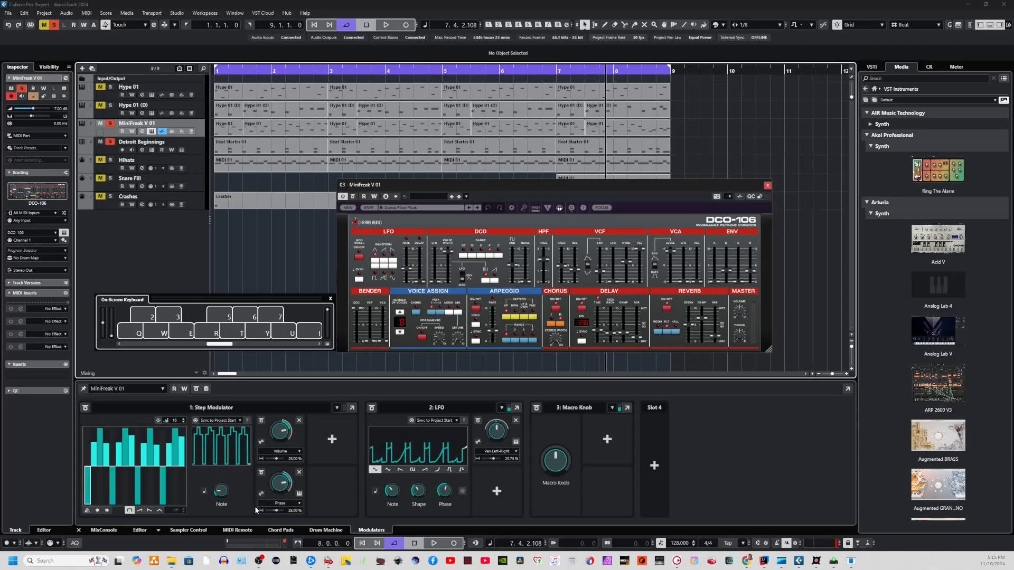
{"action": "key", "text": "space"}
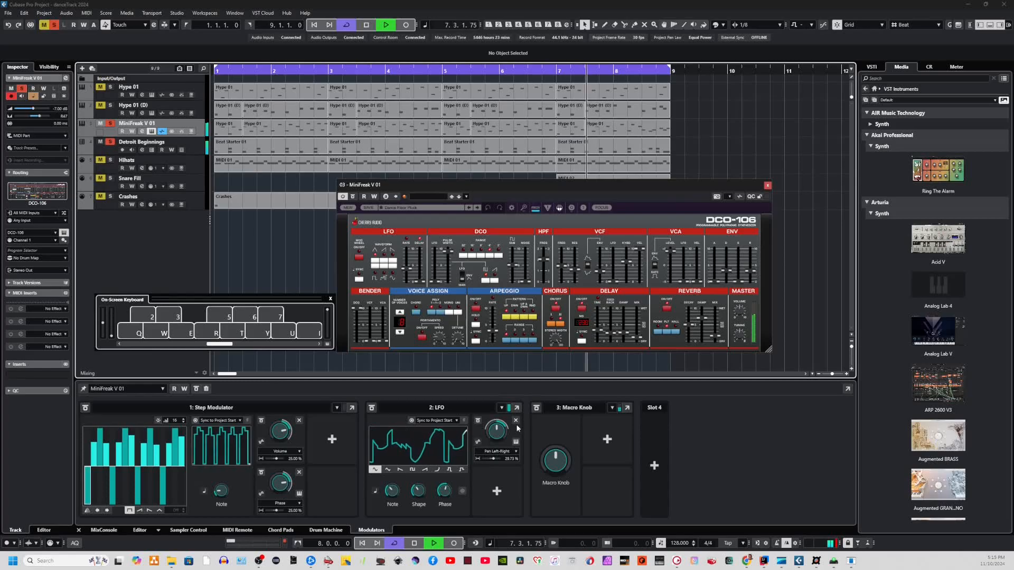
{"action": "left_click", "coordinate": [516, 452]}
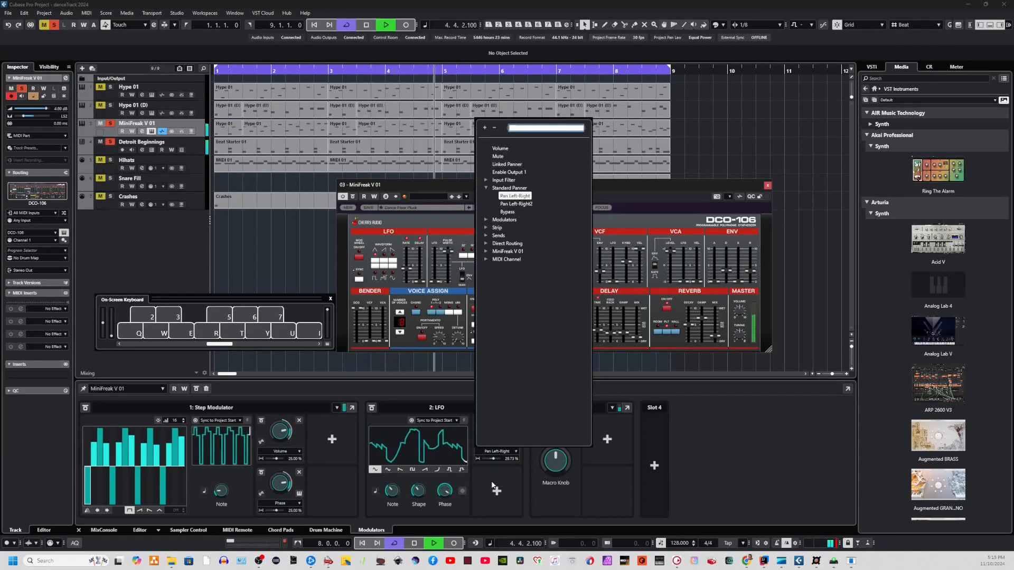
{"action": "left_click", "coordinate": [492, 485]}
{"action": "left_click", "coordinate": [518, 421]}
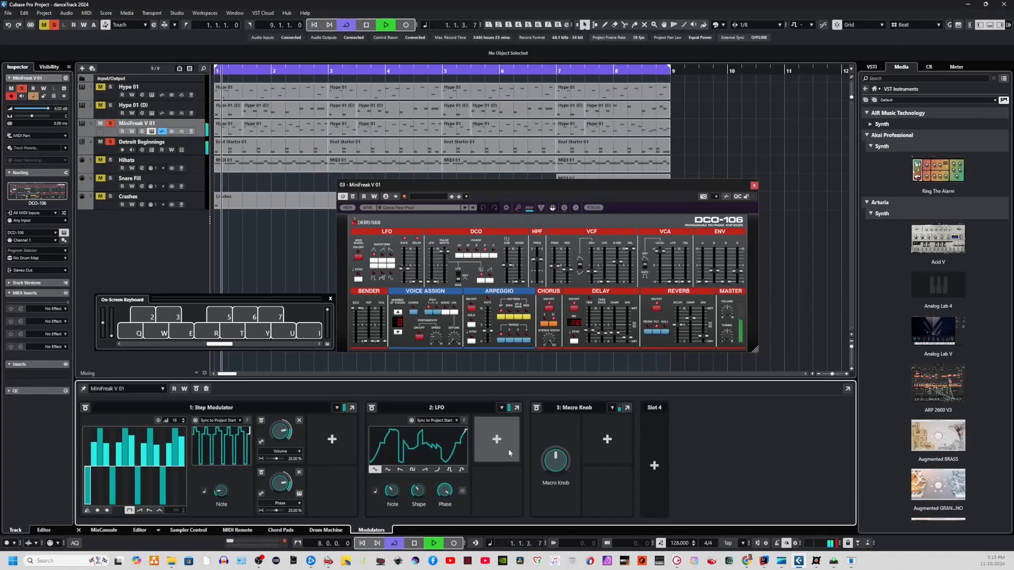
{"action": "key", "text": "s"}
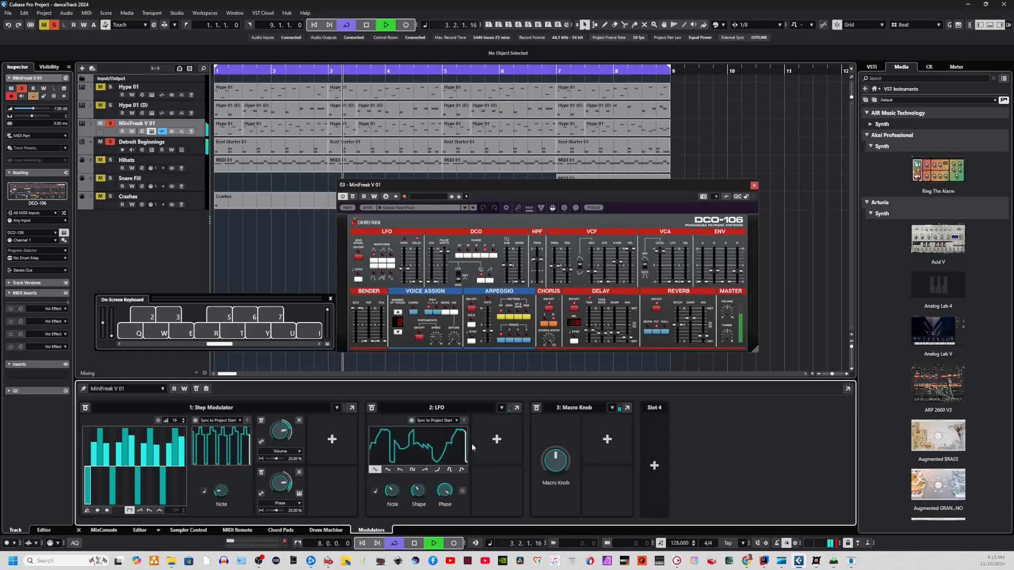
{"action": "key", "text": "alt+k"}
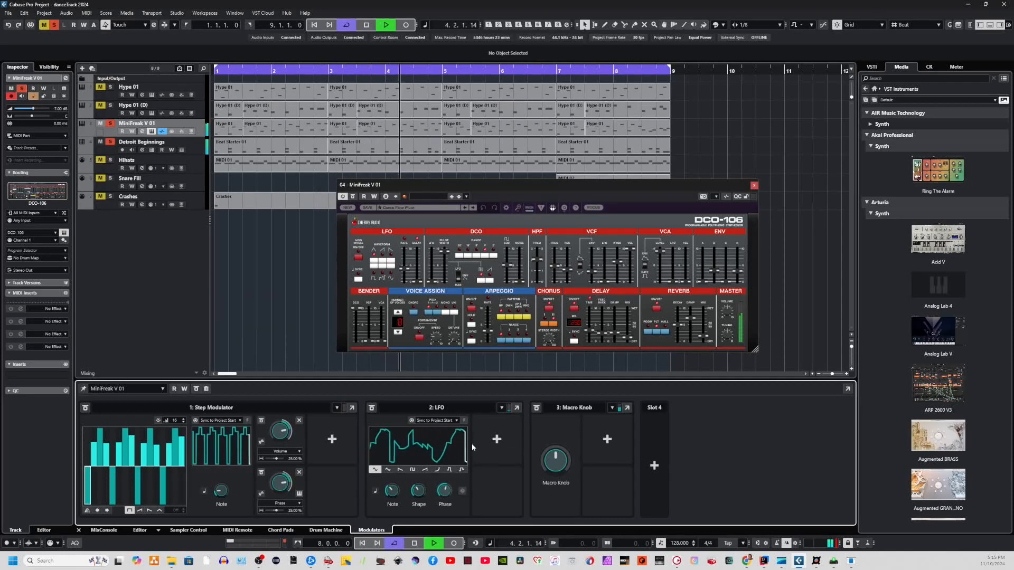
Undo the deletion of the Ring The Alarm and Acid V 01 tracks and redo it.
{"action": "key", "text": "ctrl+z"}
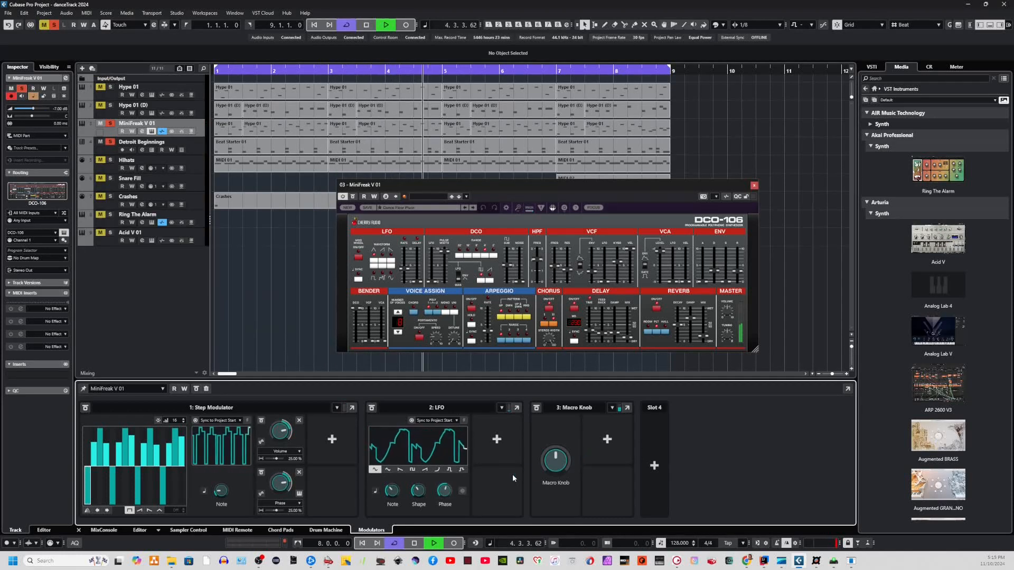
{"action": "key", "text": "z"}
{"action": "key", "text": "ctrl+shift+z"}
{"action": "key", "text": "ctrl+shift+z"}
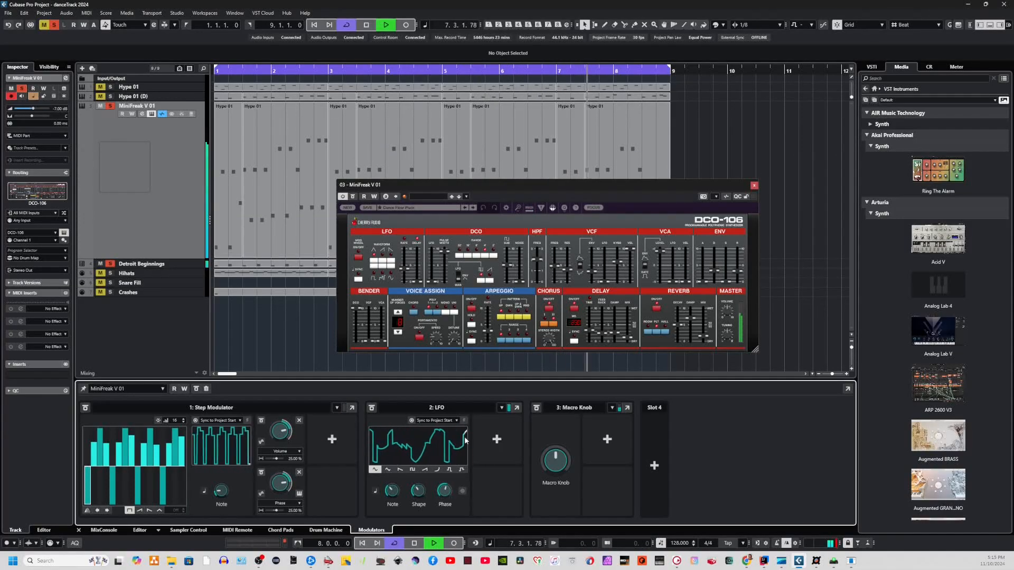
Restart playback with the LFO's first destination slot open for assignment, and toggle the mute of the Detroit Beginnings track.
{"action": "left_click", "coordinate": [499, 444]}
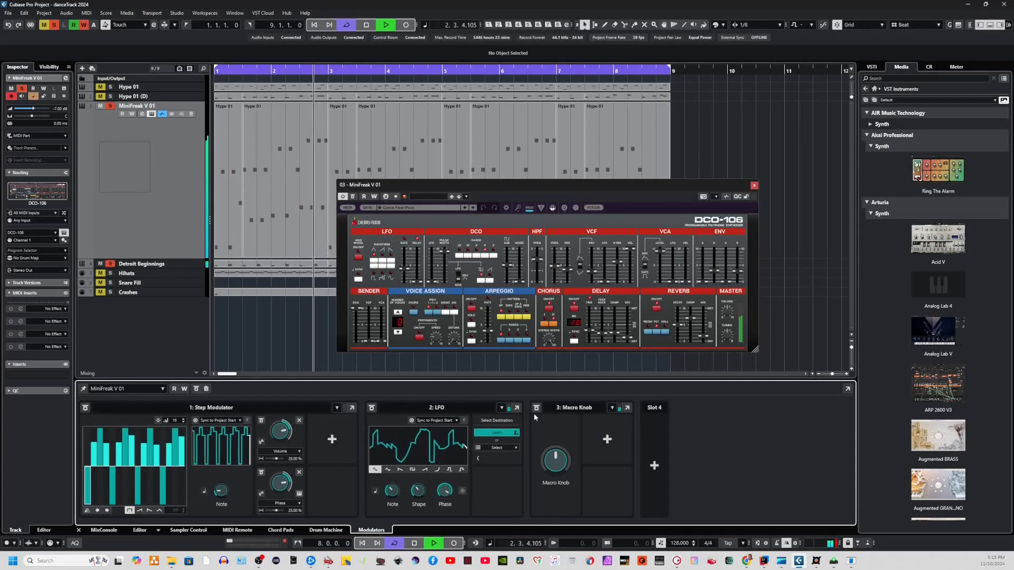
{"action": "key", "text": "space"}
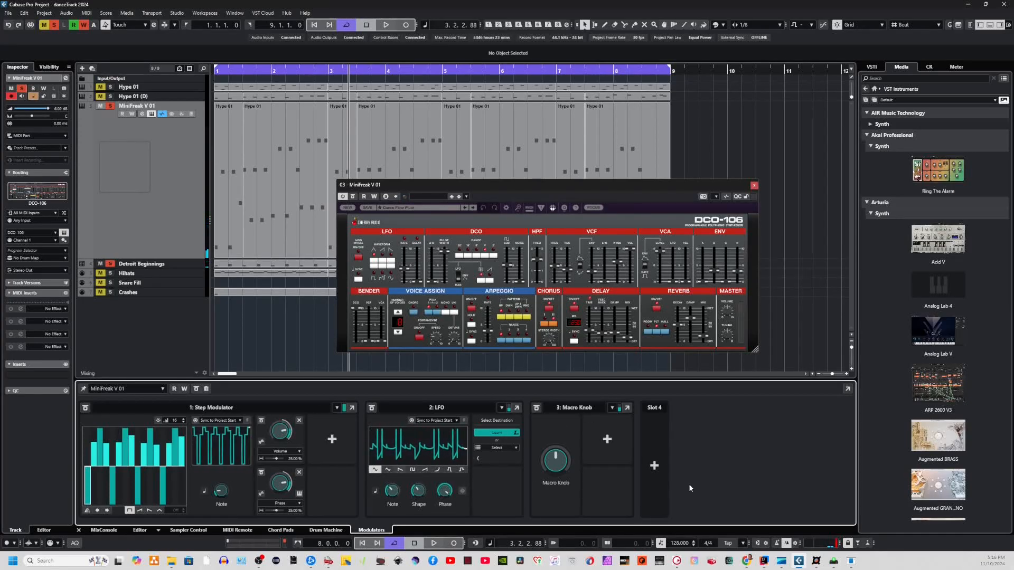
{"action": "key", "text": "space"}
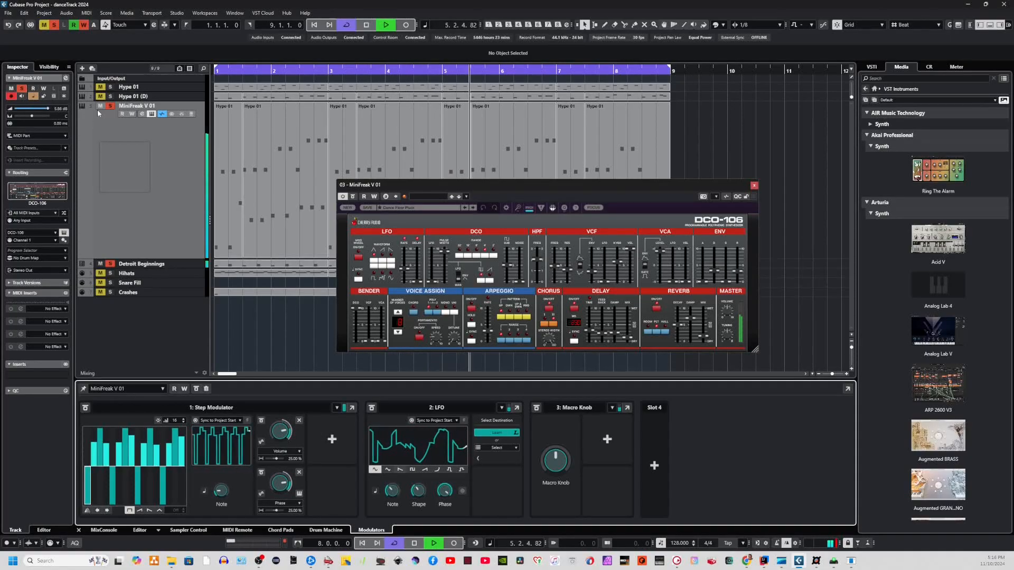
{"action": "left_click", "coordinate": [101, 264]}
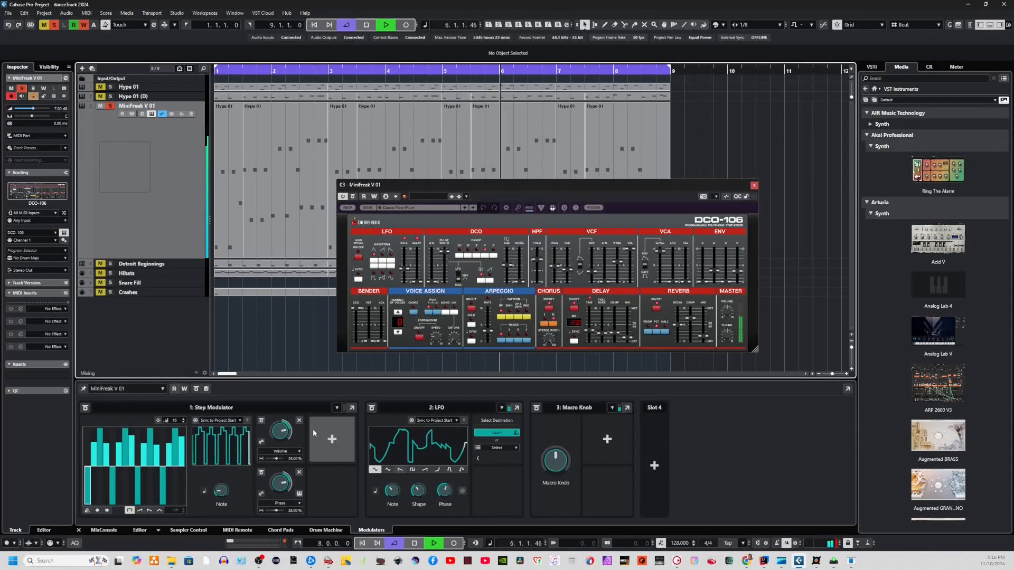
Clear the Step Modulator's Volume and Phase destinations, assign Volume as its only destination, and stop playback.
{"action": "left_click", "coordinate": [300, 420]}
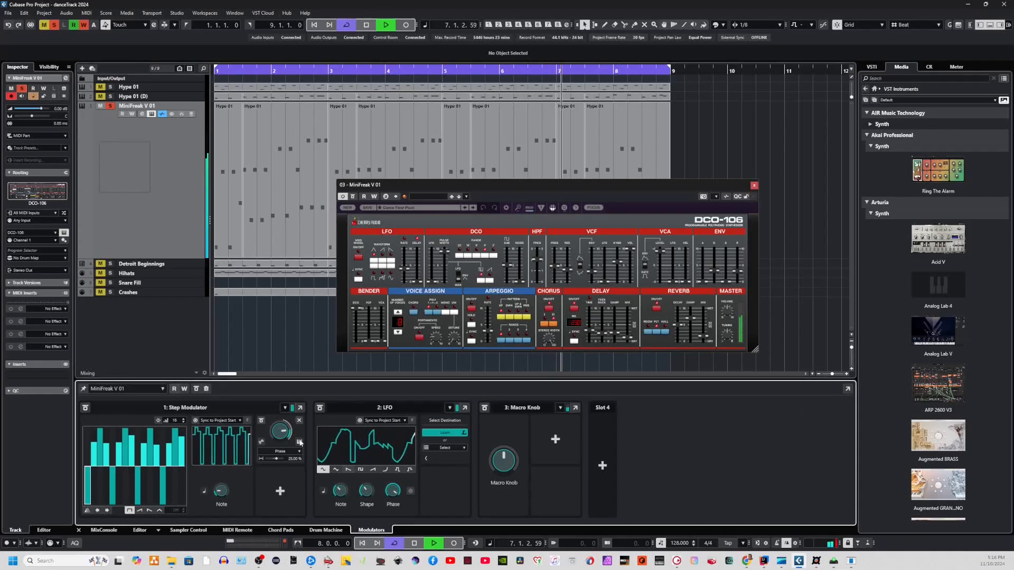
{"action": "left_click", "coordinate": [299, 421]}
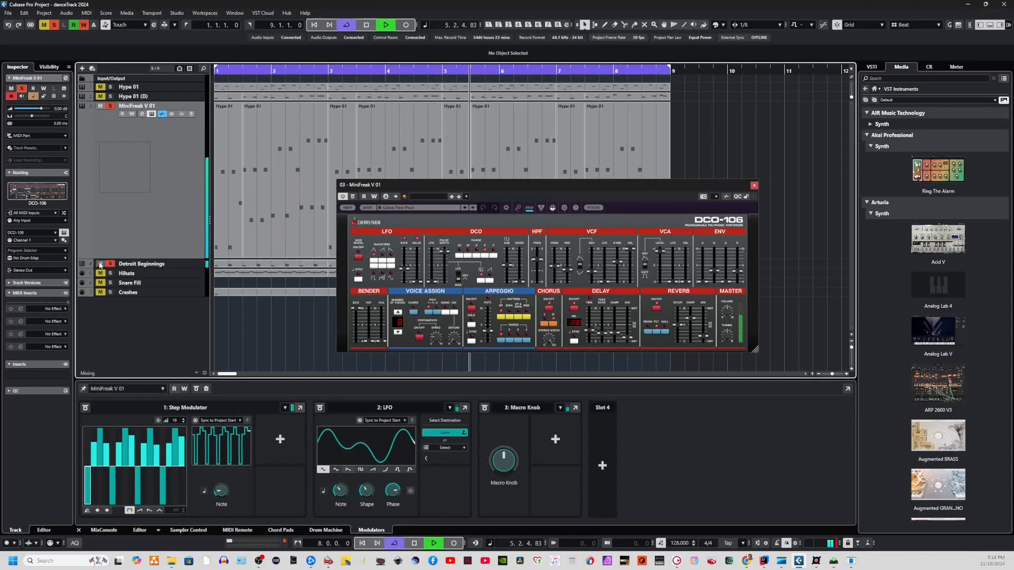
{"action": "left_click", "coordinate": [281, 439]}
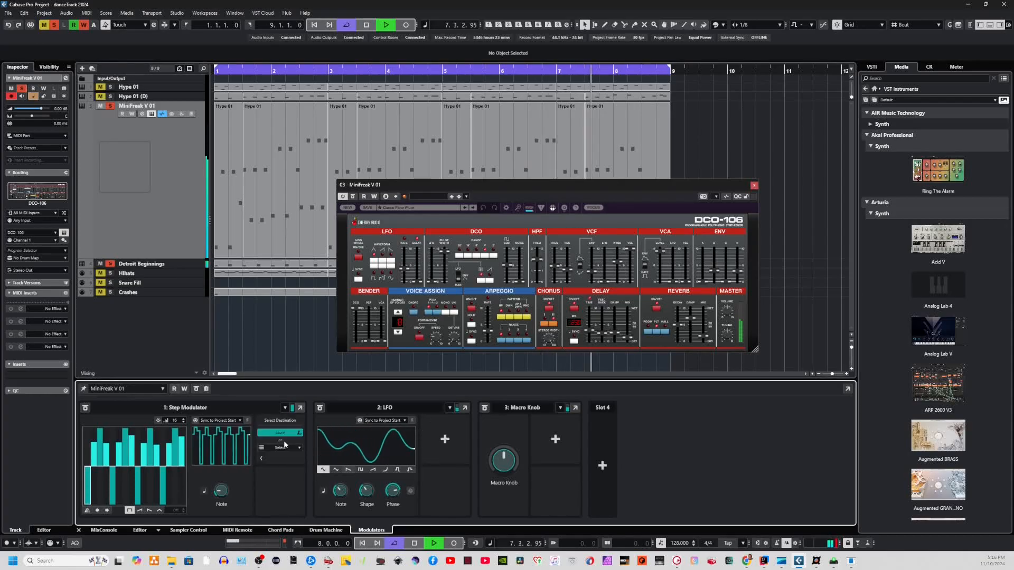
{"action": "left_click", "coordinate": [289, 449]}
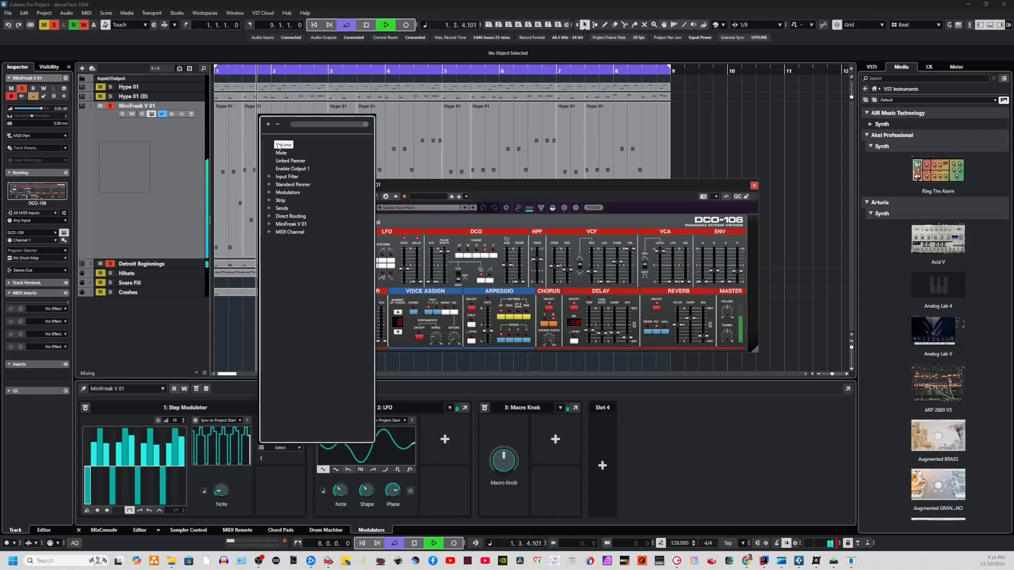
{"action": "left_click", "coordinate": [283, 145]}
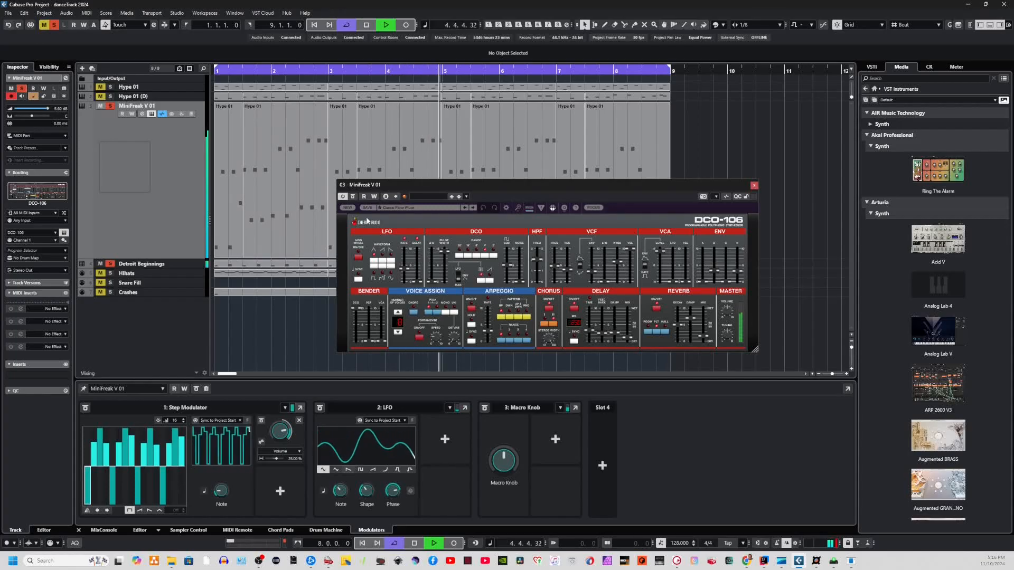
{"action": "key", "text": "space"}
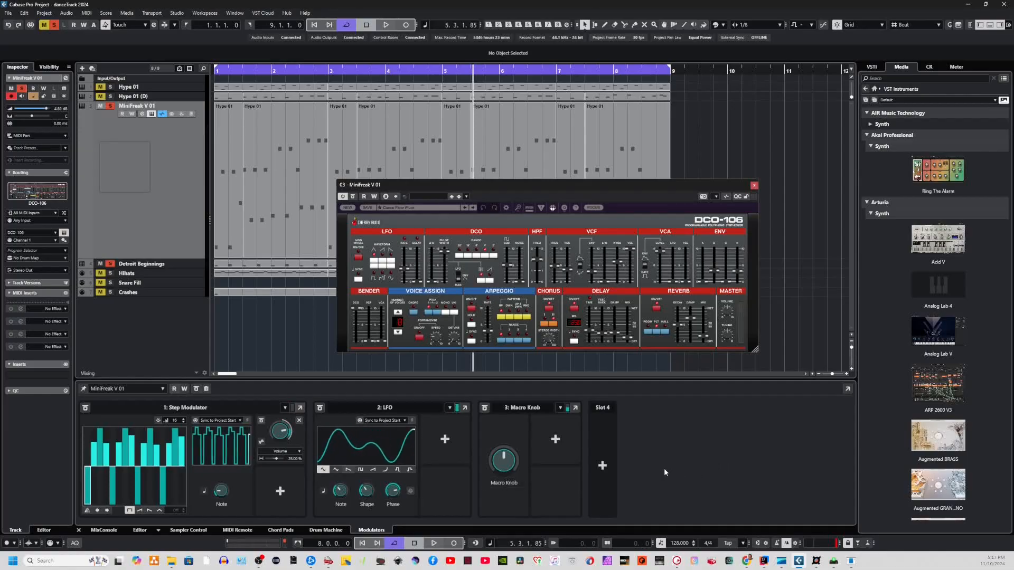
Add an LFO modulator in slot 4 and remove it again together with the Macro Knob modulator in slot 3.
{"action": "left_click", "coordinate": [608, 467]}
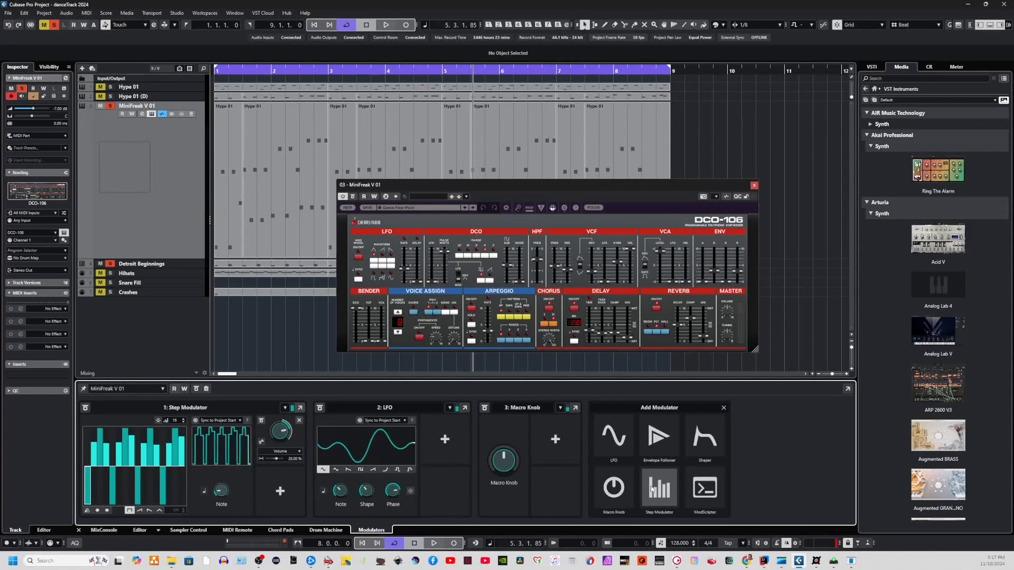
{"action": "left_click", "coordinate": [613, 439]}
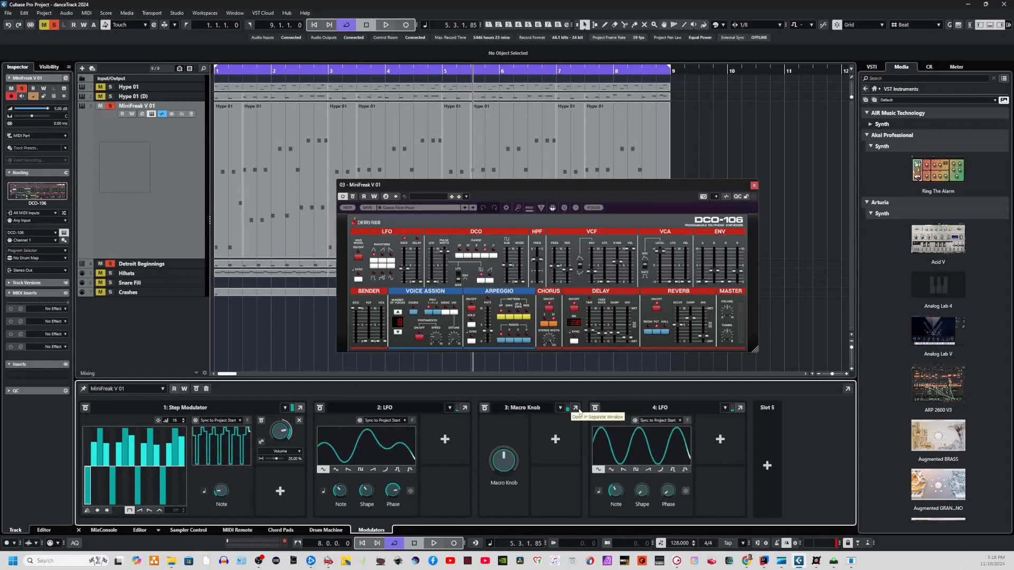
{"action": "left_click", "coordinate": [561, 408]}
{"action": "left_click", "coordinate": [579, 417]}
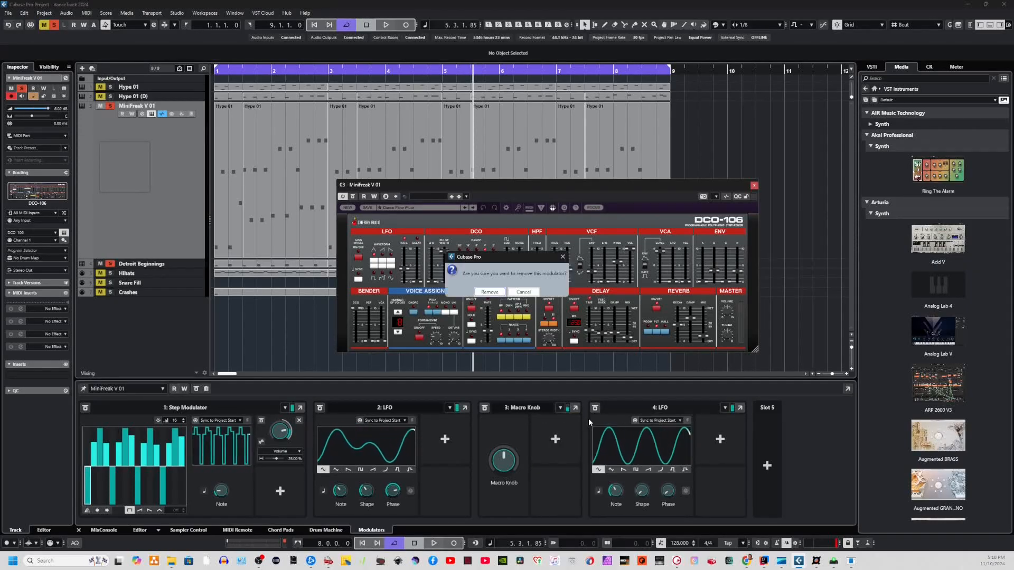
{"action": "key", "text": "Return"}
{"action": "left_click", "coordinate": [649, 407]}
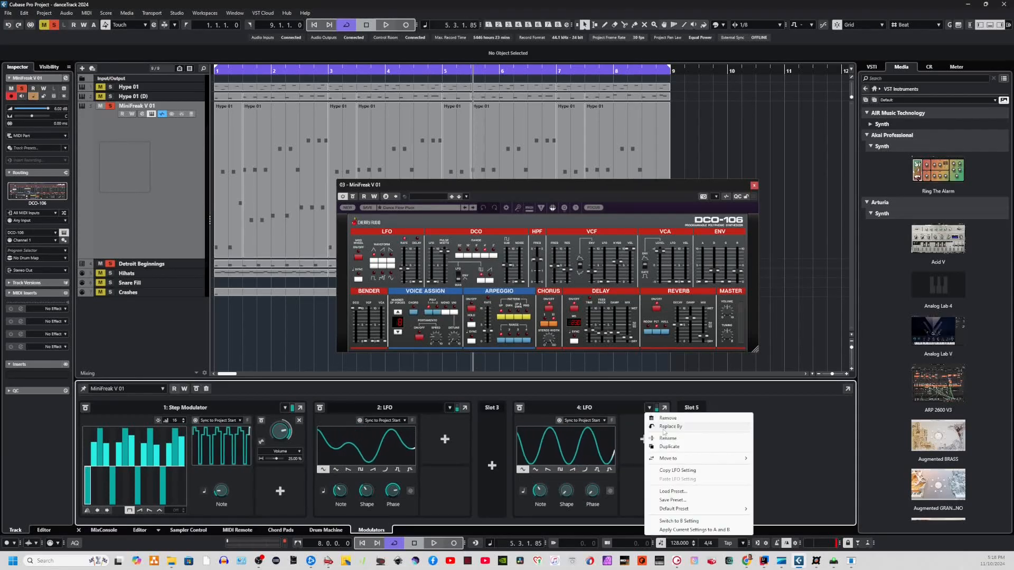
{"action": "left_click", "coordinate": [664, 417]}
{"action": "key", "text": "Return"}
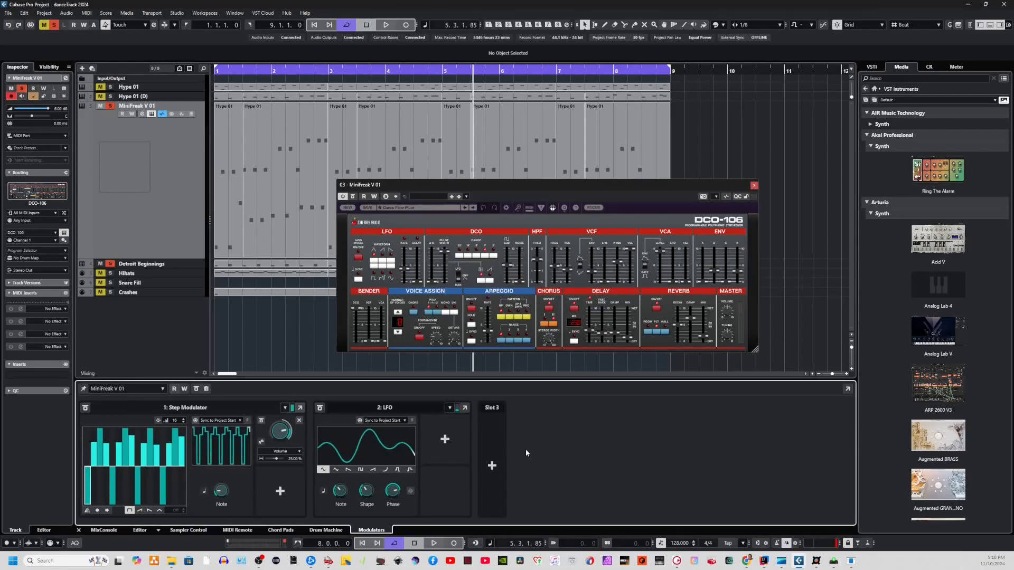
Add an Envelope Follower modulator in slot 3 and assign the DCO-106's LFO - Rate slider as its destination.
{"action": "left_click", "coordinate": [498, 464]}
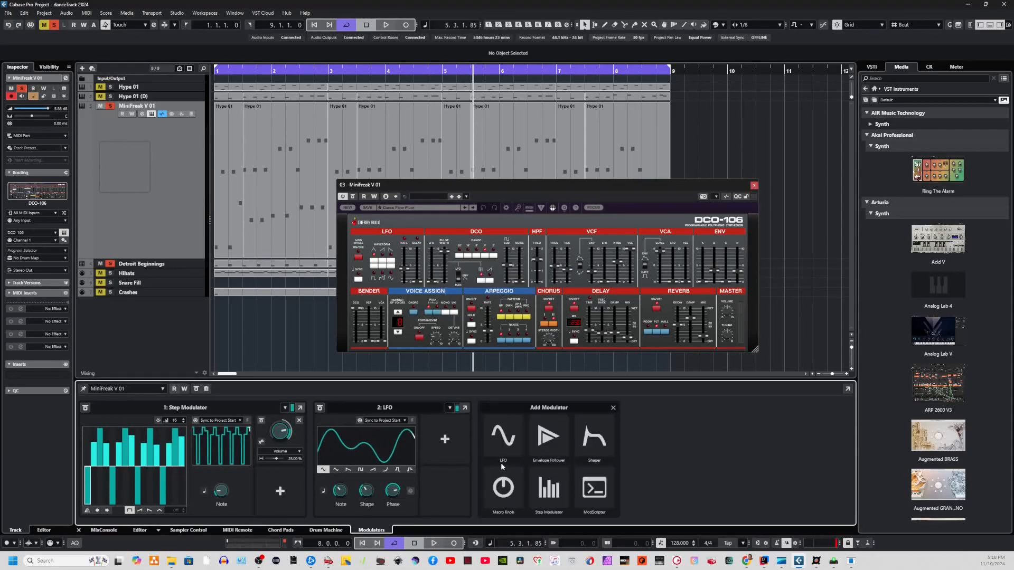
{"action": "left_click", "coordinate": [548, 435]}
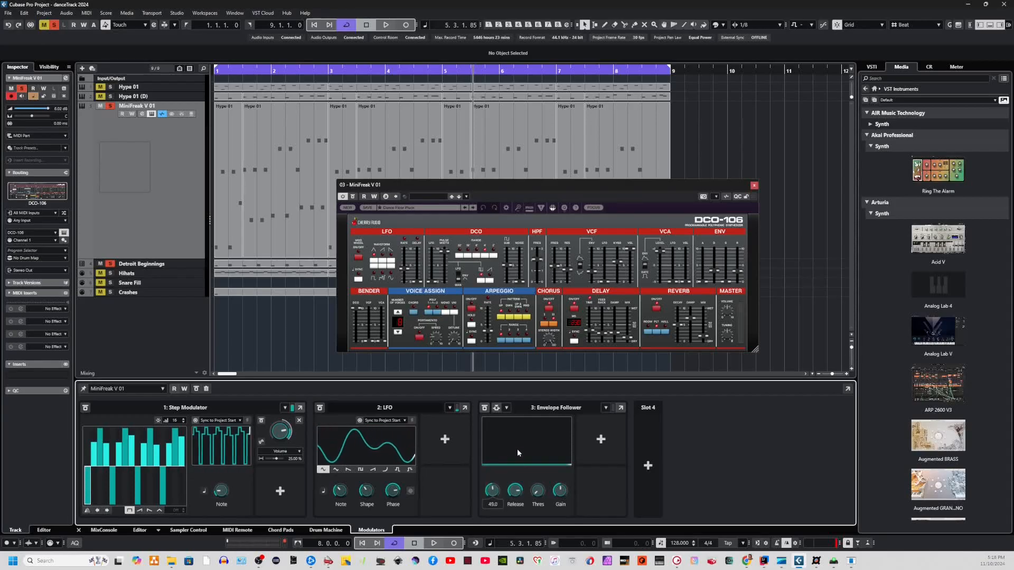
{"action": "left_click", "coordinate": [596, 438]}
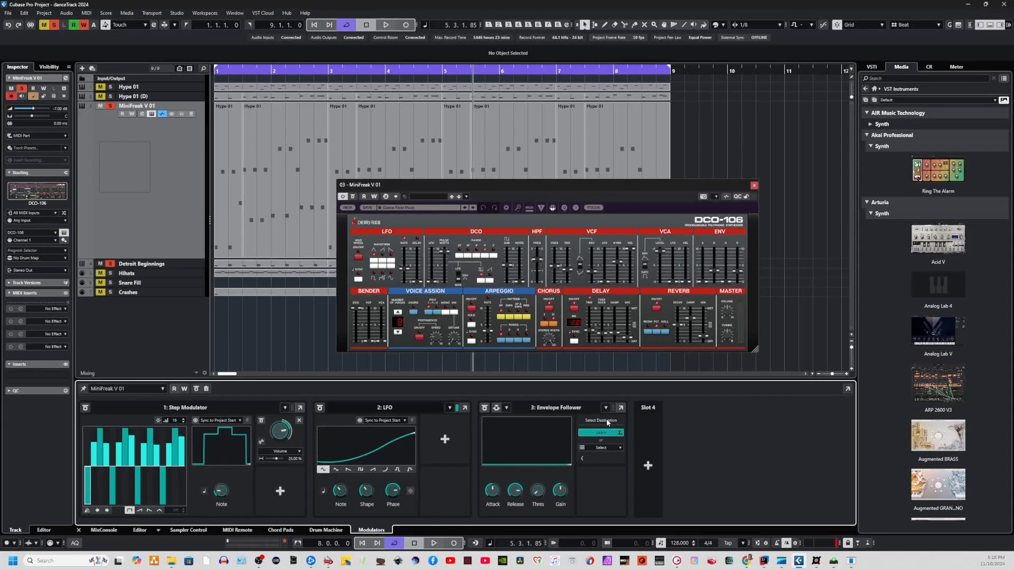
{"action": "left_click", "coordinate": [406, 272]}
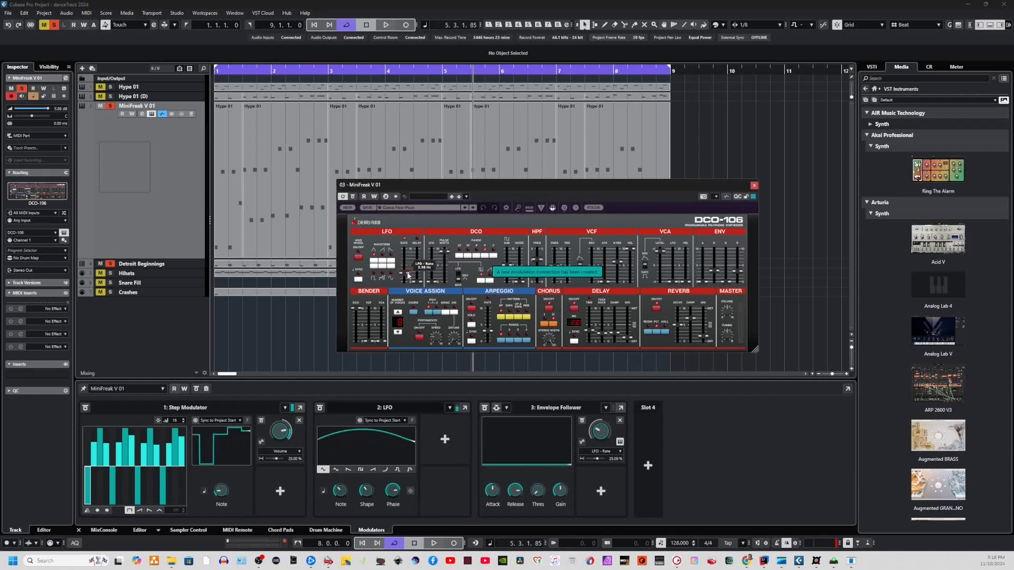
Set the Envelope Follower's Release to 92, its display range to 1000 ms and its Gain to 90, and start playback.
{"action": "left_click", "coordinate": [516, 490]}
{"action": "left_click", "coordinate": [515, 504]}
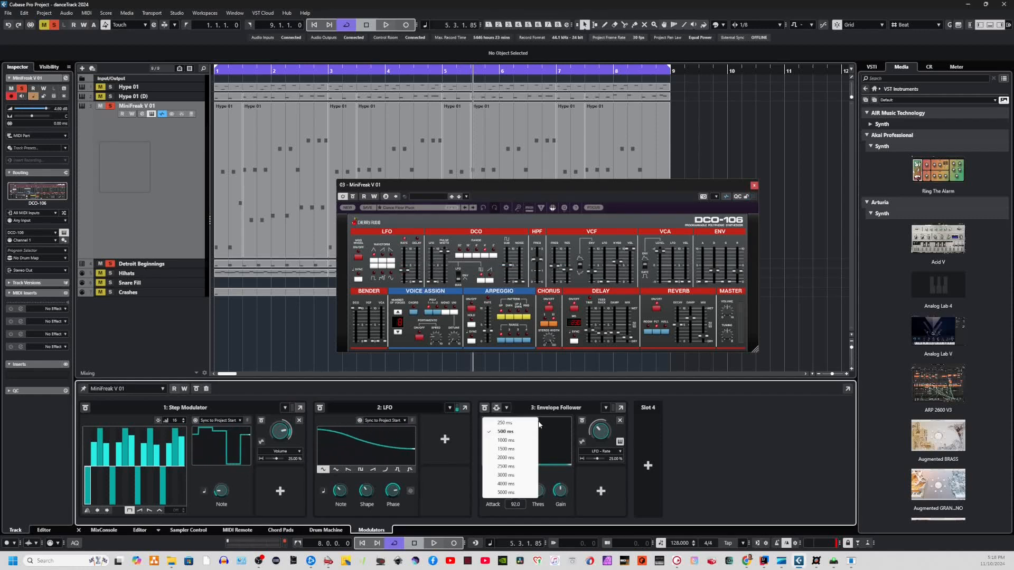
{"action": "left_click", "coordinate": [511, 440]}
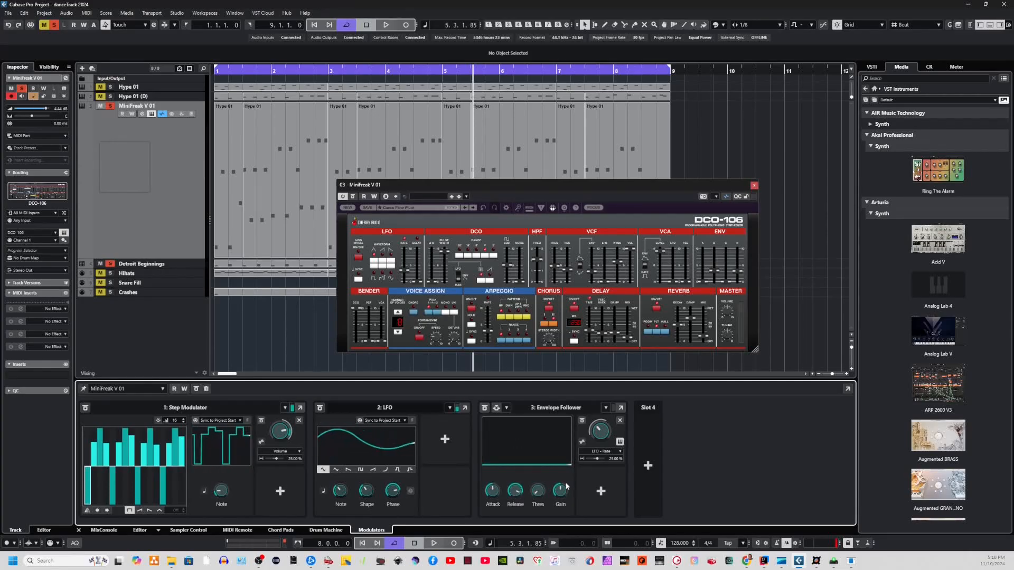
{"action": "key", "text": "space"}
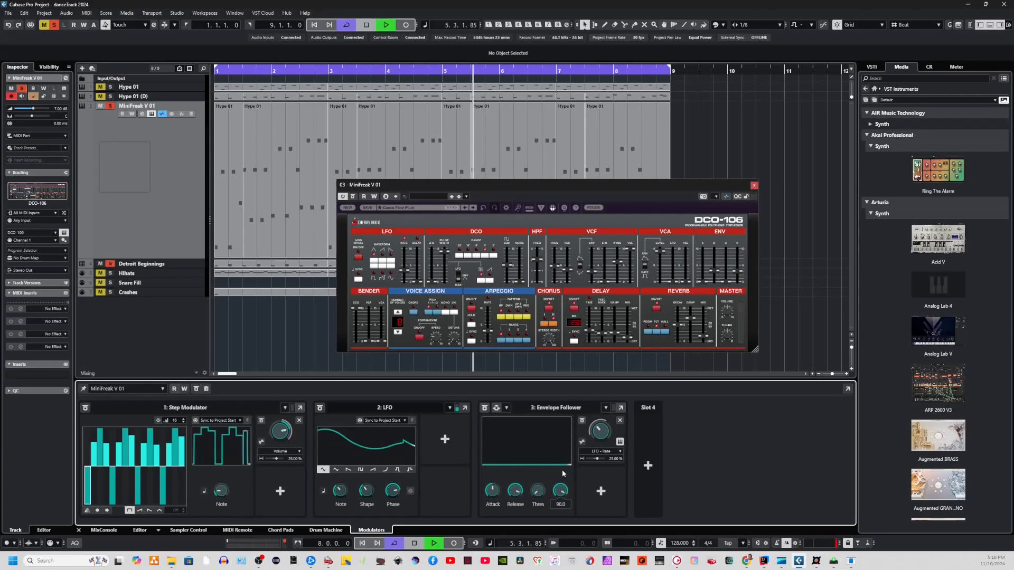
Lower the Envelope Follower's Attack and Release to 0 during playback.
{"action": "left_click_drag", "start_coordinate": [515, 491], "coordinate": [521, 511]}
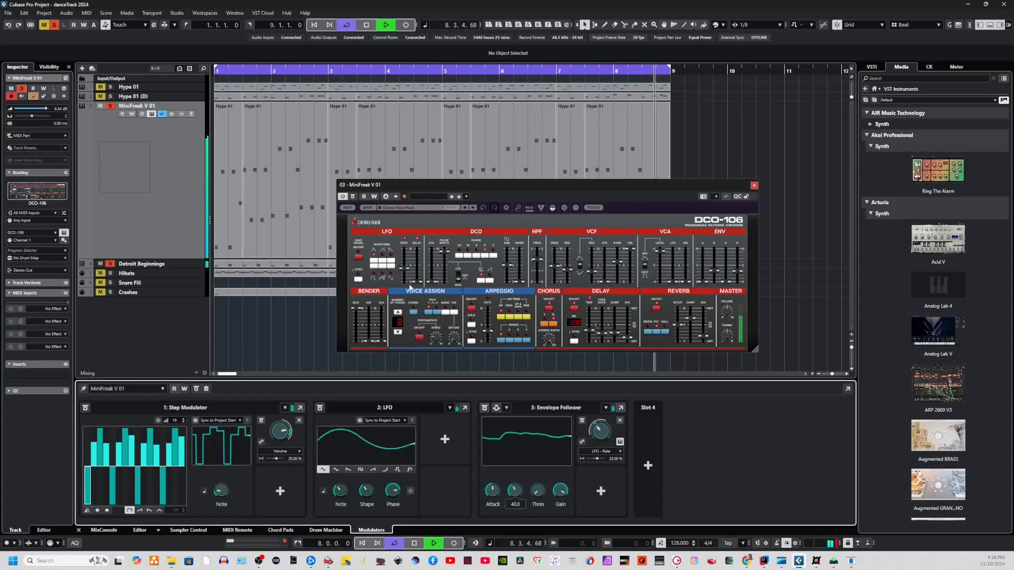
{"action": "left_click_drag", "start_coordinate": [491, 490], "coordinate": [486, 519]}
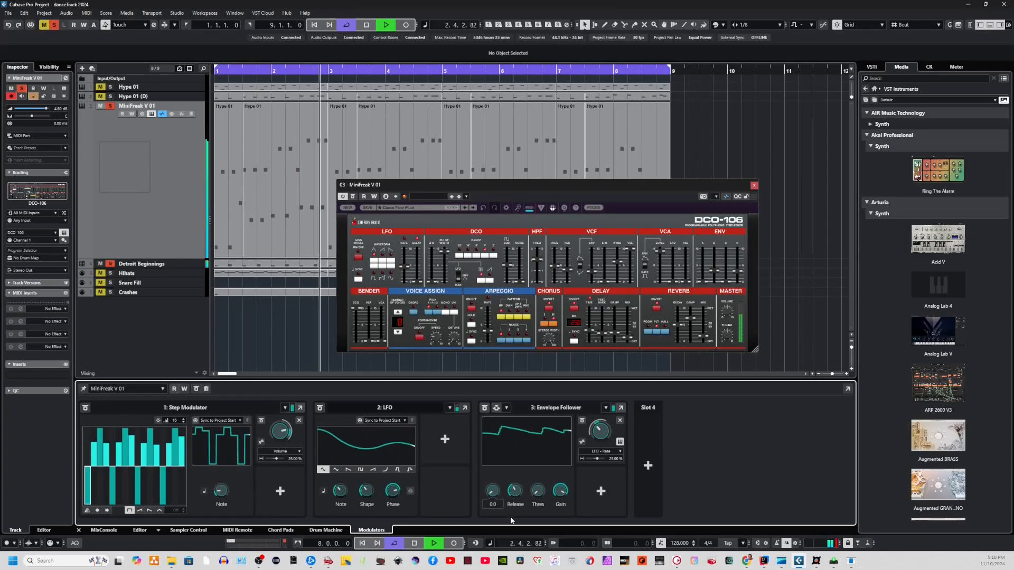
{"action": "left_click_drag", "start_coordinate": [517, 503], "coordinate": [518, 515]}
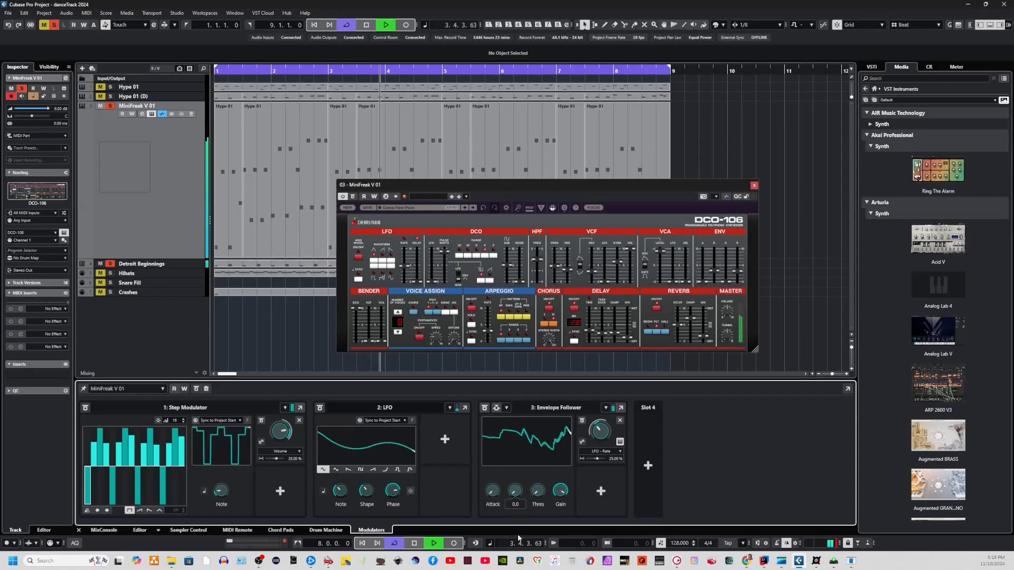
Raise the Envelope Follower's Threshold and Release and set its Gain to 100.
{"action": "left_click_drag", "start_coordinate": [536, 491], "coordinate": [537, 463]}
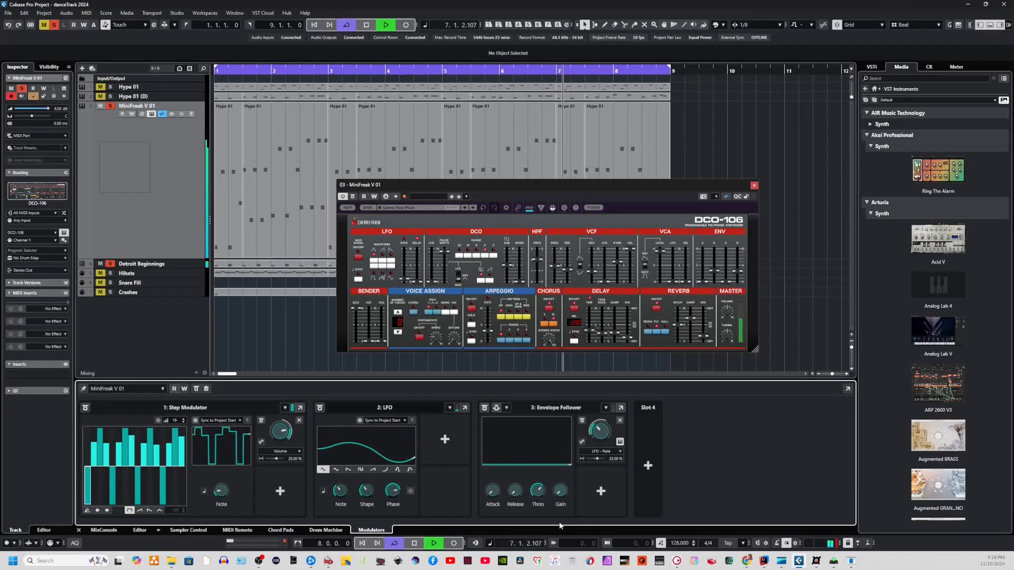
{"action": "mouse_move", "coordinate": [560, 482]}
{"action": "left_mouse_down"}
{"action": "mouse_move", "coordinate": [560, 529]}
{"action": "mouse_move", "coordinate": [560, 464]}
{"action": "left_mouse_up"}
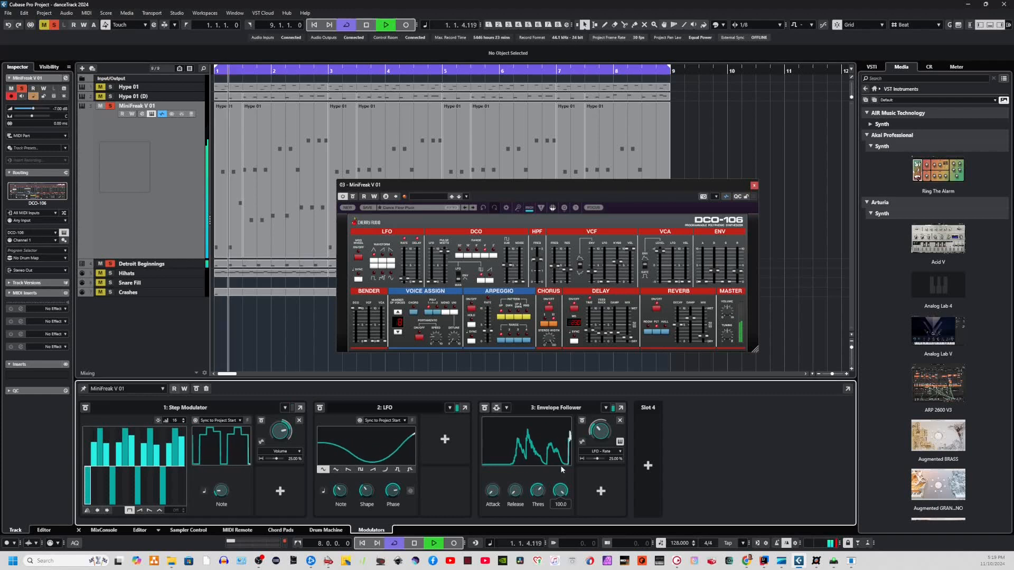
{"action": "left_click_drag", "start_coordinate": [524, 493], "coordinate": [518, 474]}
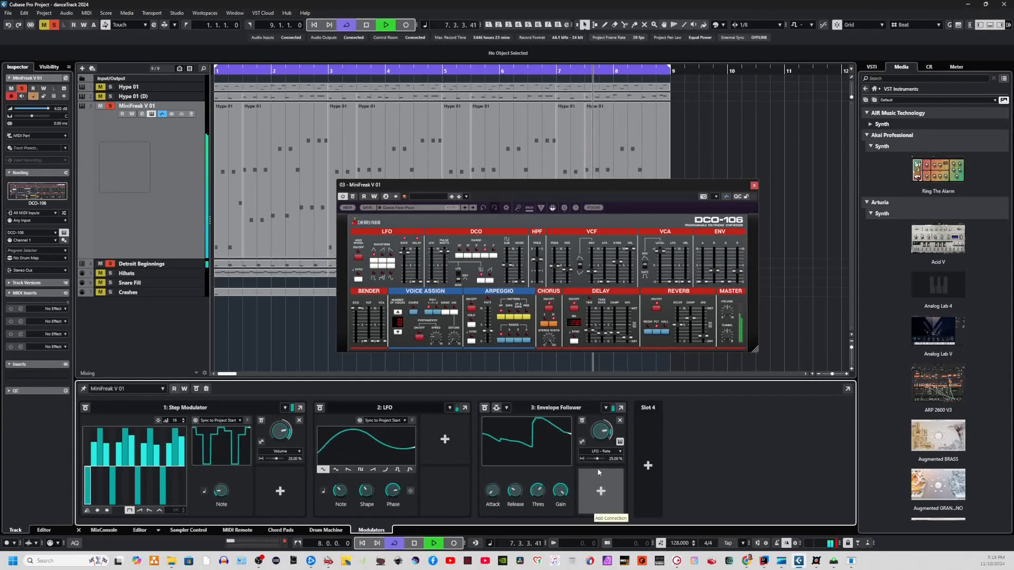
Change the Envelope Follower's destination to VCF - Frequency, raise its Release and set its Gain to 16.
{"action": "left_click", "coordinate": [605, 453]}
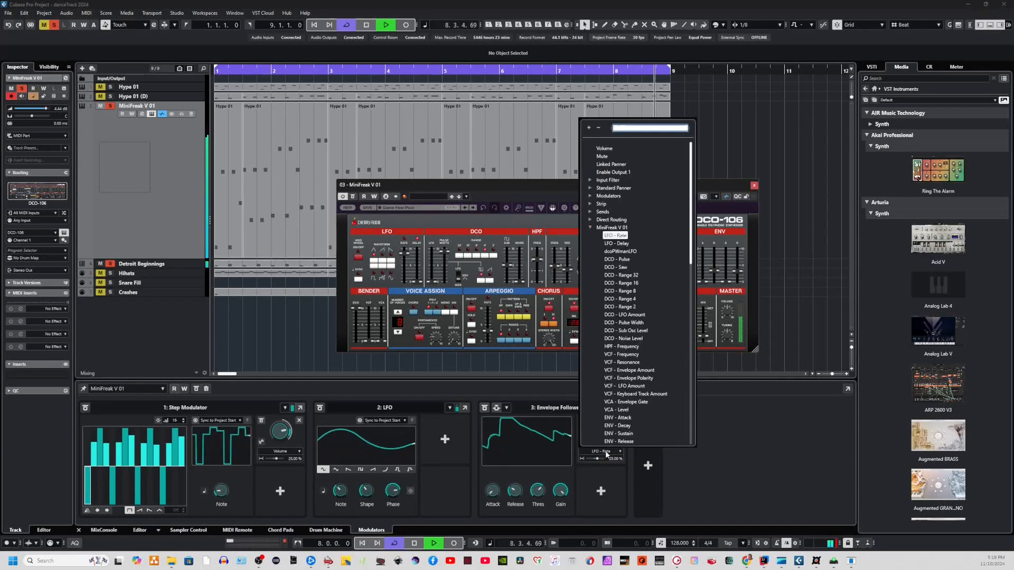
{"action": "left_click", "coordinate": [630, 355]}
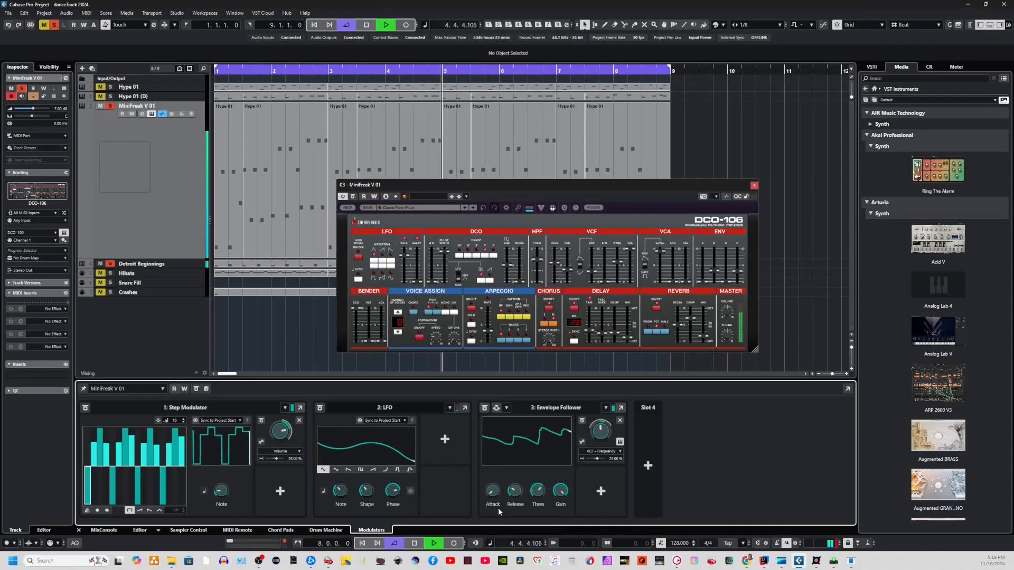
{"action": "left_click_drag", "start_coordinate": [516, 491], "coordinate": [562, 500]}
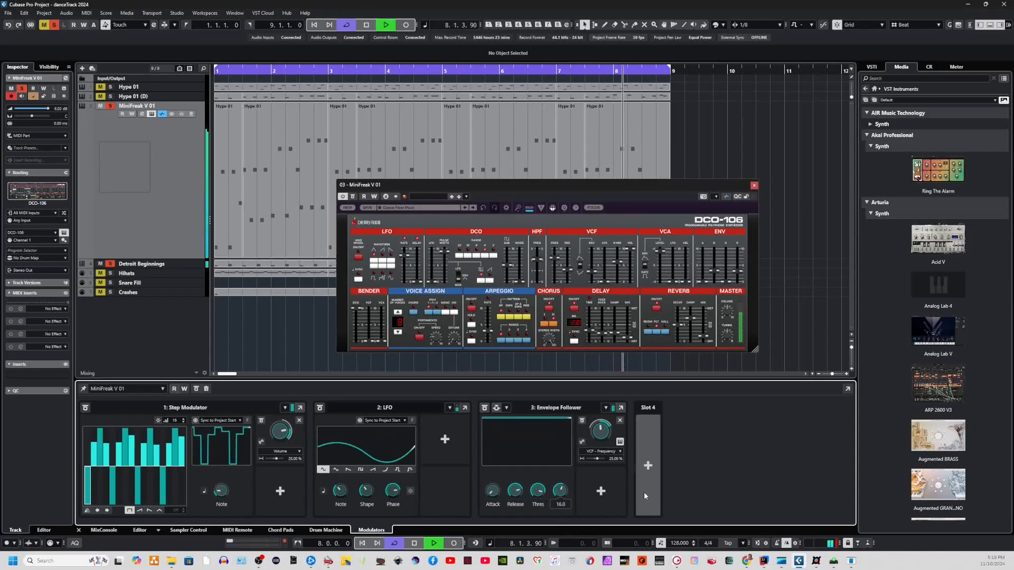
Raise the Envelope Follower's Attack, set its Threshold to 84 and Gain to 54, and adjust its Release.
{"action": "left_click_drag", "start_coordinate": [491, 488], "coordinate": [499, 479]}
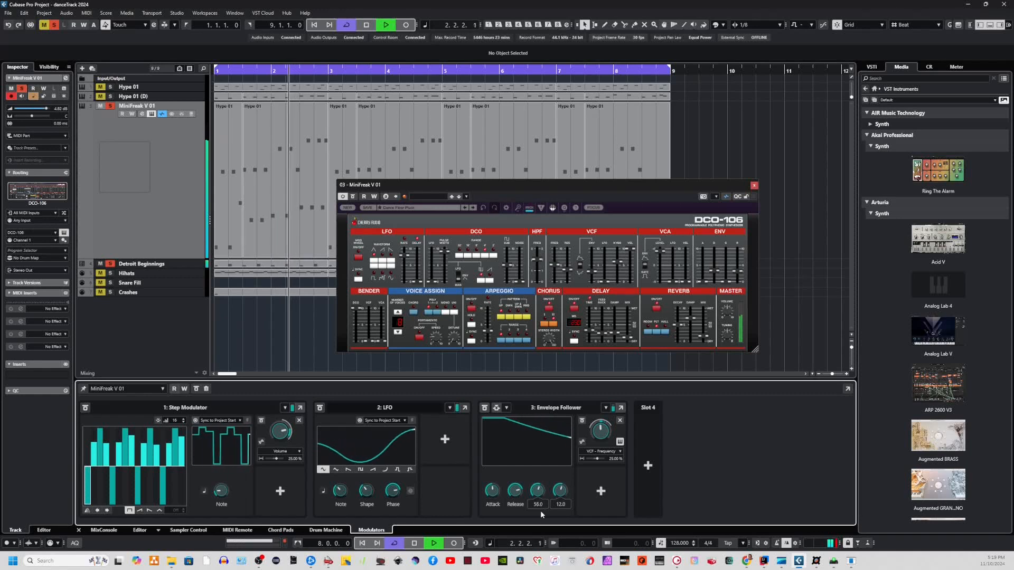
{"action": "left_click_drag", "start_coordinate": [537, 495], "coordinate": [539, 491]}
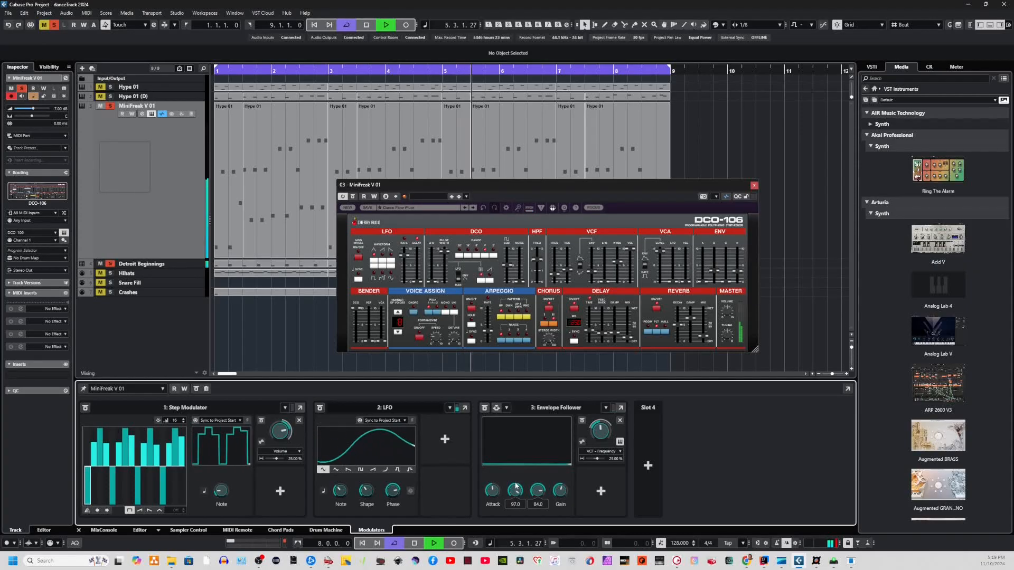
{"action": "left_click_drag", "start_coordinate": [515, 486], "coordinate": [515, 512]}
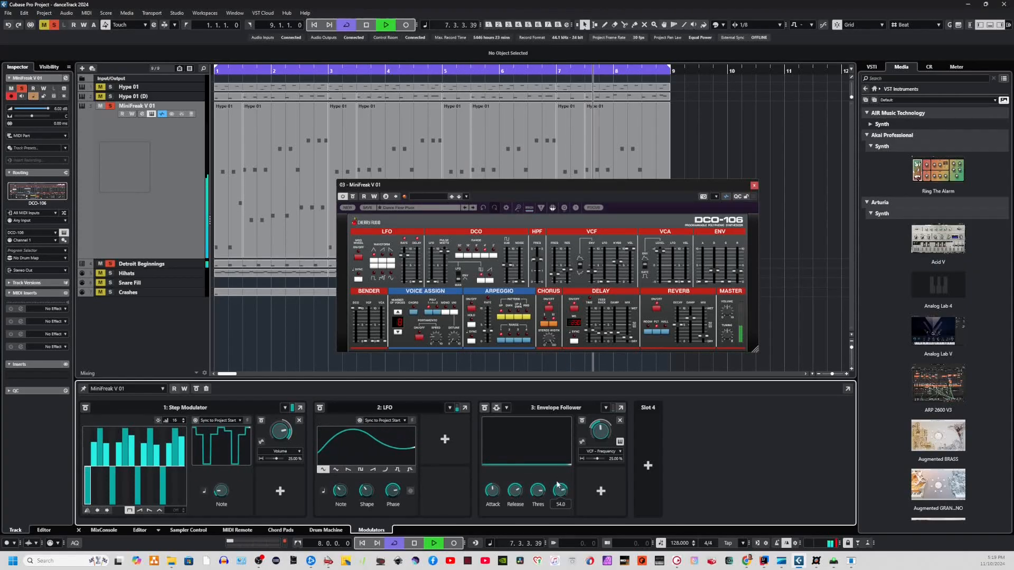
Retune the Envelope Follower to Attack 3.6, Release 59 and Threshold 43.8, and raise its Gain.
{"action": "left_click_drag", "start_coordinate": [515, 491], "coordinate": [518, 478]}
{"action": "left_click_drag", "start_coordinate": [517, 513], "coordinate": [496, 520]}
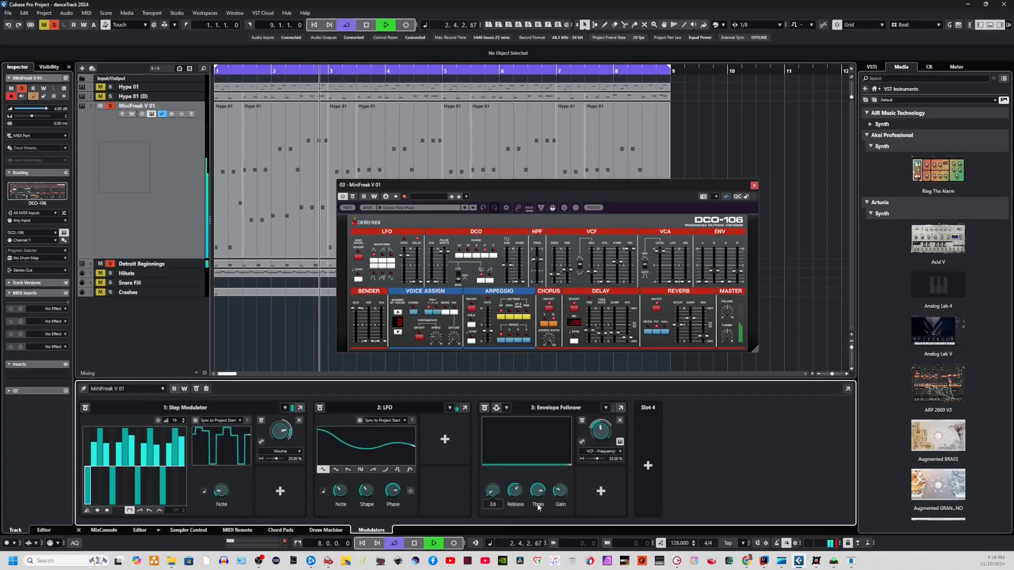
{"action": "left_click_drag", "start_coordinate": [544, 492], "coordinate": [546, 471]}
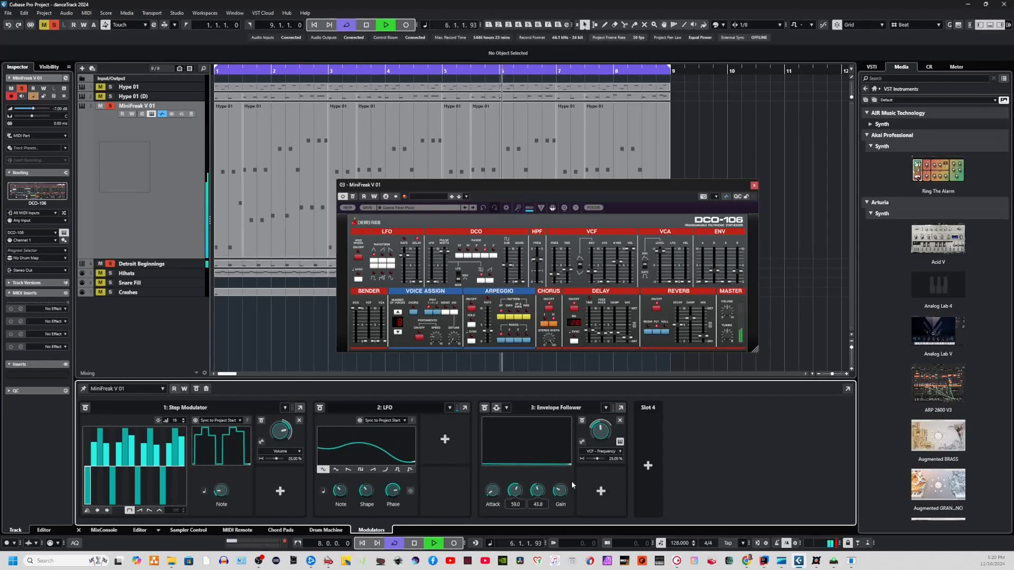
{"action": "left_click_drag", "start_coordinate": [564, 482], "coordinate": [582, 447]}
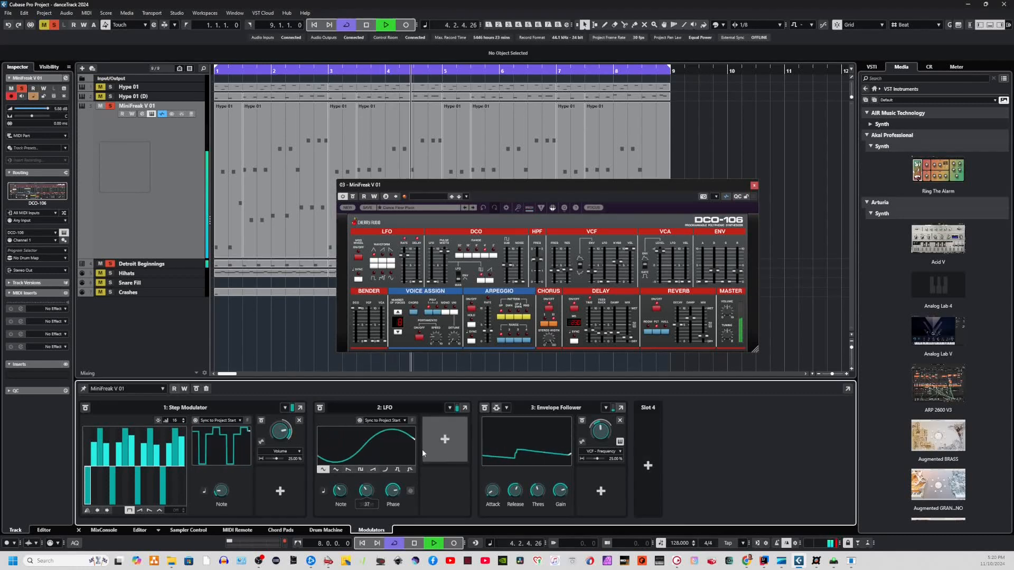
Assign the Envelope Follower's Gain as the LFO's first modulation destination.
{"action": "left_click", "coordinate": [445, 439]}
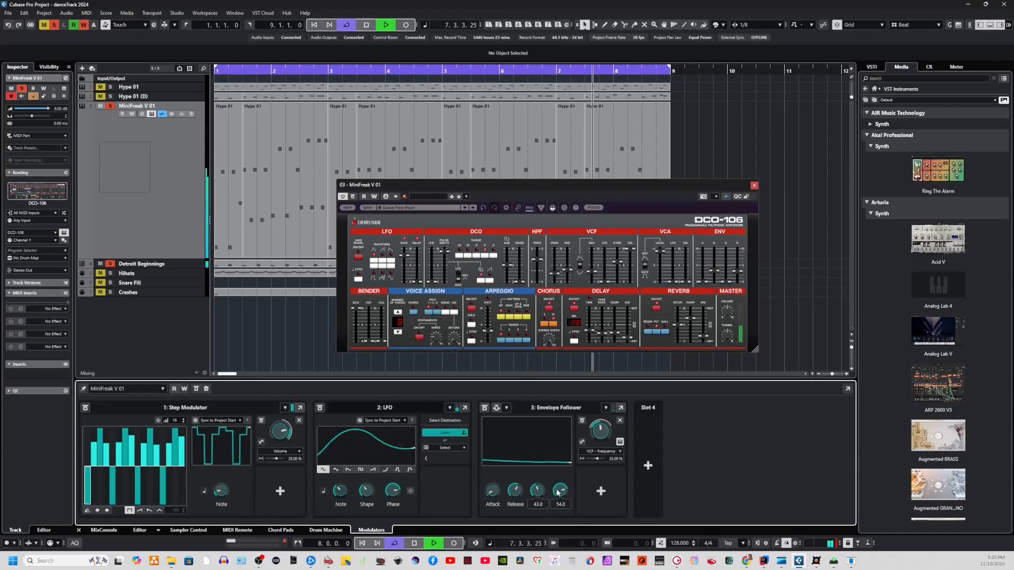
{"action": "left_click_drag", "start_coordinate": [560, 491], "coordinate": [561, 510]}
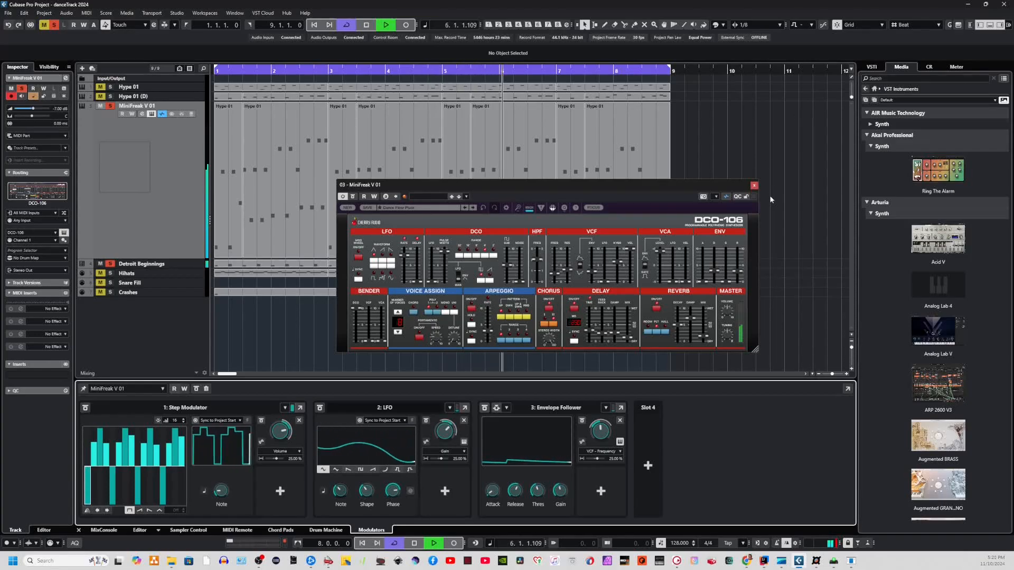
Stop playback and close the DCO-106 instrument window.
{"action": "key", "text": "space"}
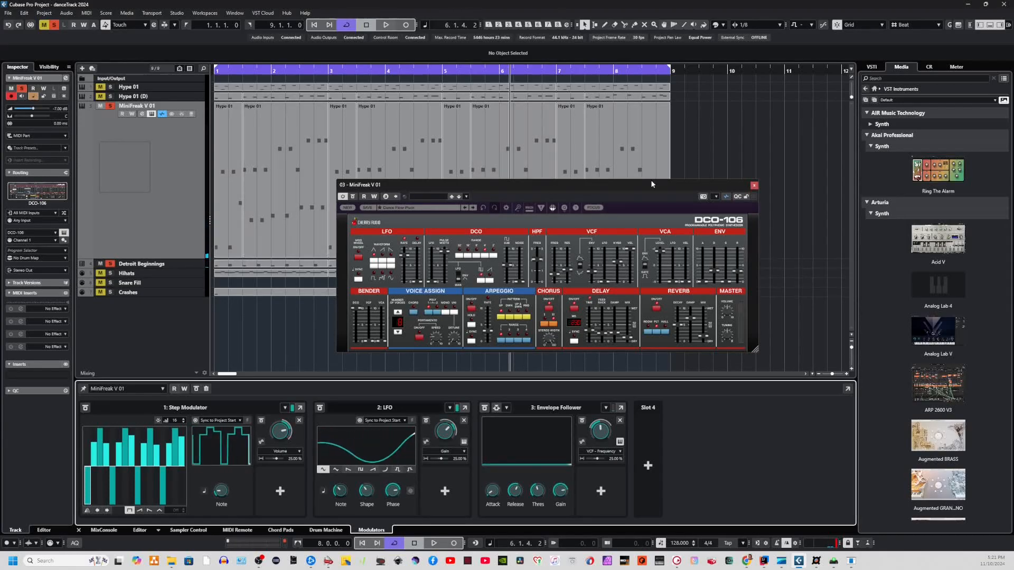
{"action": "left_click", "coordinate": [756, 185]}
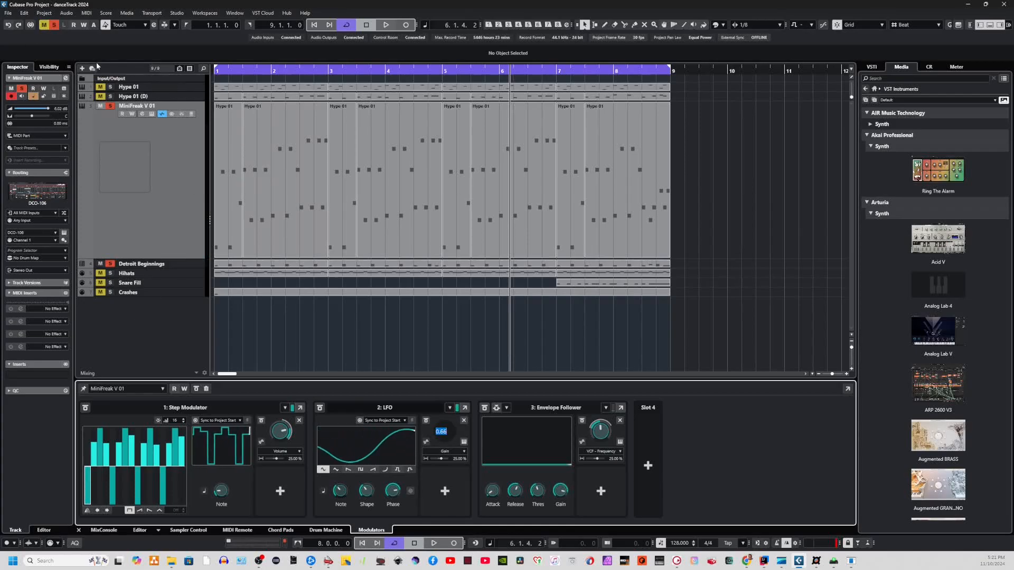
Add a drum track with the Pattern Event type, All MIDI Inputs and Stereo Out.
{"action": "right_click", "coordinate": [154, 332]}
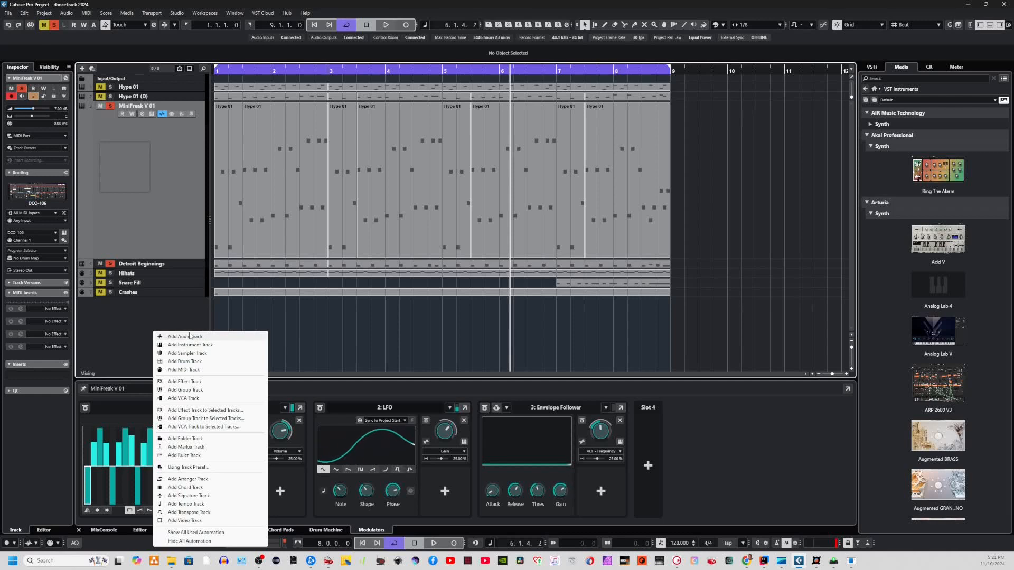
{"action": "left_click", "coordinate": [185, 363]}
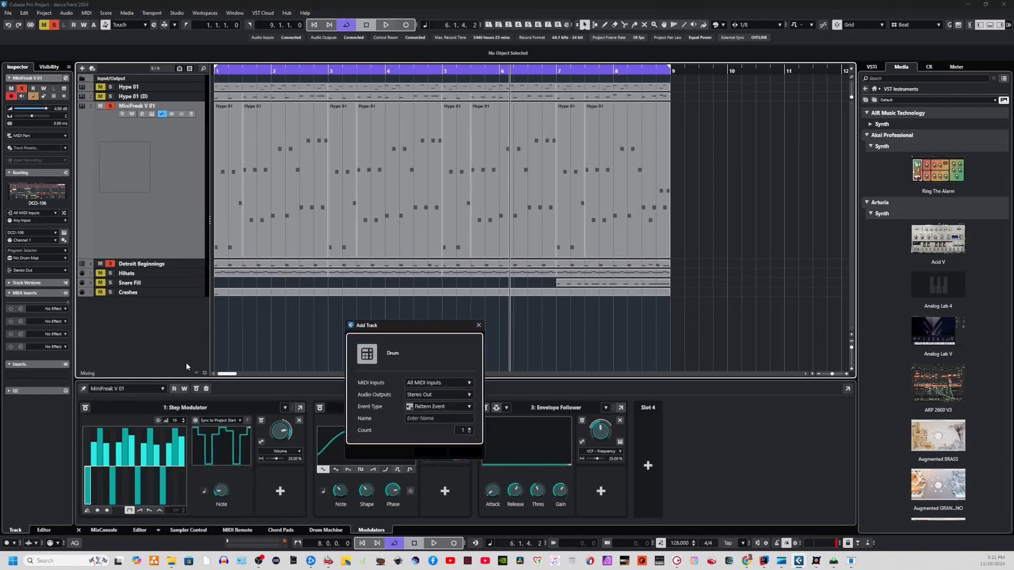
{"action": "left_click", "coordinate": [441, 406]}
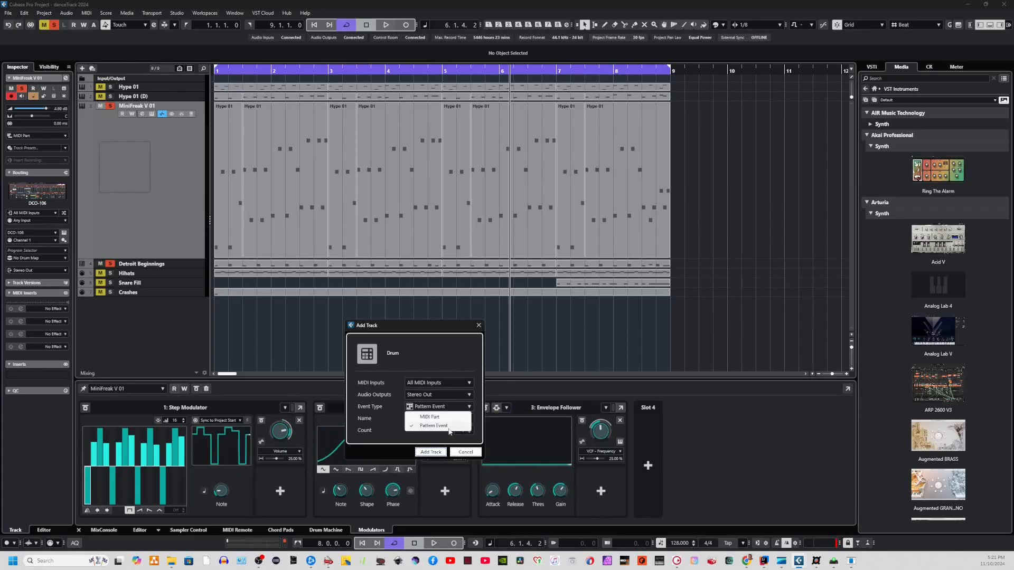
{"action": "left_click", "coordinate": [448, 425]}
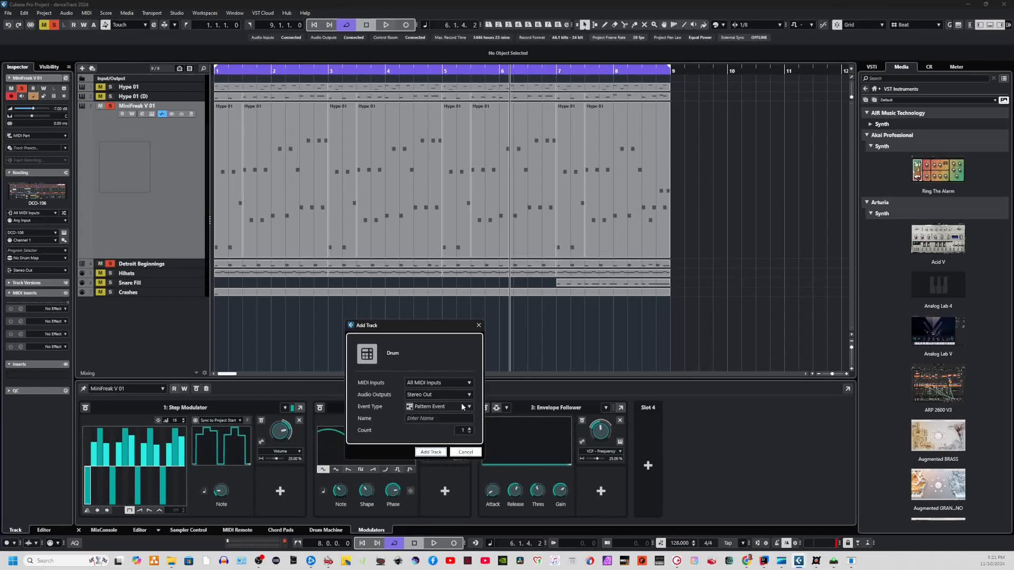
{"action": "left_click", "coordinate": [444, 383]}
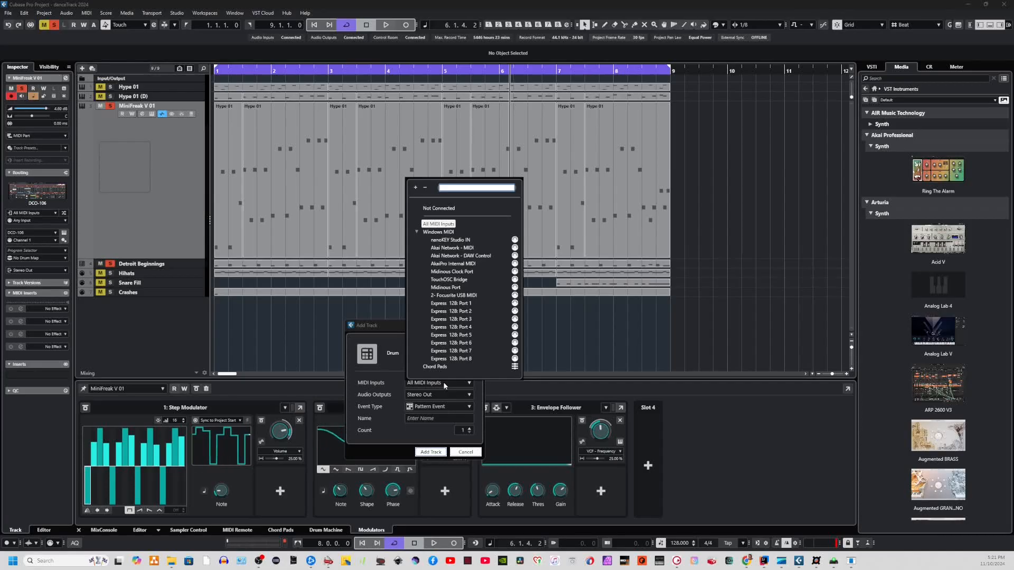
{"action": "left_click", "coordinate": [624, 325]}
{"action": "left_click", "coordinate": [441, 453]}
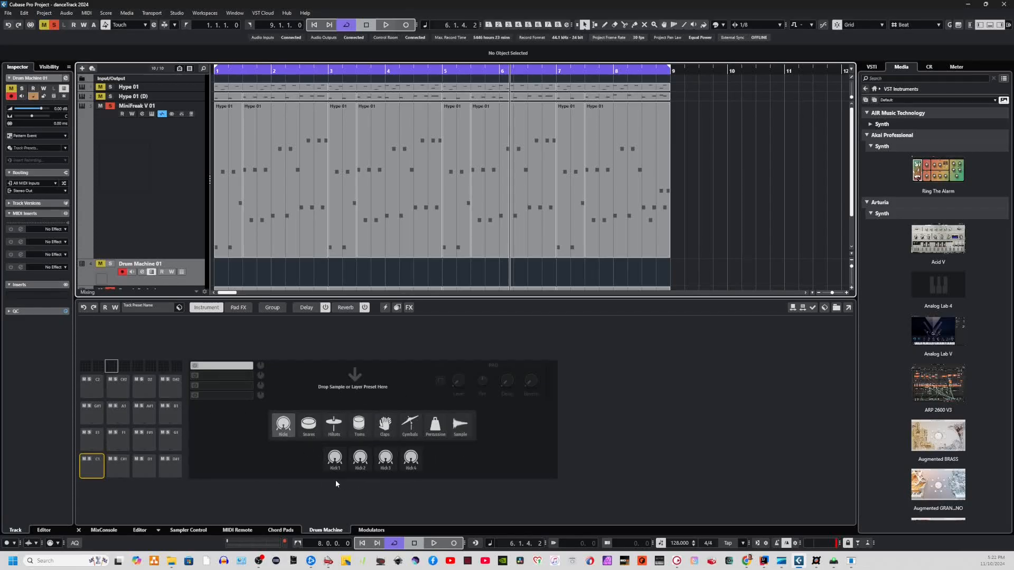
Load the Kick 4 sound onto pad C1 and audition the pad.
{"action": "left_click", "coordinate": [95, 470]}
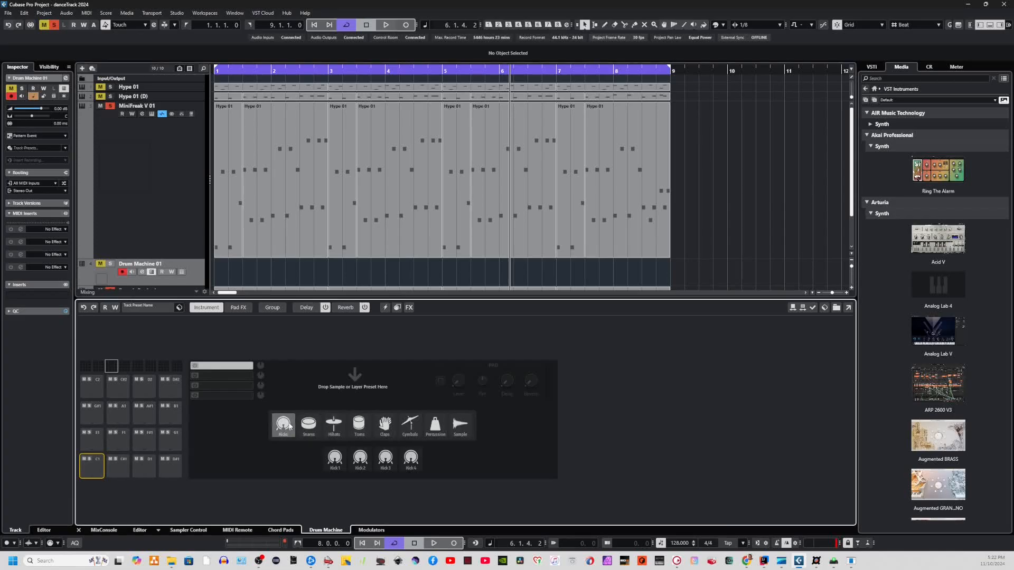
{"action": "left_click", "coordinate": [405, 457]}
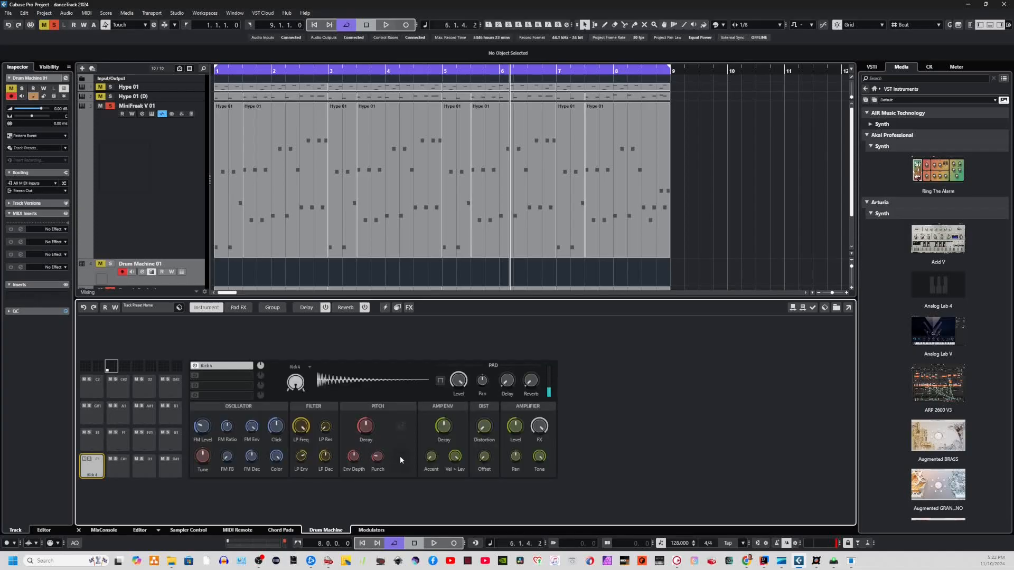
{"action": "left_click", "coordinate": [91, 475]}
{"action": "left_click", "coordinate": [90, 469]}
{"action": "left_click", "coordinate": [90, 468]}
Solo the Drum Machine 01 track and play its kick pad.
{"action": "left_click", "coordinate": [110, 264]}
{"action": "left_click", "coordinate": [99, 463]}
{"action": "left_click", "coordinate": [94, 468]}
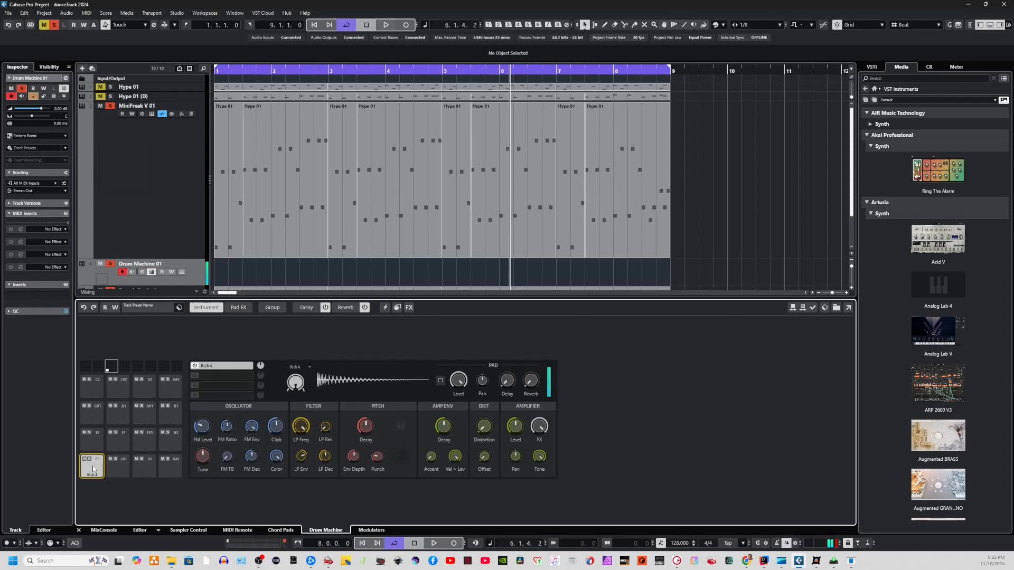
Replace the sound on pad C1 with Kick 2 and audition it several times.
{"action": "left_click", "coordinate": [310, 368]}
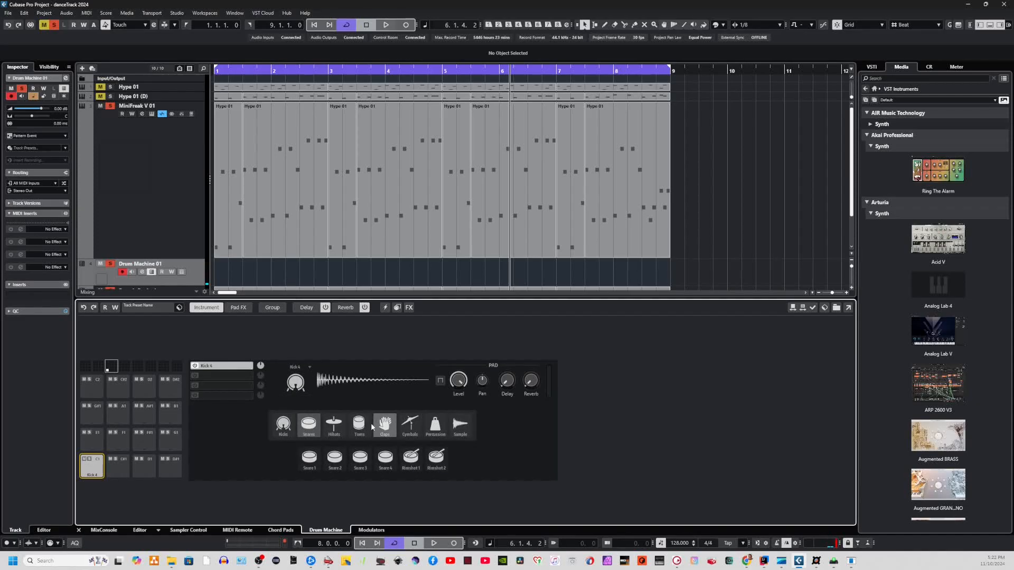
{"action": "left_click", "coordinate": [284, 424]}
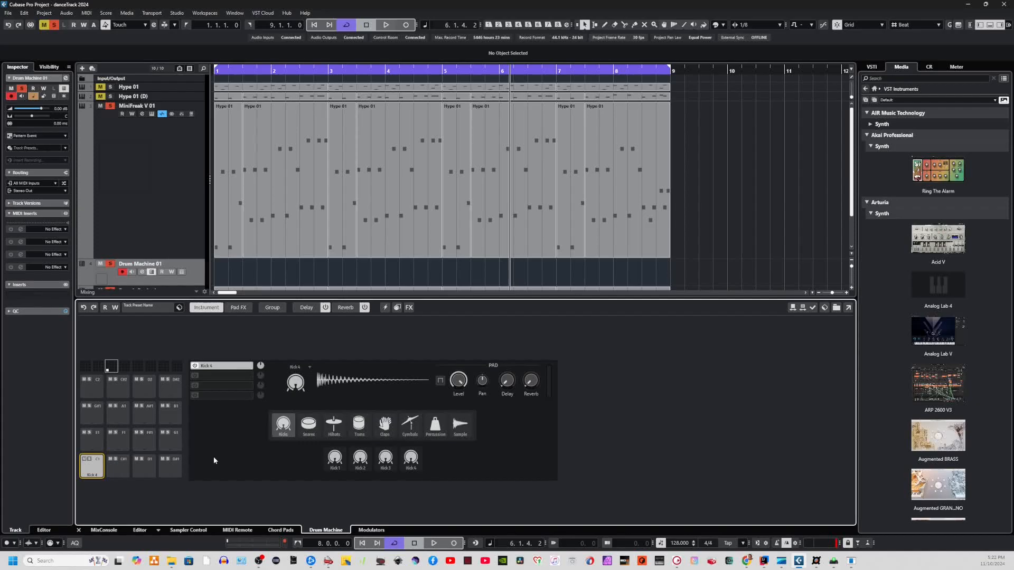
{"action": "left_click", "coordinate": [360, 458]}
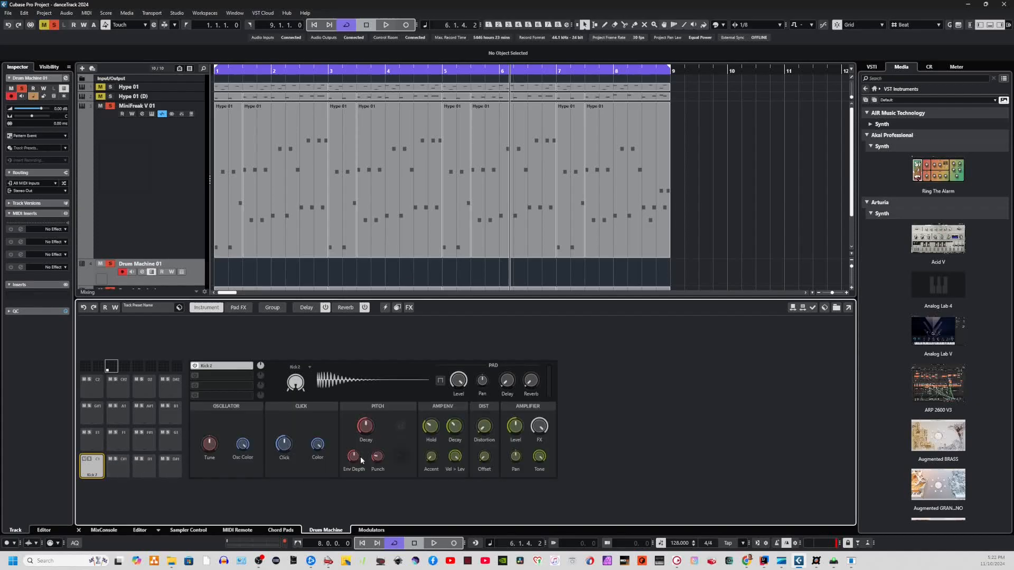
{"action": "left_click", "coordinate": [103, 464]}
{"action": "left_click", "coordinate": [103, 464]}
{"action": "left_click", "coordinate": [102, 464]}
{"action": "left_click", "coordinate": [94, 465]}
Raise Kick 2's pitch Decay, adjust its Osc Color and raise its Tune, auditioning the pad between changes.
{"action": "left_click_drag", "start_coordinate": [368, 426], "coordinate": [366, 407]}
{"action": "left_click", "coordinate": [82, 468]}
{"action": "left_click", "coordinate": [90, 464]}
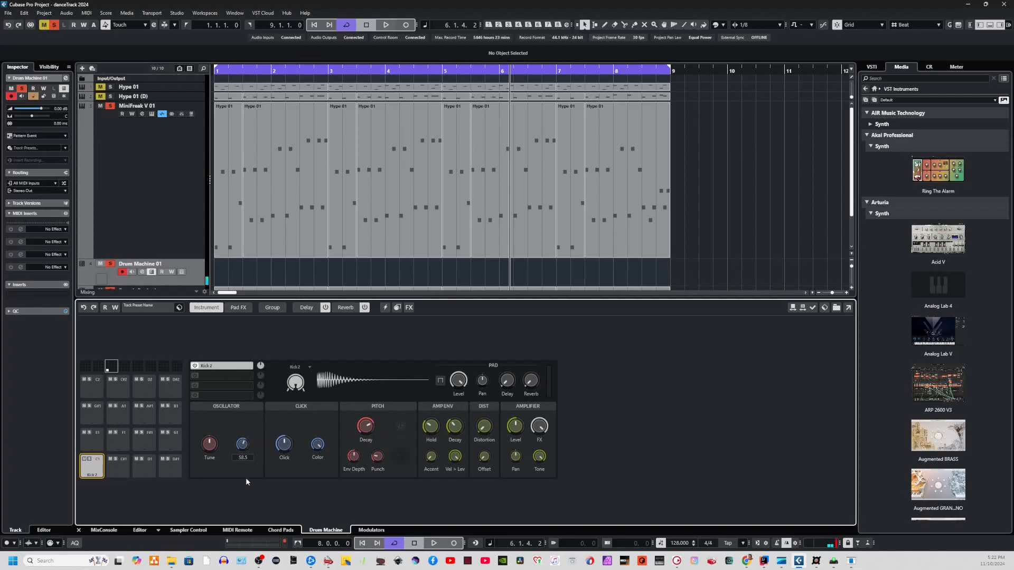
{"action": "left_click", "coordinate": [91, 475]}
{"action": "left_click", "coordinate": [91, 474]}
{"action": "left_click_drag", "start_coordinate": [209, 442], "coordinate": [211, 427]}
{"action": "left_click", "coordinate": [94, 466]}
Lower Kick 2's click Color and adjust its Distortion, auditioning the pad after each change.
{"action": "mouse_move", "coordinate": [287, 443]}
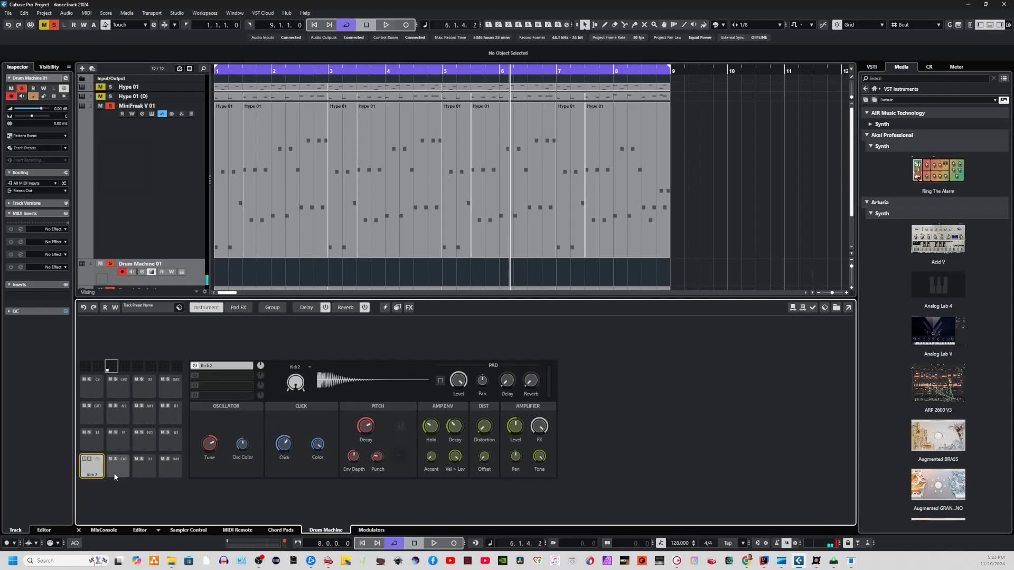
{"action": "left_click", "coordinate": [96, 476]}
{"action": "mouse_move", "coordinate": [315, 448]}
{"action": "left_click_drag", "start_coordinate": [320, 448], "coordinate": [320, 468]}
{"action": "left_click", "coordinate": [94, 471]}
{"action": "mouse_move", "coordinate": [474, 431]}
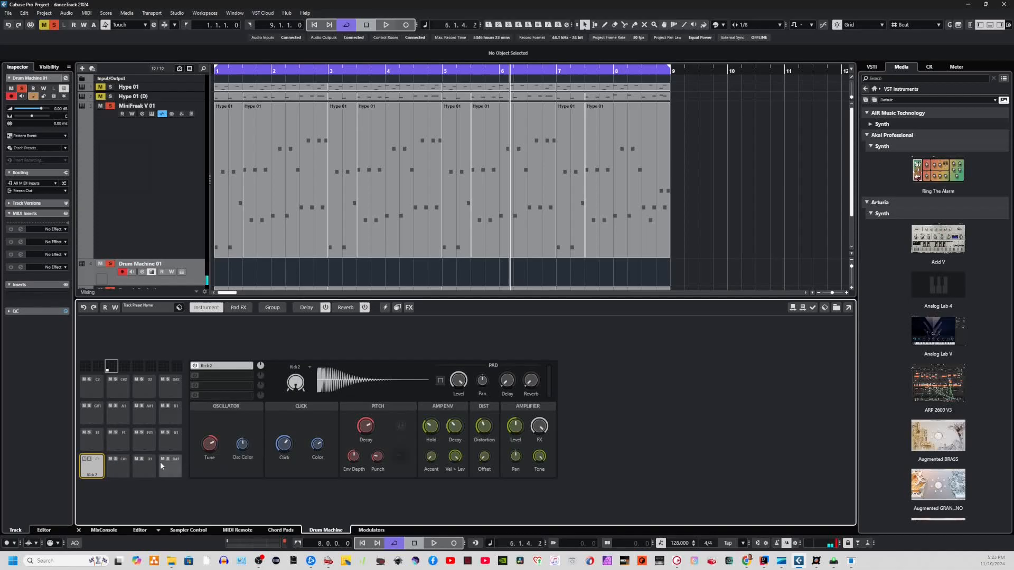
{"action": "left_click", "coordinate": [93, 471]}
{"action": "left_click", "coordinate": [87, 473]}
Raise the Delay send of the Kick 2 pad and audition it repeatedly.
{"action": "left_click_drag", "start_coordinate": [515, 391], "coordinate": [507, 388]}
{"action": "left_click", "coordinate": [98, 475]}
{"action": "left_click", "coordinate": [98, 475]}
{"action": "left_click", "coordinate": [99, 475]}
{"action": "left_click", "coordinate": [99, 476]}
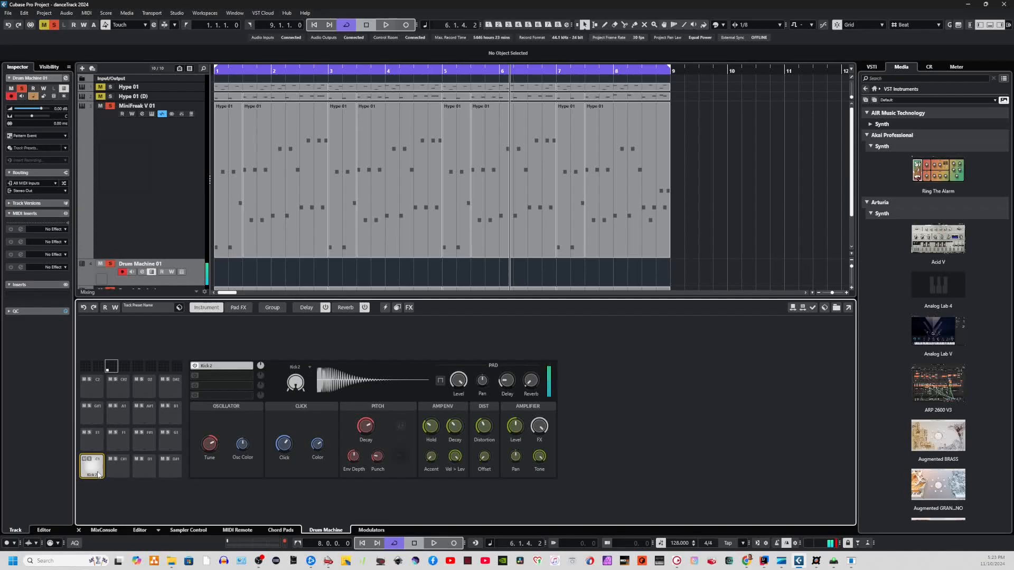
{"action": "left_click", "coordinate": [99, 475]}
{"action": "left_click", "coordinate": [99, 475]}
Raise the Reverb send of the Kick 2 pad and audition the result.
{"action": "right_click", "coordinate": [507, 382]}
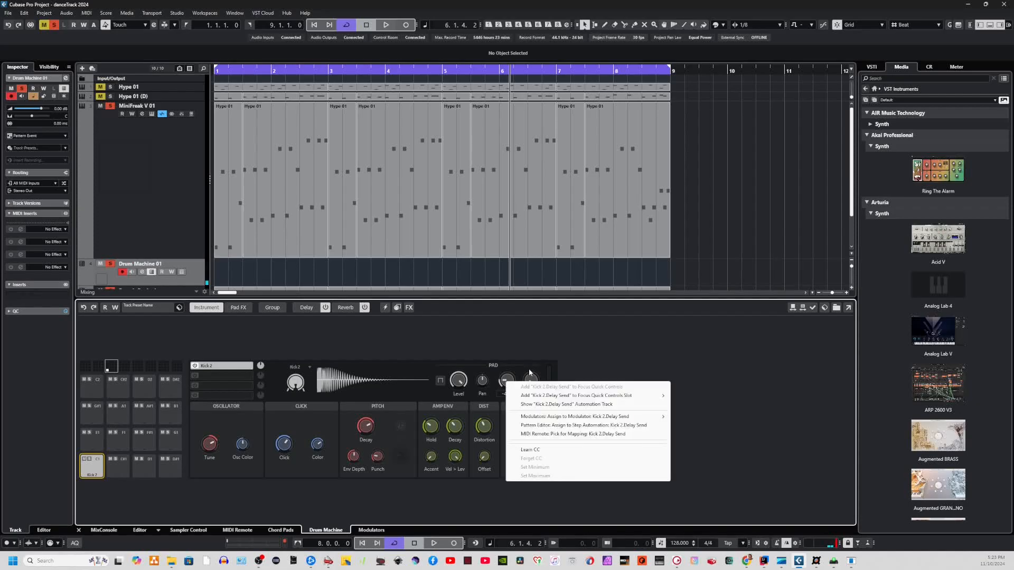
{"action": "left_click", "coordinate": [528, 367]}
{"action": "left_click_drag", "start_coordinate": [535, 378], "coordinate": [535, 376]}
{"action": "left_click", "coordinate": [88, 471]}
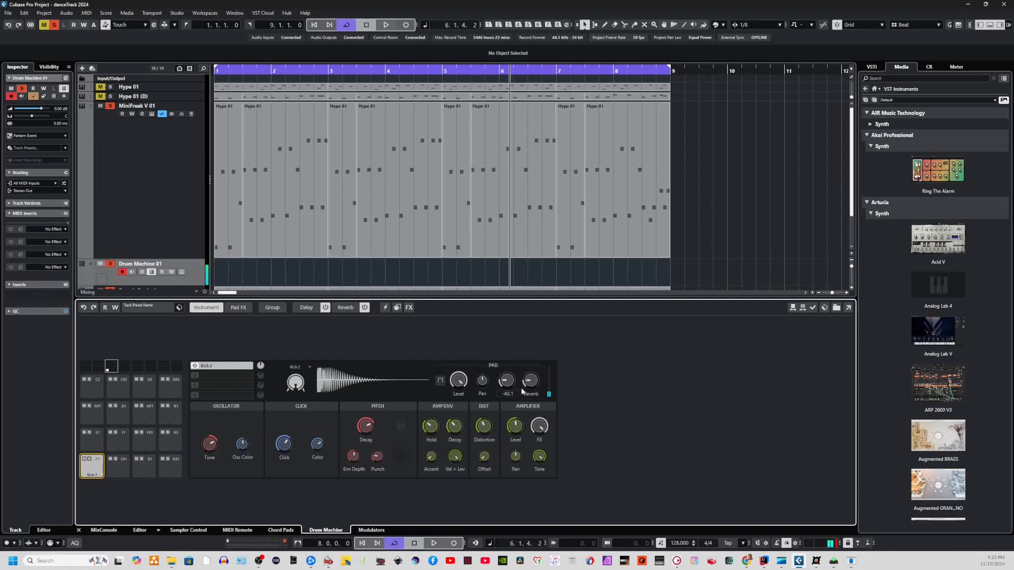
{"action": "left_click_drag", "start_coordinate": [538, 378], "coordinate": [539, 373]}
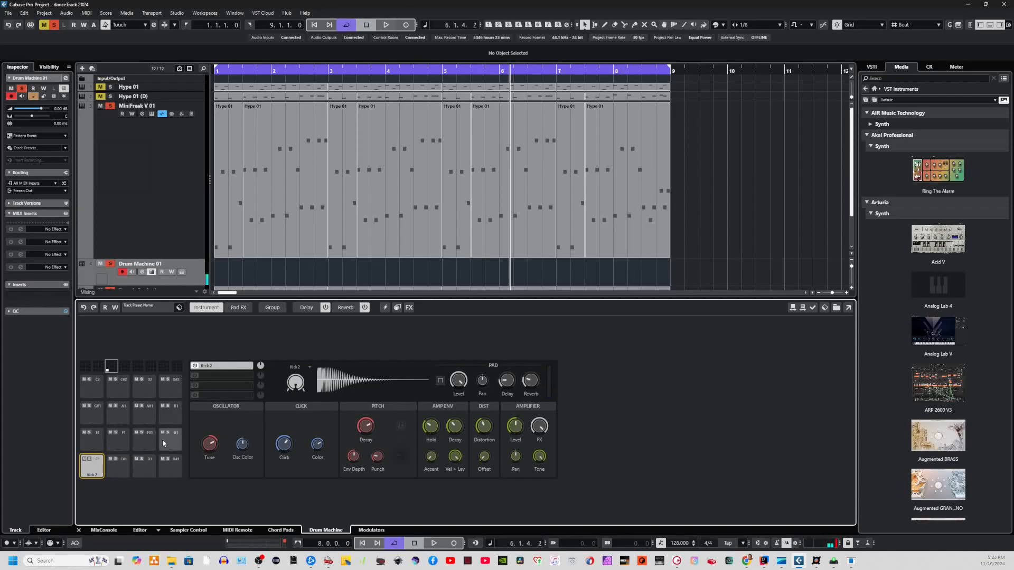
Examine the drum machine's Reverb and Delay settings and the Distortion, Filter and Equalizer pad effects.
{"action": "left_click", "coordinate": [347, 308]}
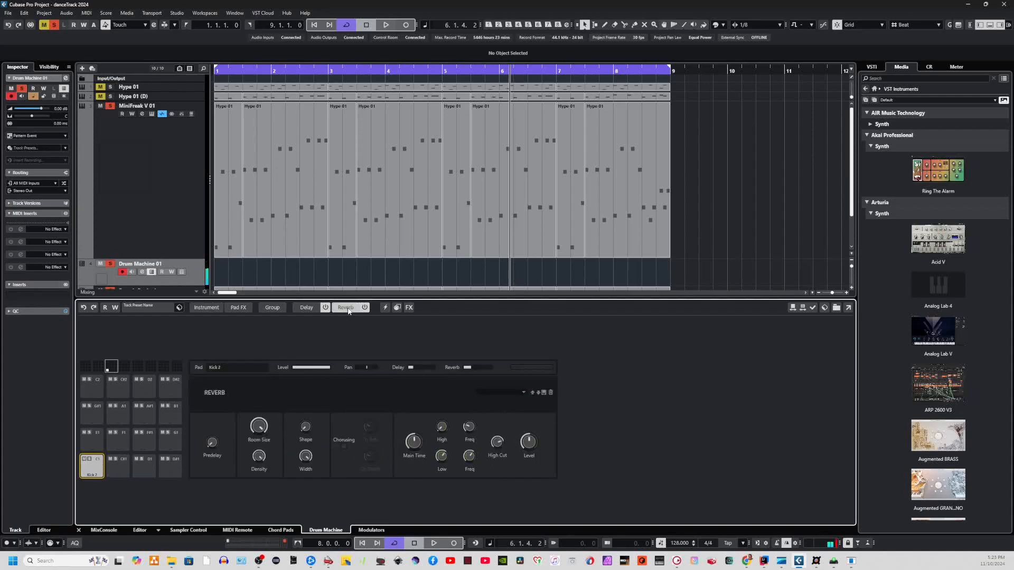
{"action": "left_click", "coordinate": [305, 308]}
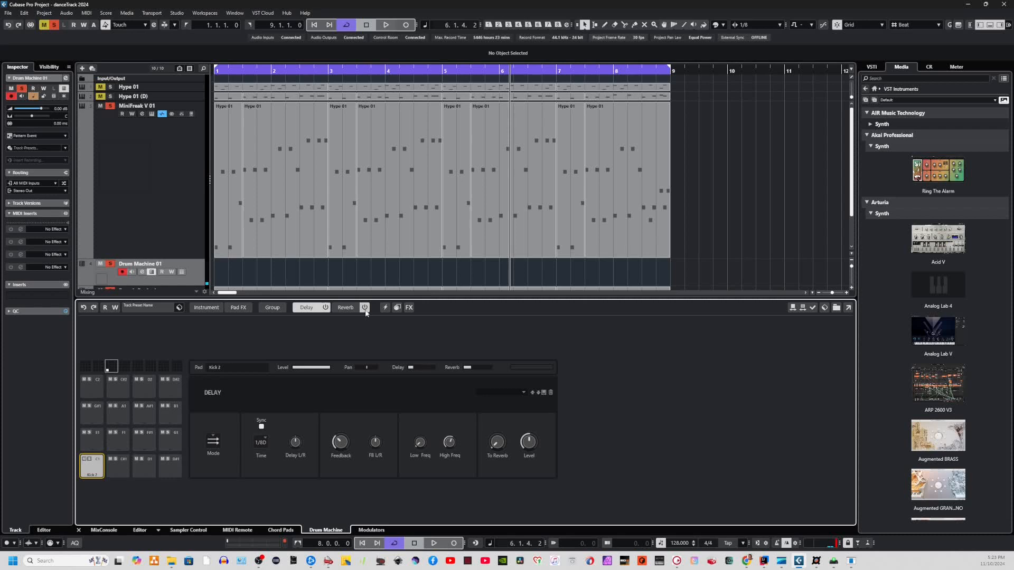
{"action": "left_click", "coordinate": [347, 309]}
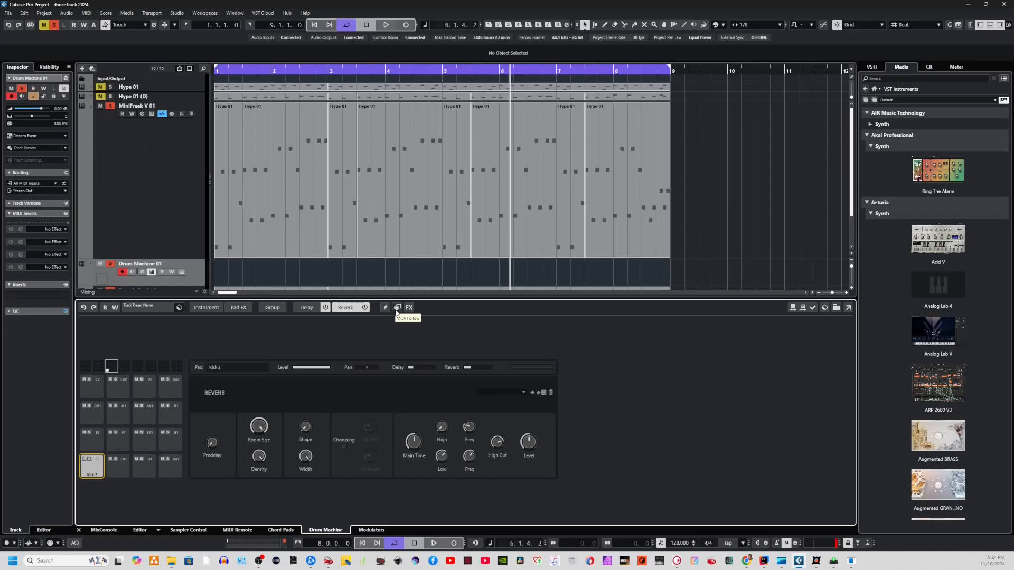
{"action": "left_click", "coordinate": [239, 308]}
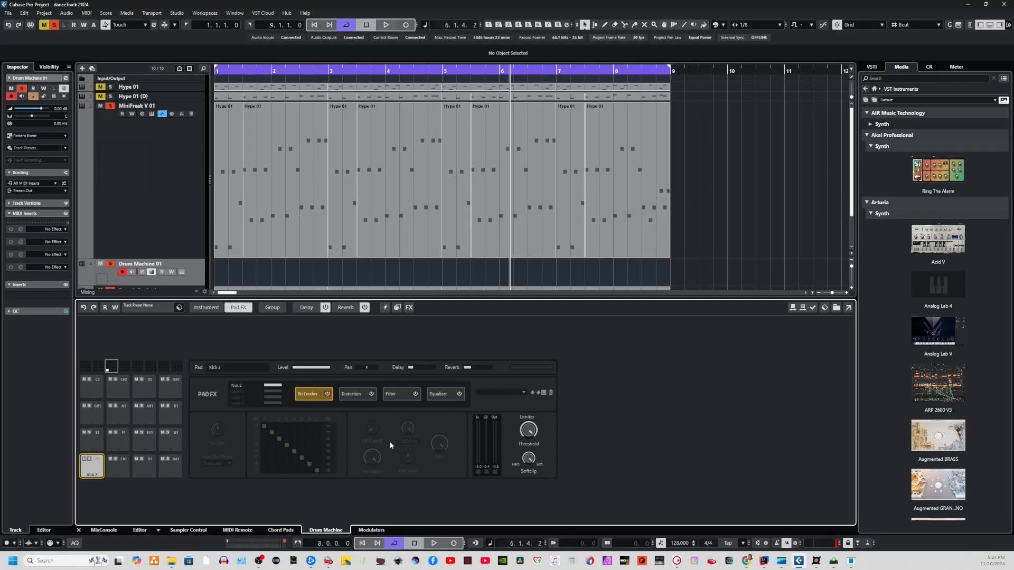
{"action": "left_click", "coordinate": [351, 396]}
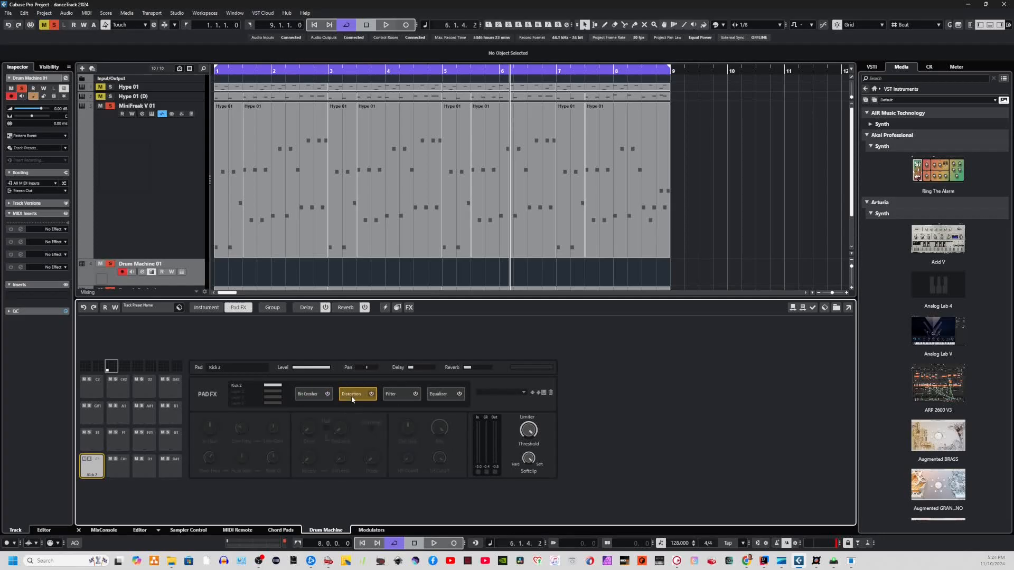
{"action": "left_click", "coordinate": [405, 396]}
{"action": "left_click", "coordinate": [447, 394]}
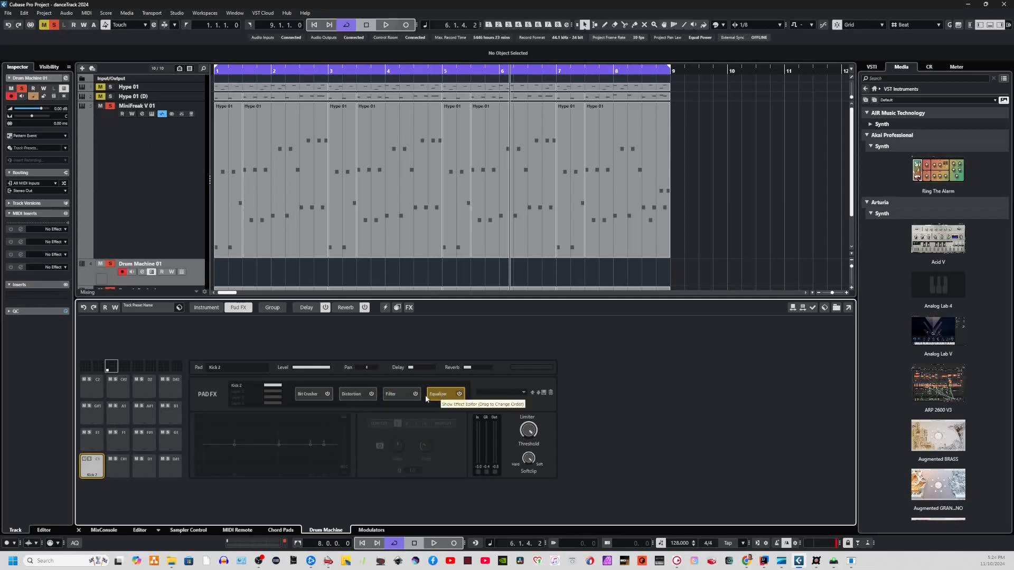
{"action": "left_click", "coordinate": [402, 397]}
Enable the Bit Crusher on the Kick 2 pad, route bit row 3 to column 7 and audition the pad.
{"action": "left_click", "coordinate": [307, 397]}
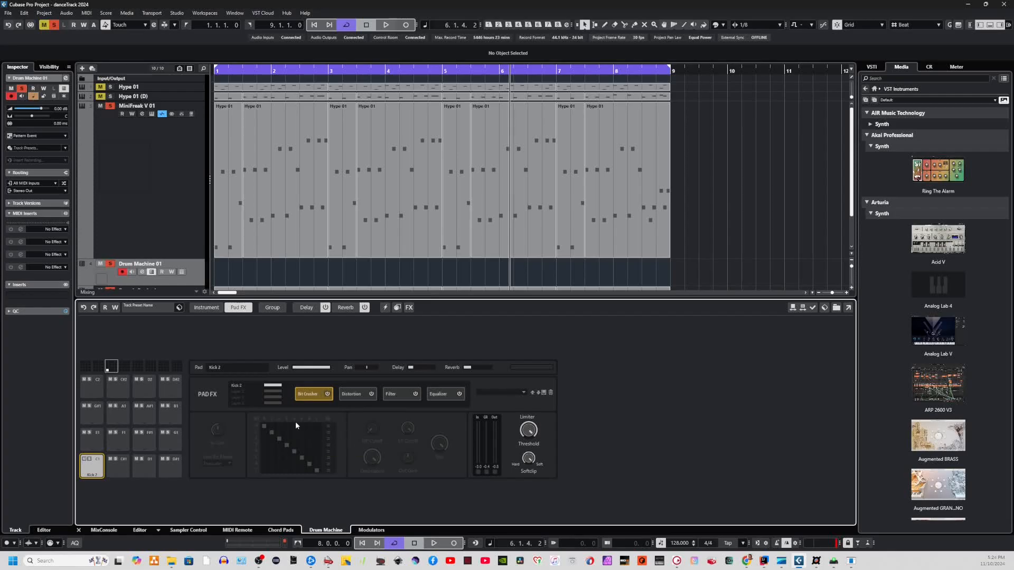
{"action": "left_click", "coordinate": [327, 394]}
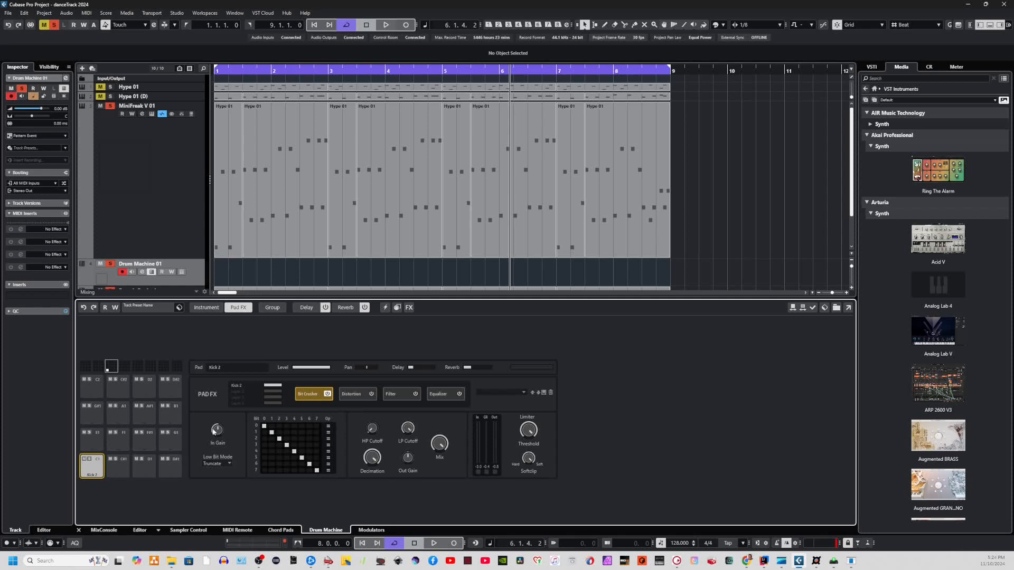
{"action": "left_click", "coordinate": [88, 471]}
{"action": "left_click", "coordinate": [316, 445]}
{"action": "left_click", "coordinate": [80, 464]}
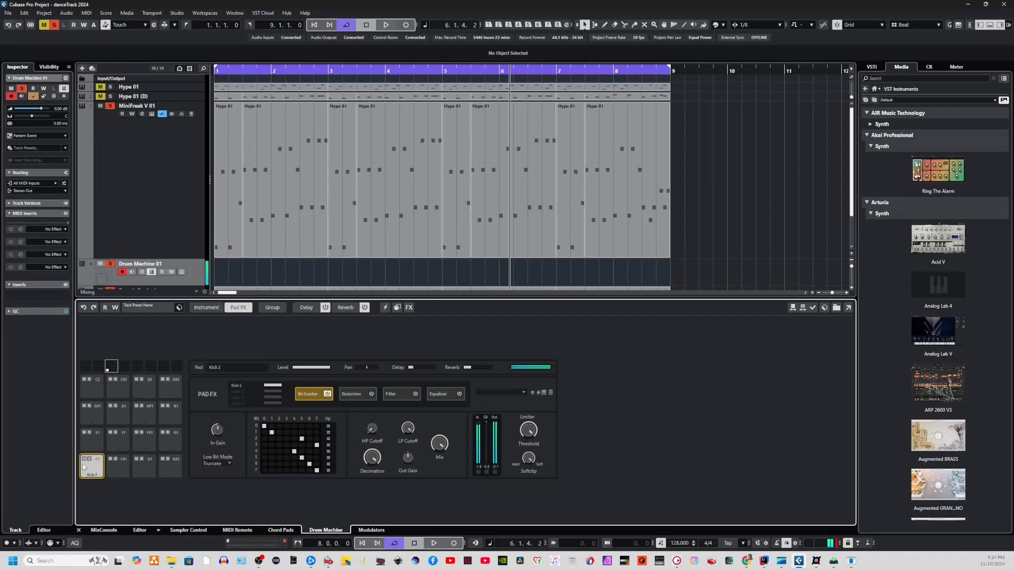
{"action": "left_click", "coordinate": [101, 465]}
{"action": "left_click", "coordinate": [103, 466]}
{"action": "left_click", "coordinate": [103, 465]}
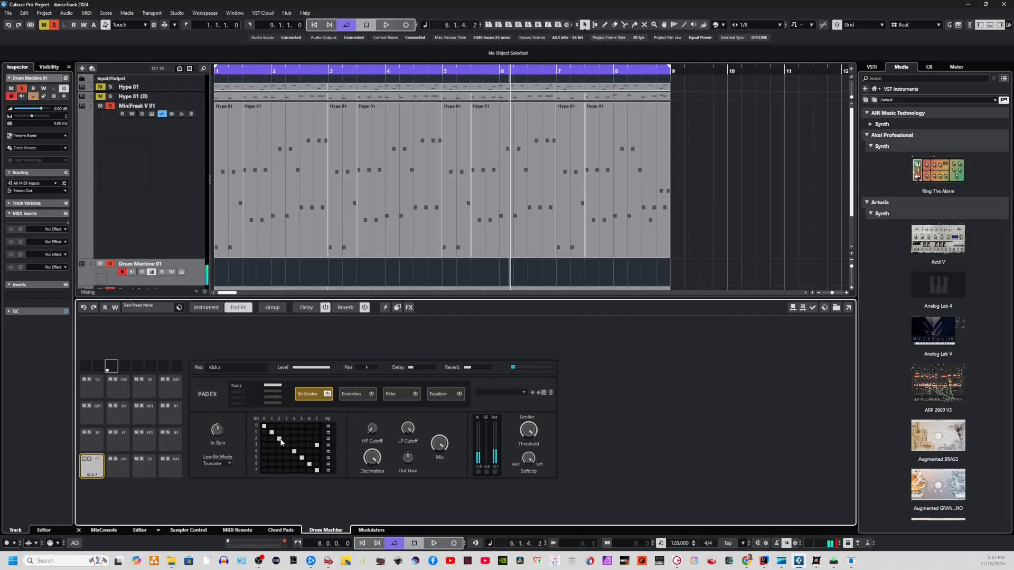
Route bit row 3 to column 1 in the Bit Crusher matrix and audition the Kick 2 pad.
{"action": "left_click", "coordinate": [91, 466]}
{"action": "left_click", "coordinate": [280, 445]}
{"action": "left_click", "coordinate": [272, 445]}
{"action": "left_click", "coordinate": [86, 468]}
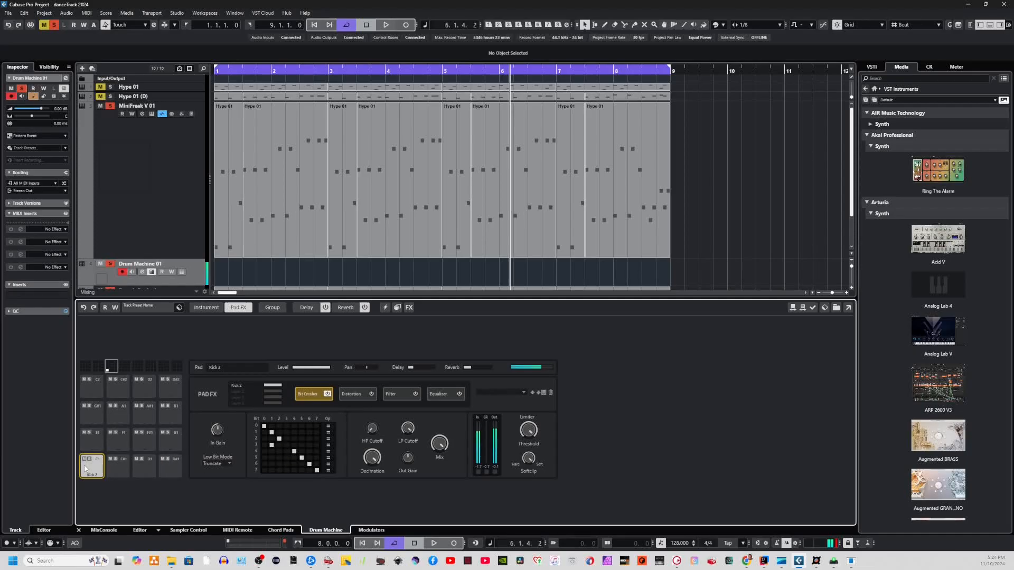
{"action": "left_click", "coordinate": [86, 468]}
{"action": "mouse_move", "coordinate": [426, 445]}
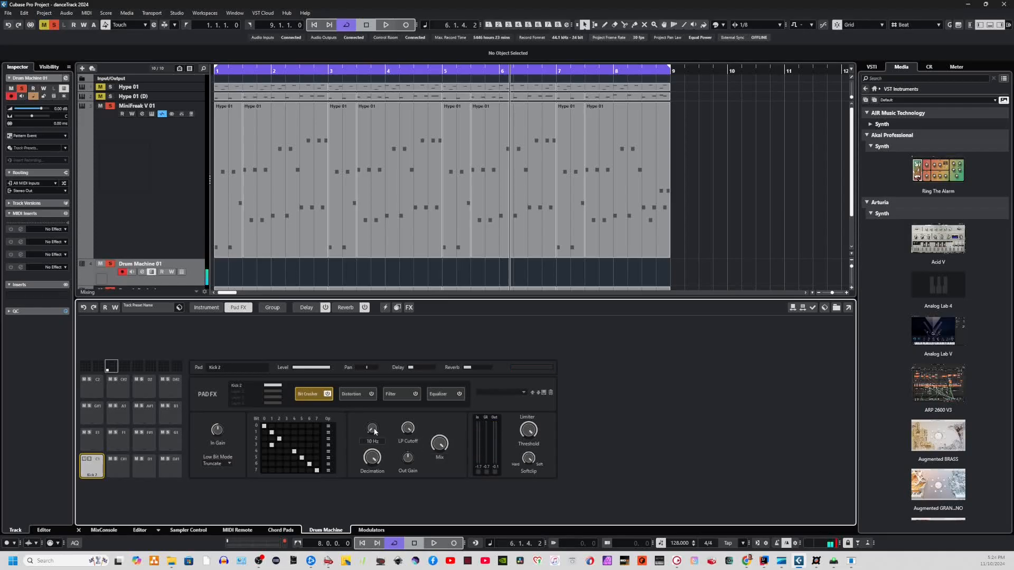
{"action": "left_click", "coordinate": [96, 472]}
{"action": "mouse_move", "coordinate": [444, 447]}
{"action": "left_click", "coordinate": [97, 469]}
View the Distortion, Filter and Equalizer effects of the Kick 2 pad in turn.
{"action": "left_click", "coordinate": [352, 395]}
{"action": "left_click", "coordinate": [406, 393]}
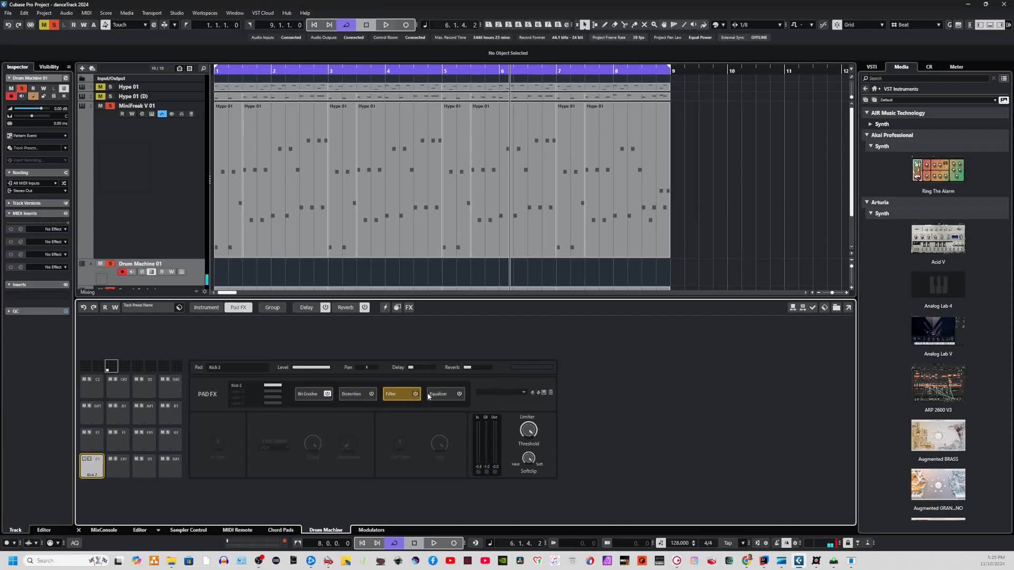
{"action": "left_click", "coordinate": [434, 394]}
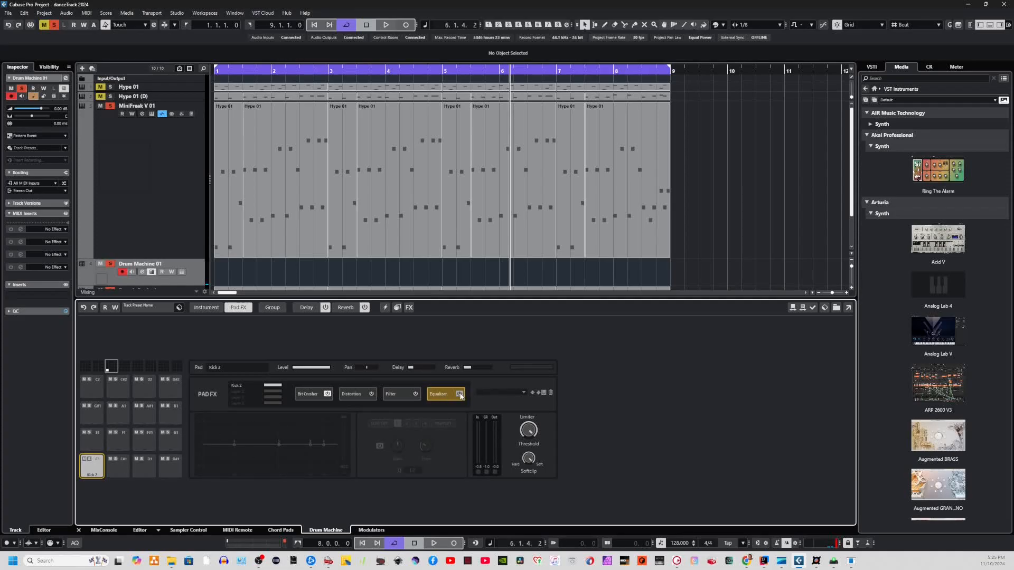
Enable the Equalizer on the Kick 2 pad, boost band 2 in the EQ curve and audition the pad.
{"action": "left_click", "coordinate": [459, 394]}
{"action": "left_click_drag", "start_coordinate": [279, 445], "coordinate": [290, 424]}
{"action": "left_click", "coordinate": [97, 468]}
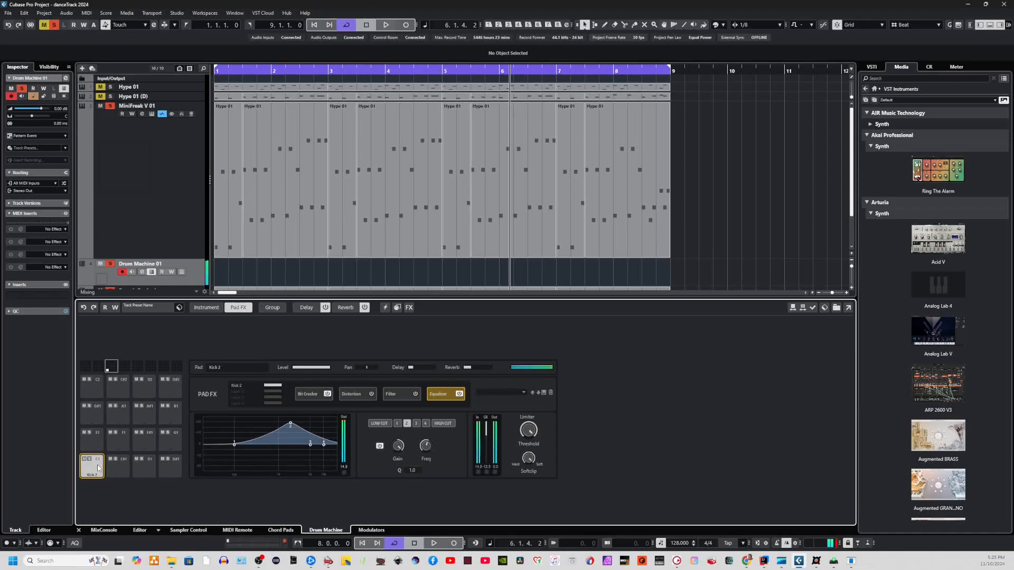
{"action": "left_click", "coordinate": [98, 468]}
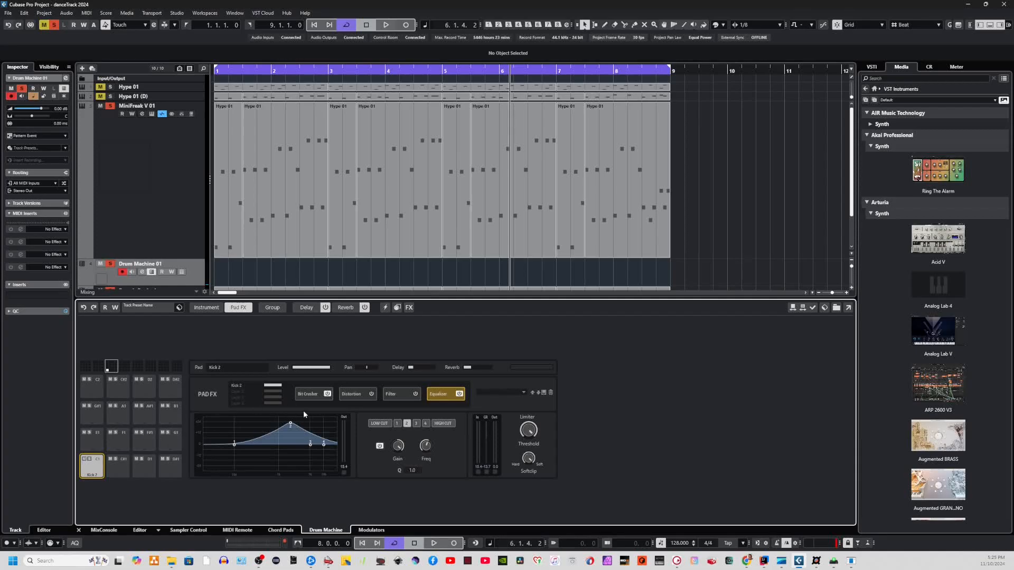
Add Kick 4 as the second instrument layer of the Kick 2 pad and audition the layered sound.
{"action": "left_click", "coordinate": [202, 309]}
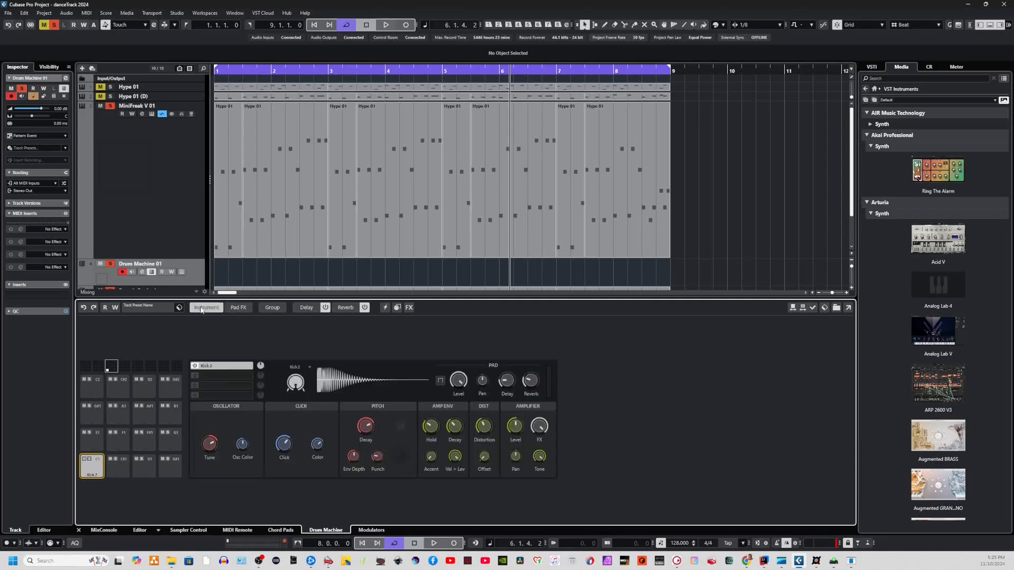
{"action": "left_click", "coordinate": [226, 375]}
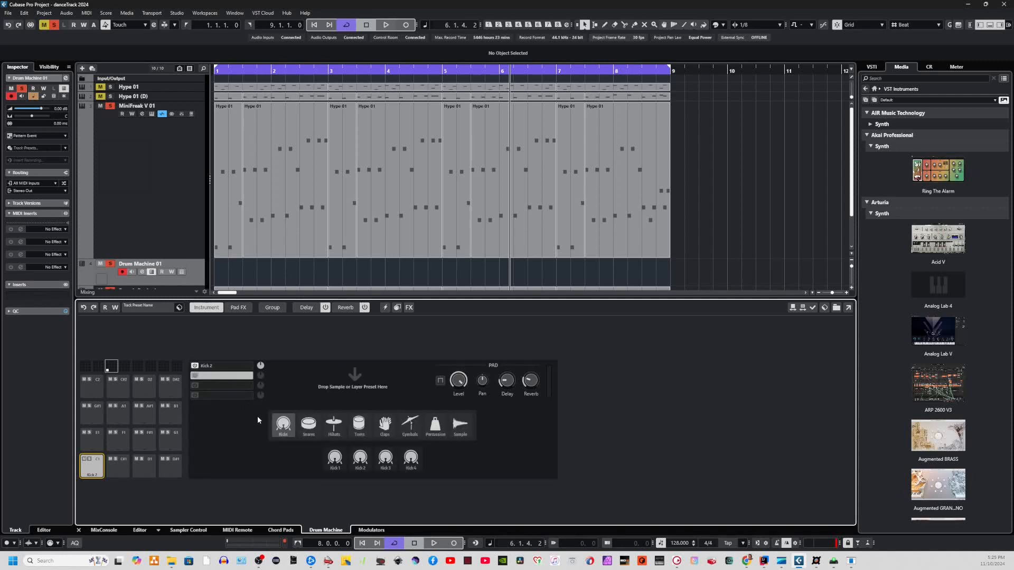
{"action": "left_click", "coordinate": [407, 458]}
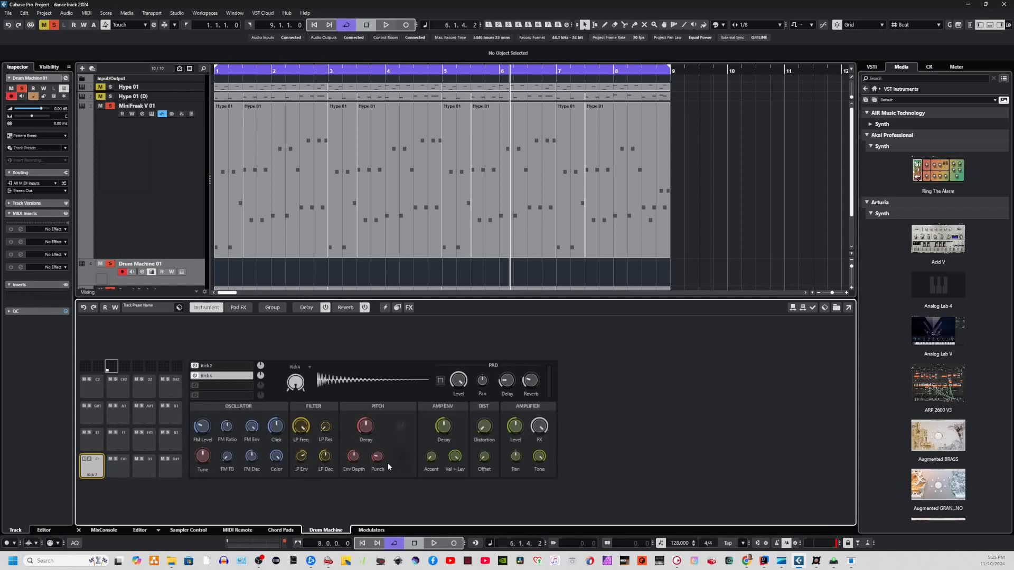
{"action": "left_click", "coordinate": [91, 471]}
{"action": "left_click", "coordinate": [91, 471]}
Increase the pitch Decay and the oscillator FM Level of the Kick 4 layer, auditioning the pad after each change.
{"action": "left_click_drag", "start_coordinate": [366, 425], "coordinate": [365, 415]}
{"action": "left_click", "coordinate": [90, 469]}
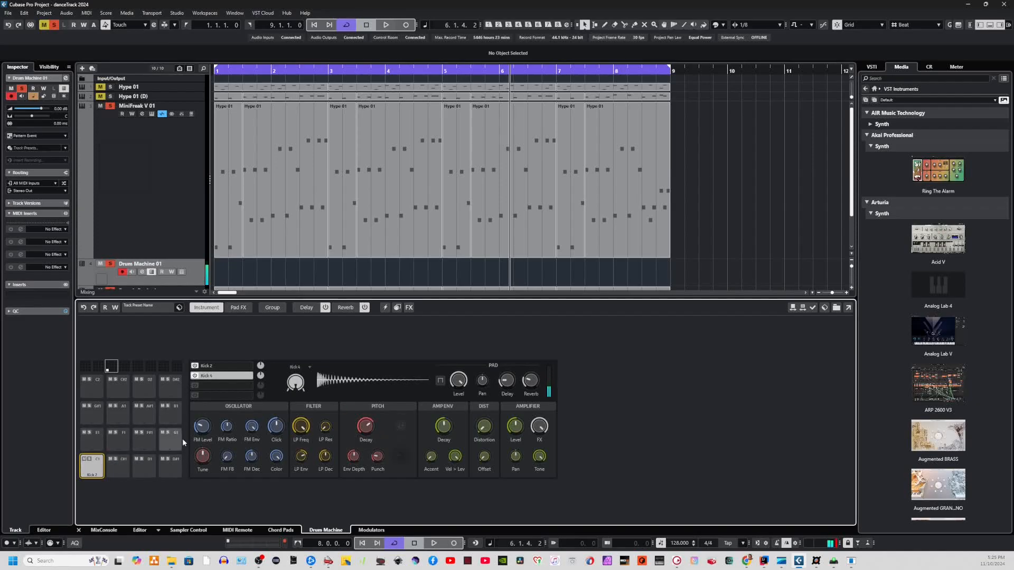
{"action": "left_click_drag", "start_coordinate": [202, 427], "coordinate": [201, 403]}
{"action": "left_click", "coordinate": [93, 466]}
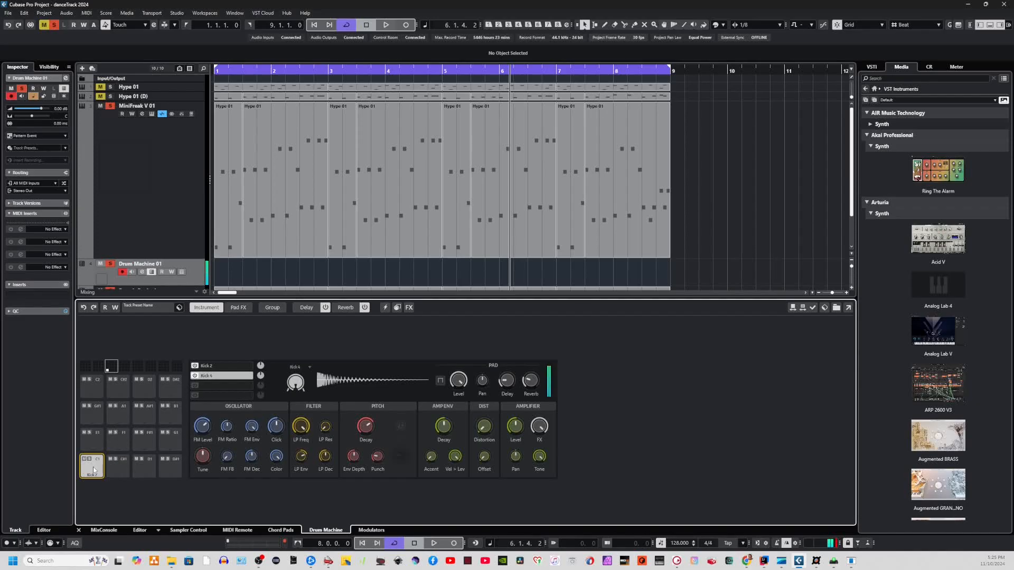
Switch between the Kick 2 and Kick 4 layers, turn the pad Level fully up and audition the pad.
{"action": "left_click", "coordinate": [233, 368]}
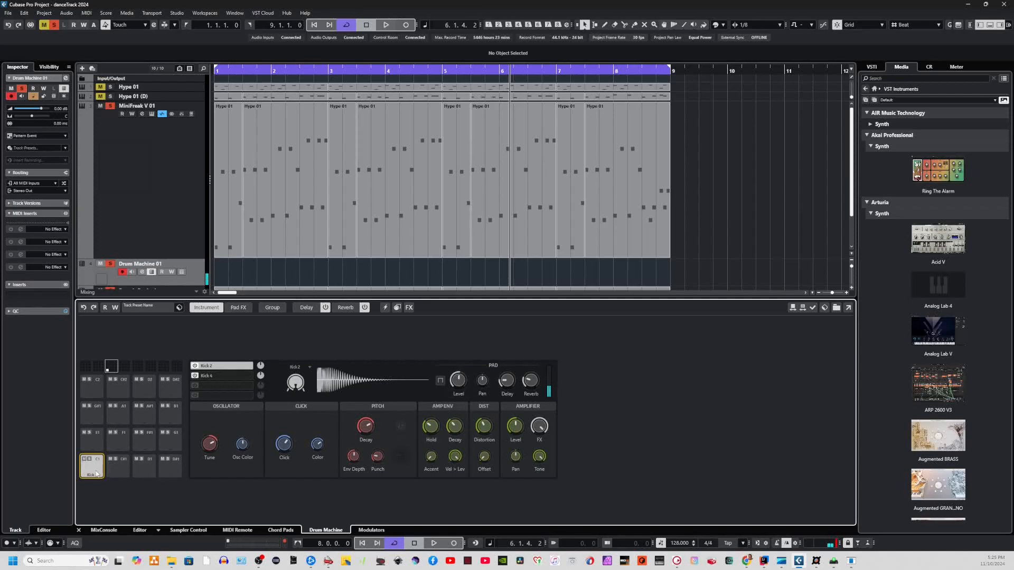
{"action": "mouse_move", "coordinate": [460, 379]}
{"action": "left_click", "coordinate": [236, 376]}
{"action": "left_click_drag", "start_coordinate": [459, 379], "coordinate": [458, 356]}
{"action": "left_click", "coordinate": [93, 472]}
{"action": "left_click", "coordinate": [94, 471]}
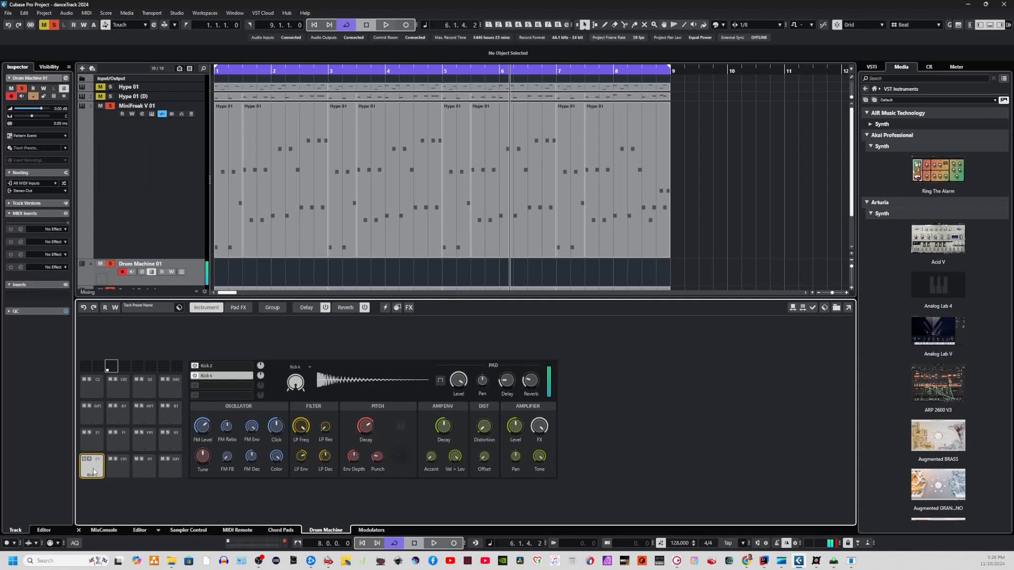
{"action": "left_click", "coordinate": [94, 472]}
{"action": "left_click", "coordinate": [94, 471]}
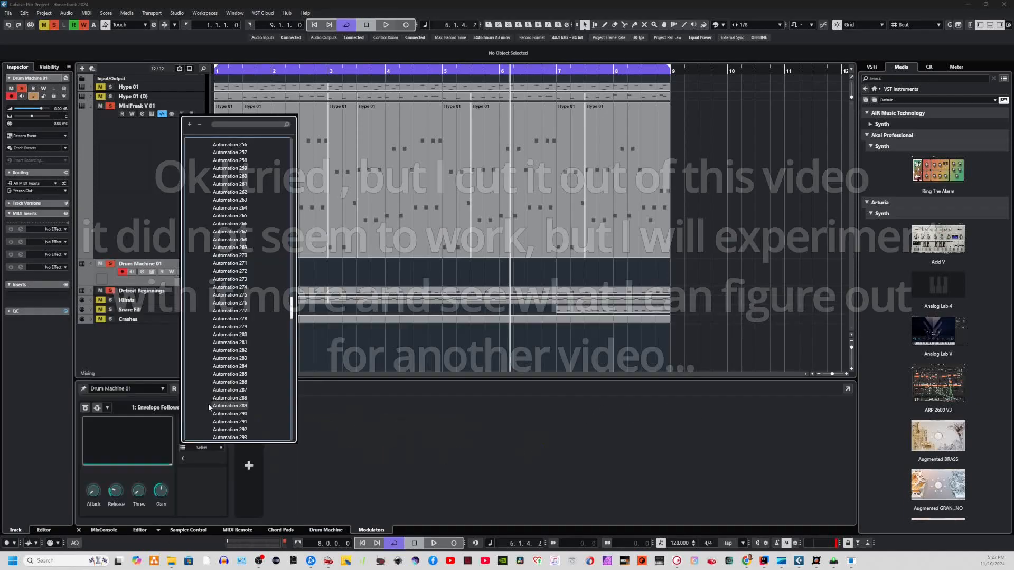
{"action": "scroll", "coordinate": [209, 405], "scroll_direction": "up", "scroll_amount": 2}
{"action": "scroll", "coordinate": [227, 169], "scroll_direction": "up", "scroll_amount": 3}
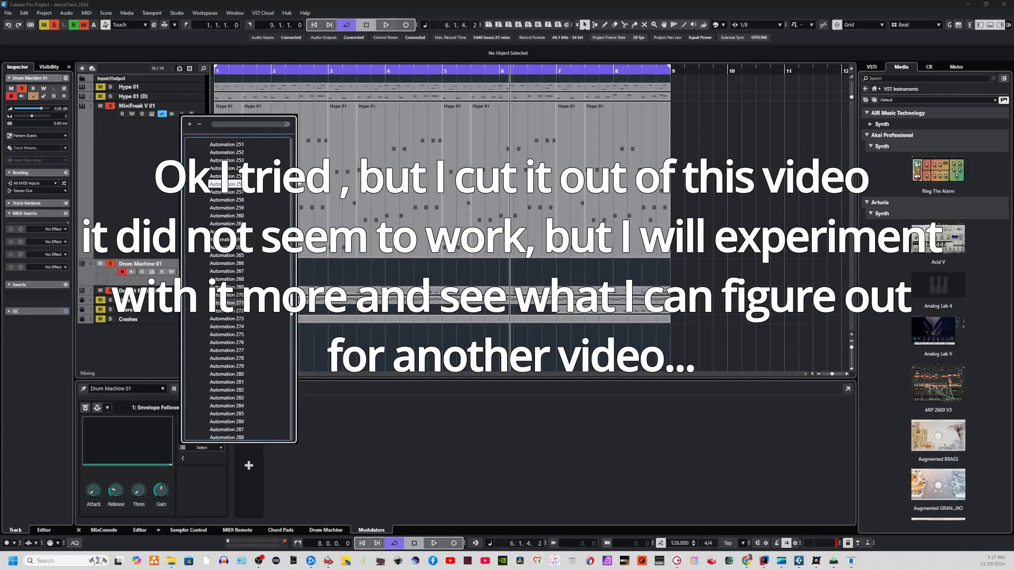
{"action": "left_click", "coordinate": [300, 148]}
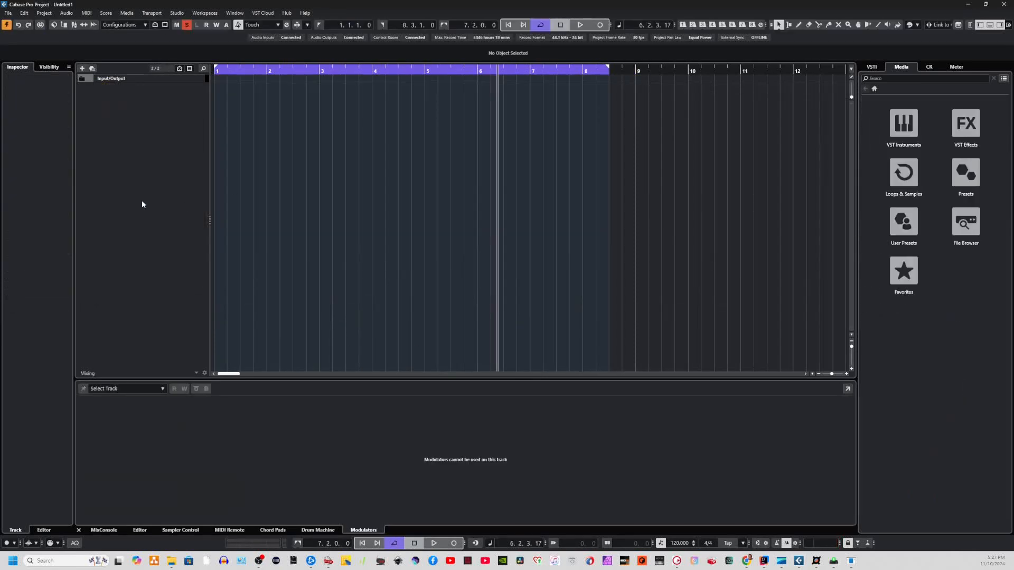
Add a drum track with the Pattern Event type, load Kick 3 onto its C1 pad and audition it.
{"action": "right_click", "coordinate": [100, 158]}
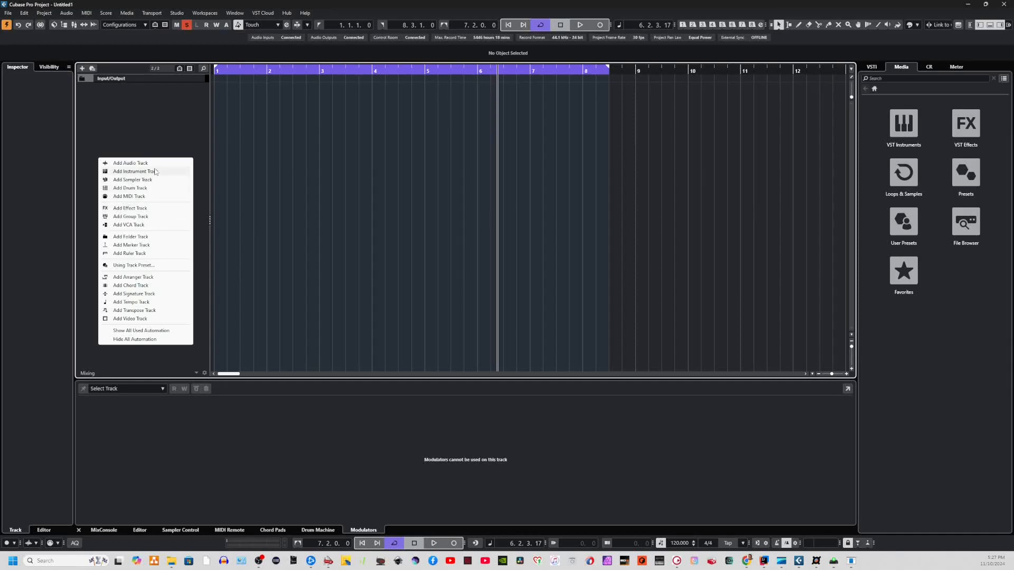
{"action": "left_click", "coordinate": [141, 189]}
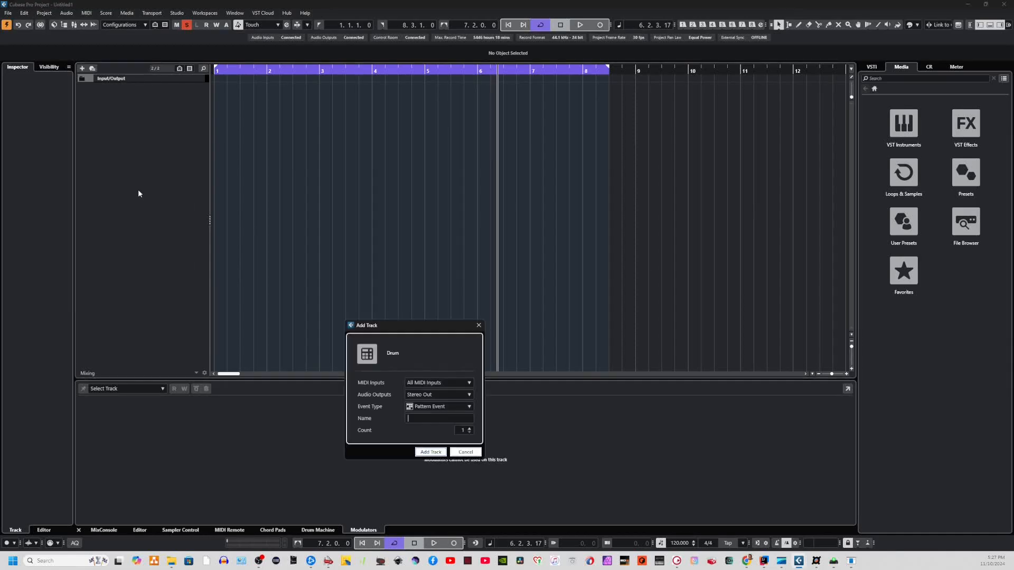
{"action": "left_click", "coordinate": [431, 452]}
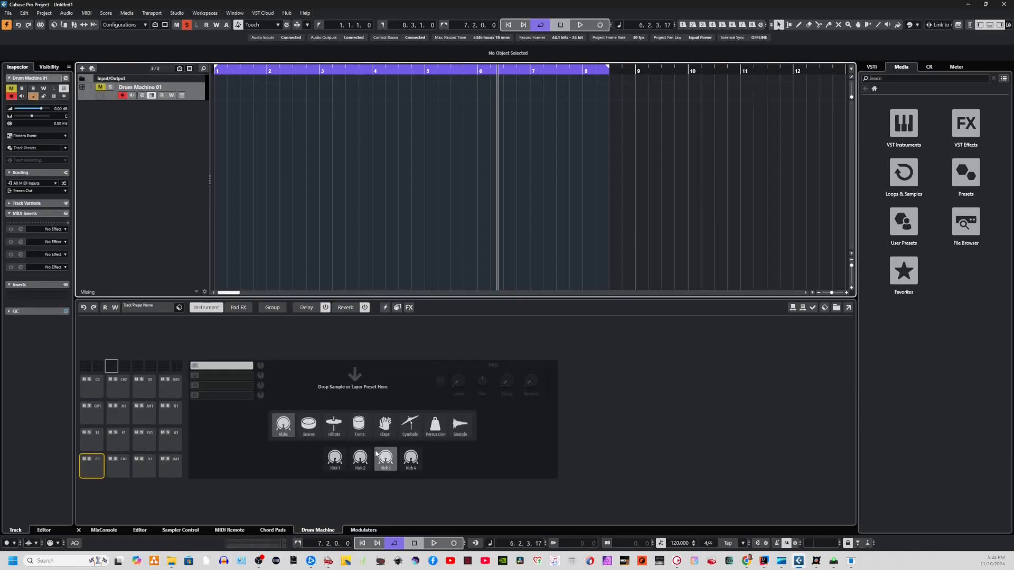
{"action": "left_click", "coordinate": [379, 456]}
{"action": "left_click", "coordinate": [95, 475]}
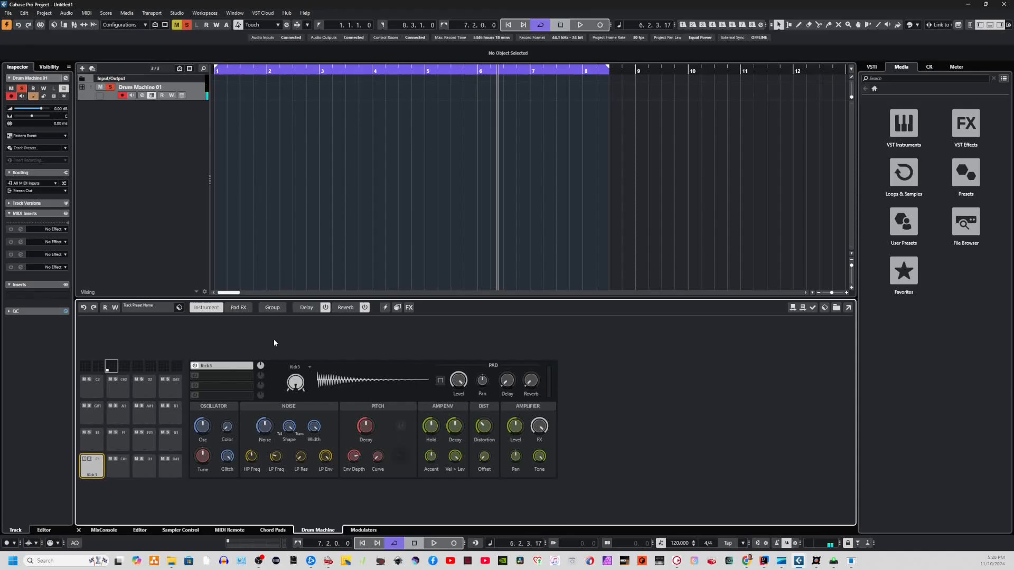
Place a kick on step 1 of the drum track's pattern in the pattern editor.
{"action": "left_click", "coordinate": [139, 530]}
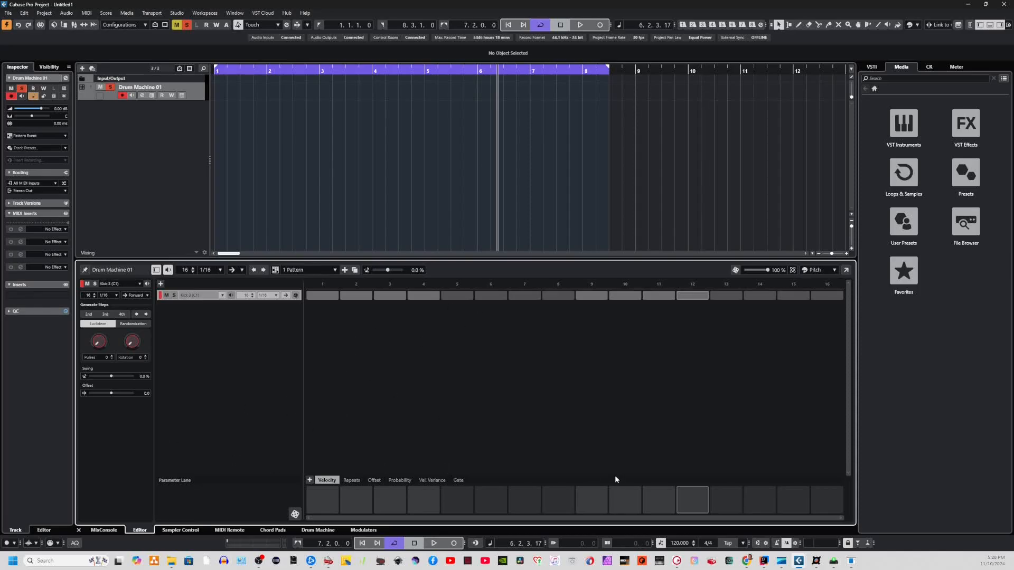
{"action": "left_click", "coordinate": [325, 491]}
Return to the drum machine and show the snare sounds available for the C#1 pad.
{"action": "left_click", "coordinate": [319, 530]}
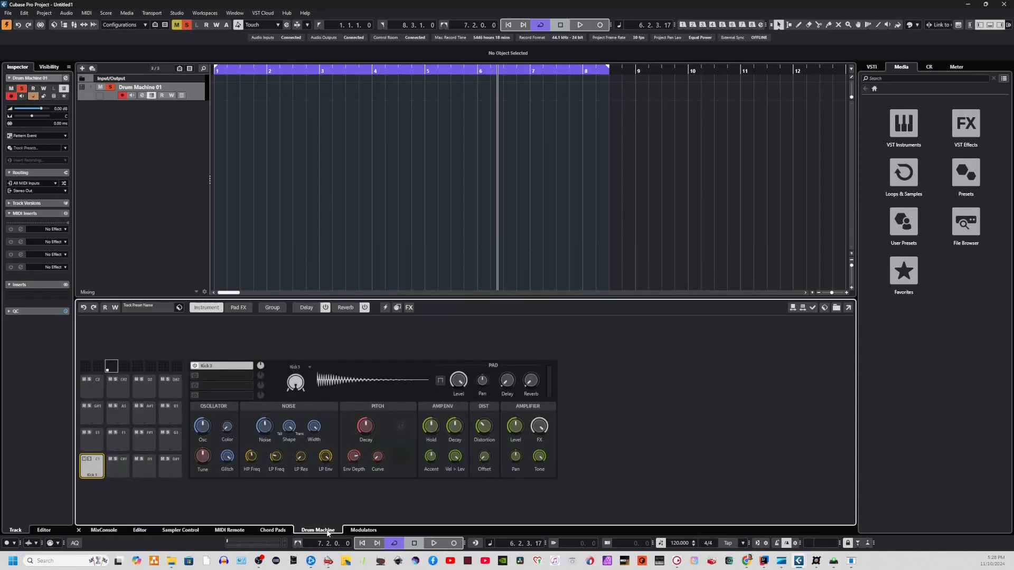
{"action": "left_click", "coordinate": [114, 466]}
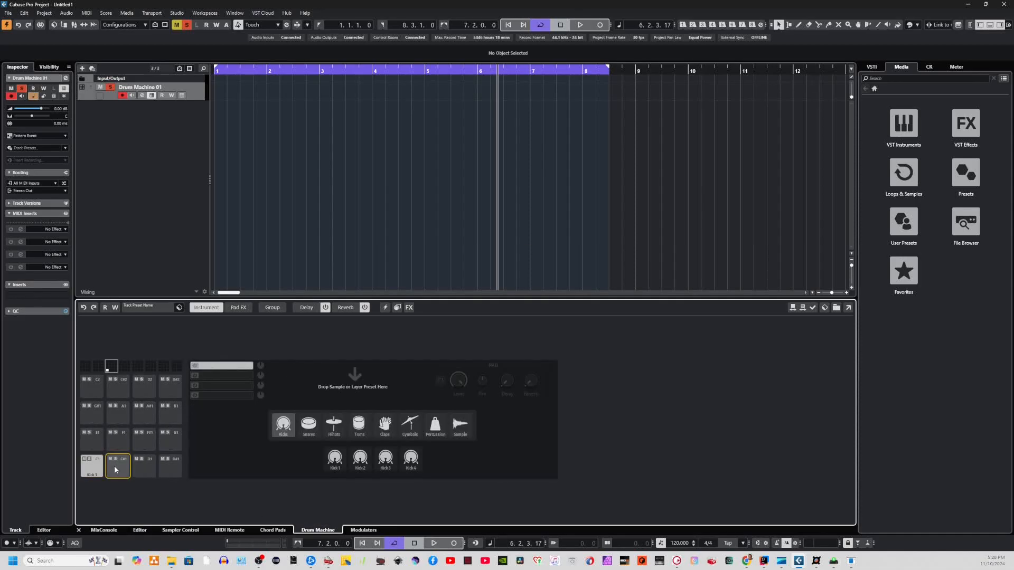
{"action": "left_click", "coordinate": [308, 425]}
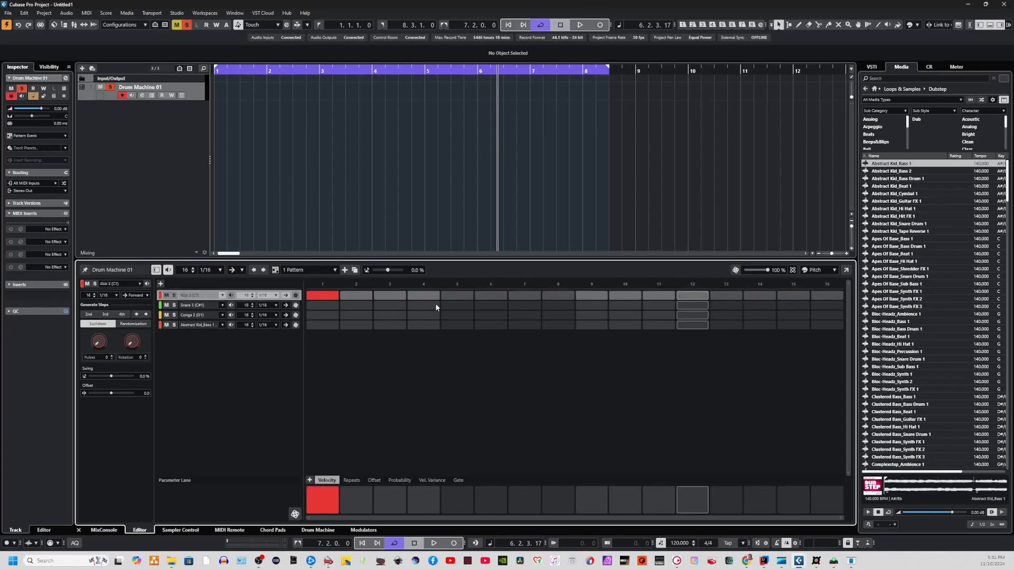
Place kicks on steps 5, 9 and 13 of the drum pattern.
{"action": "left_click", "coordinate": [466, 296]}
{"action": "left_click", "coordinate": [591, 296]}
{"action": "left_click", "coordinate": [722, 296]}
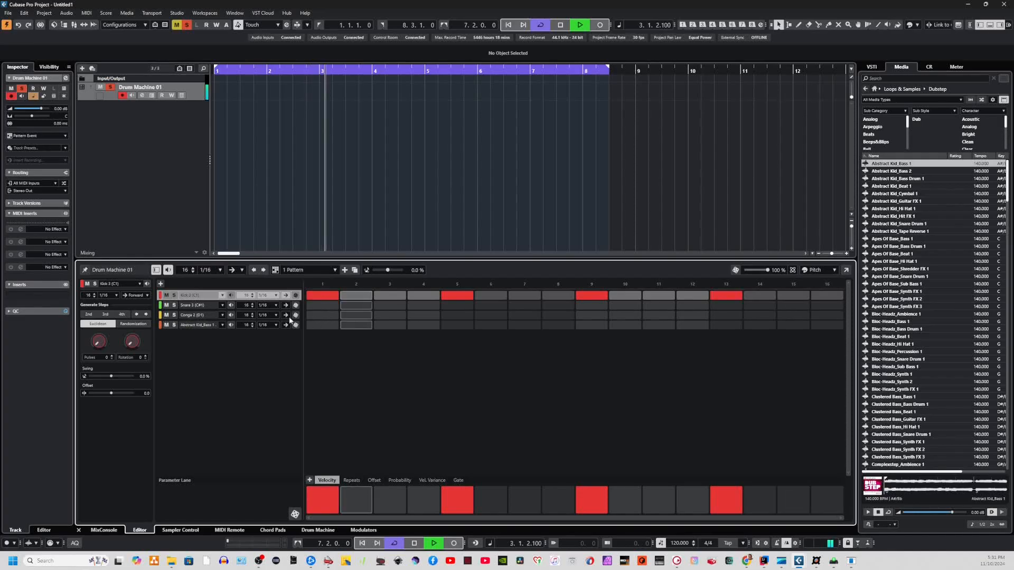
Place conga hits on steps 3, 7, 8, 11 and 15 while the pattern plays.
{"action": "left_click", "coordinate": [389, 317]}
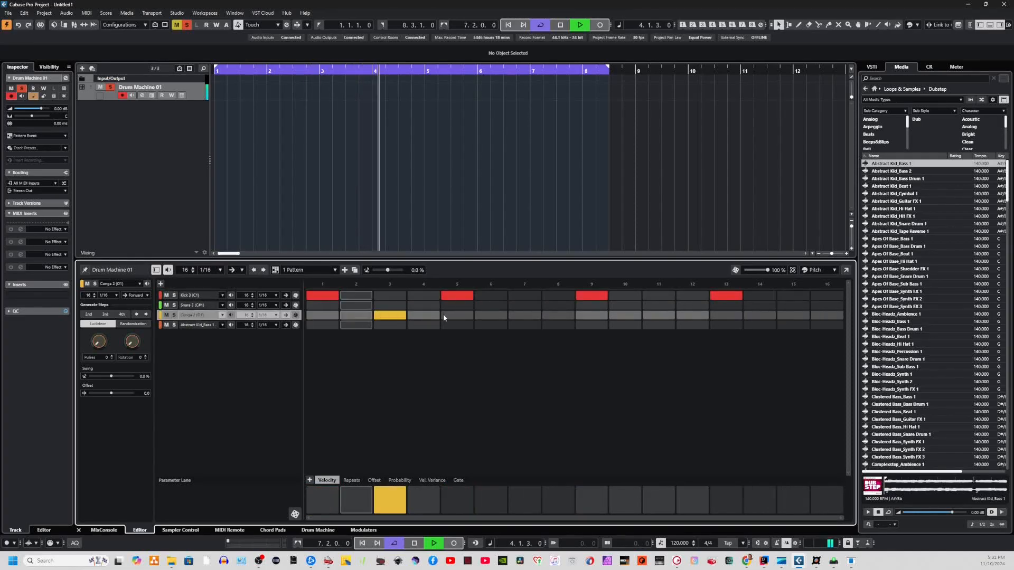
{"action": "left_click", "coordinate": [525, 315]}
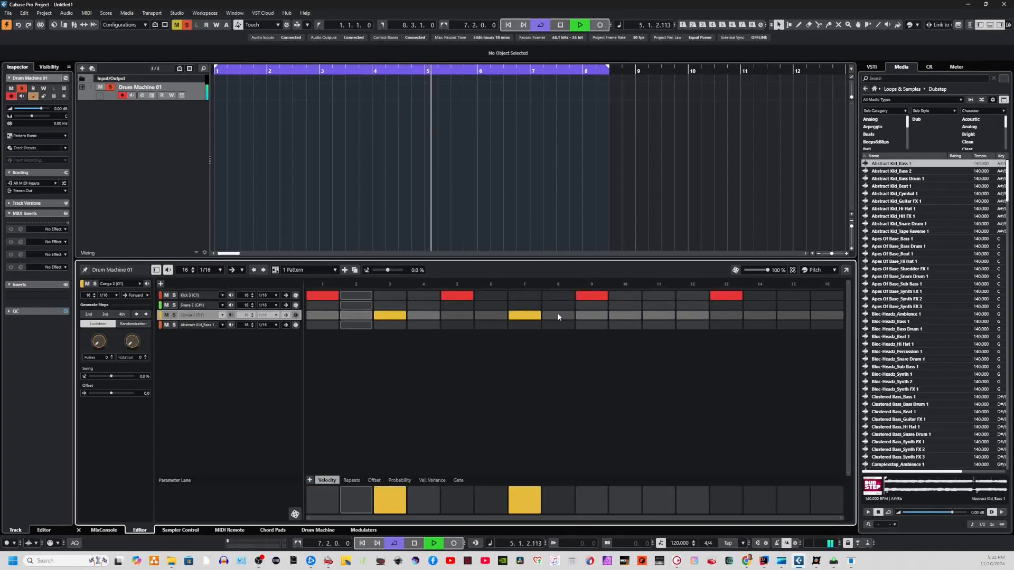
{"action": "left_click", "coordinate": [565, 316]}
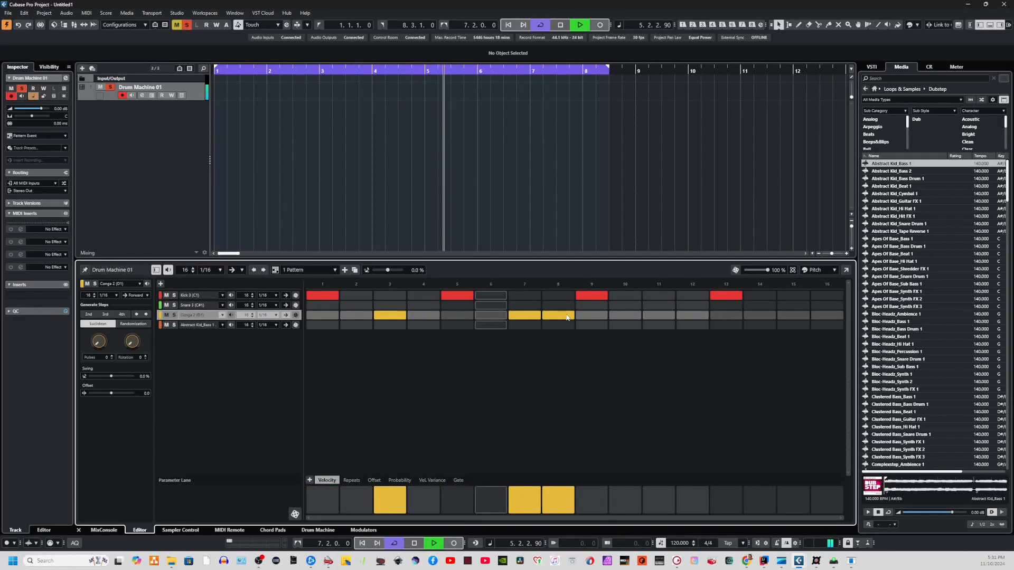
{"action": "left_click", "coordinate": [662, 315]}
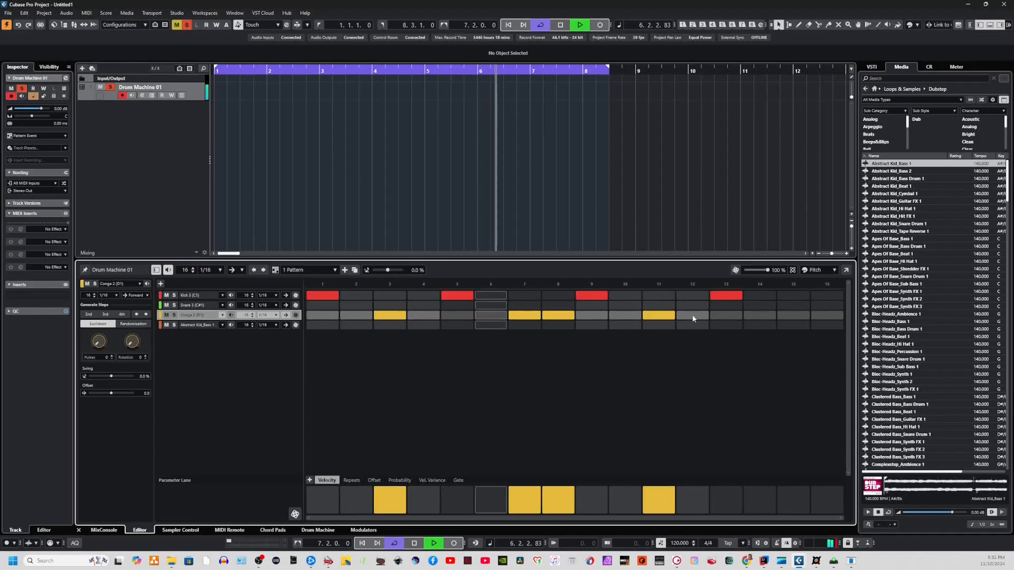
{"action": "left_click", "coordinate": [796, 315]}
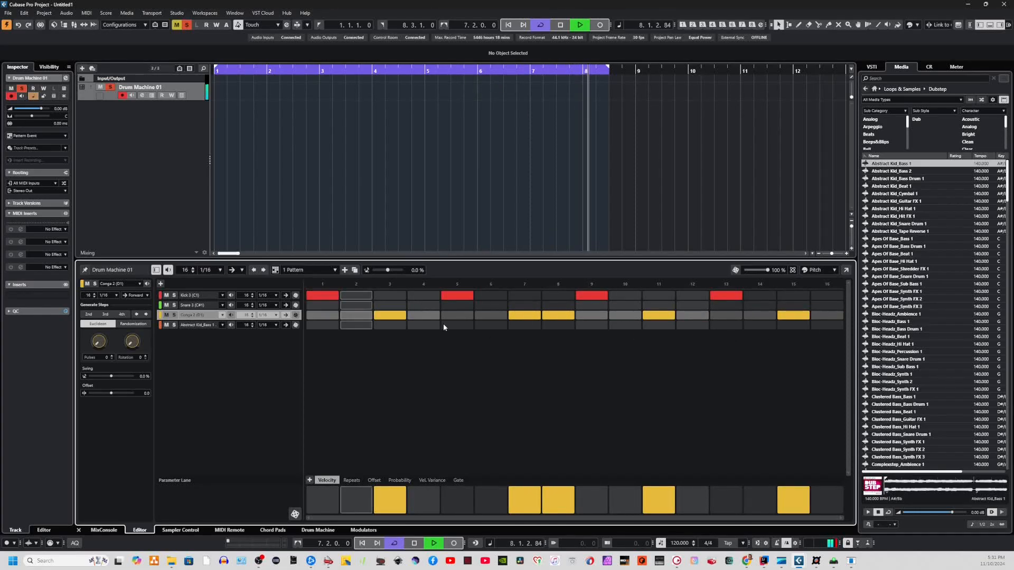
Place Abstract Kid_Bass 1 hits on steps 1, 7 and 11 of the drum pattern, leaving step 2 empty.
{"action": "left_click", "coordinate": [372, 325]}
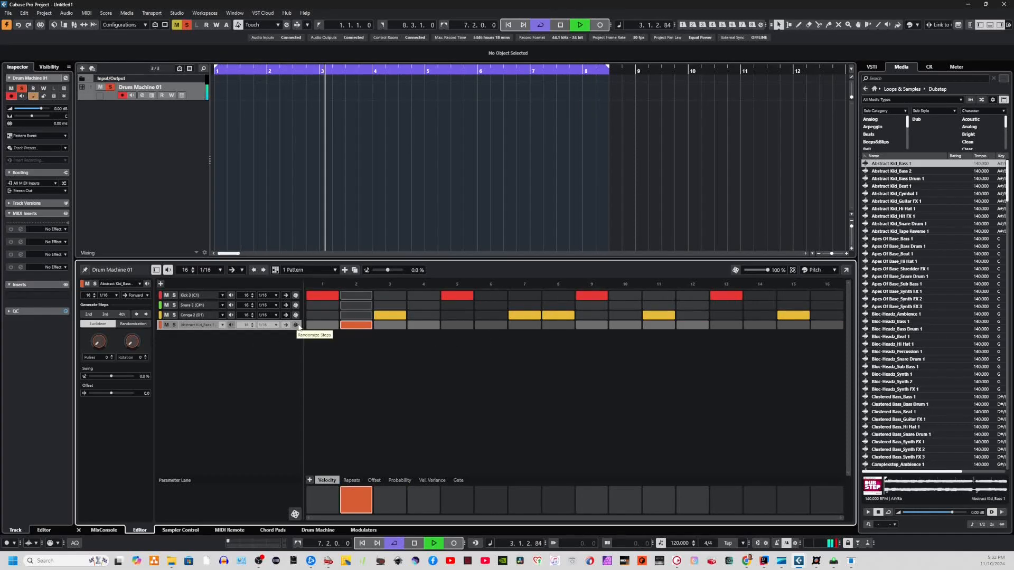
{"action": "left_click", "coordinate": [351, 325]}
{"action": "left_click", "coordinate": [322, 325]}
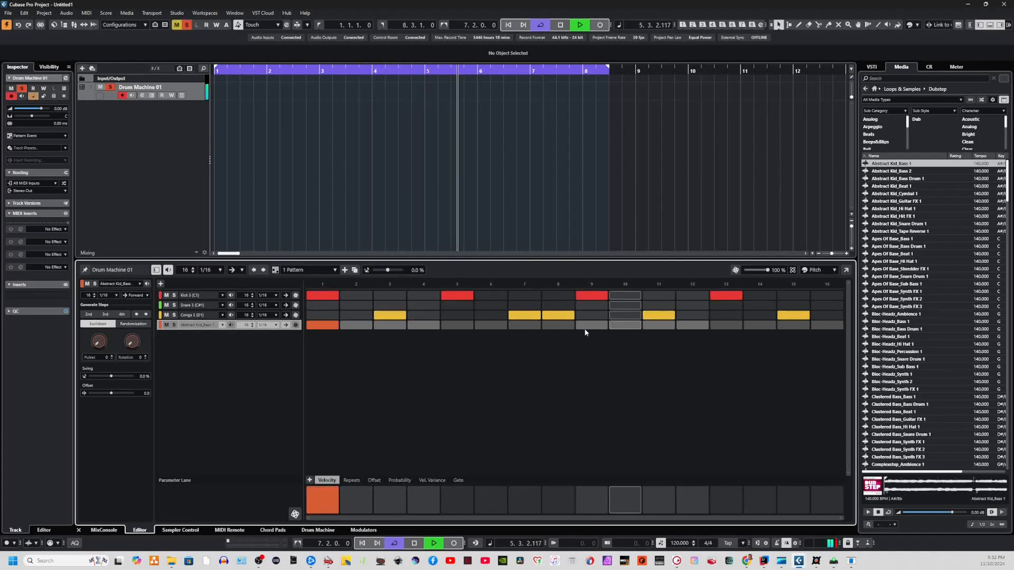
{"action": "left_click", "coordinate": [531, 325]}
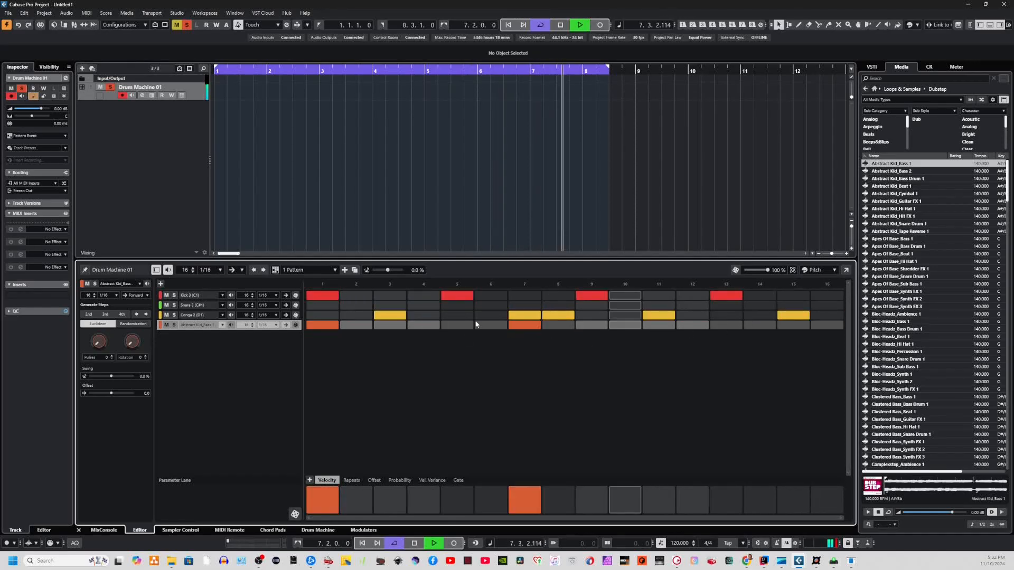
{"action": "left_click", "coordinate": [653, 326]}
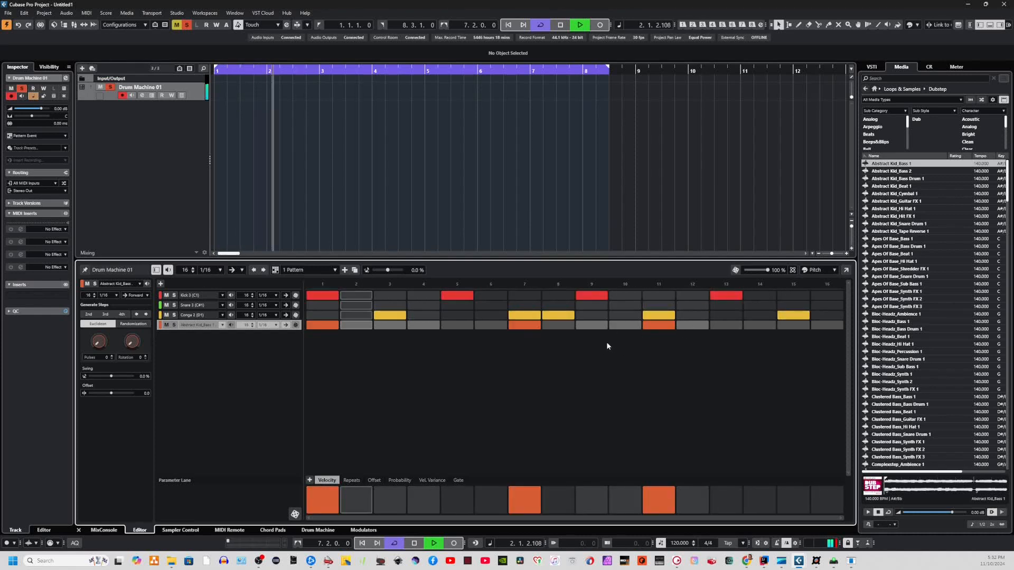
Place snare hits on steps 5 and 13 of the drum pattern.
{"action": "left_click", "coordinate": [454, 306]}
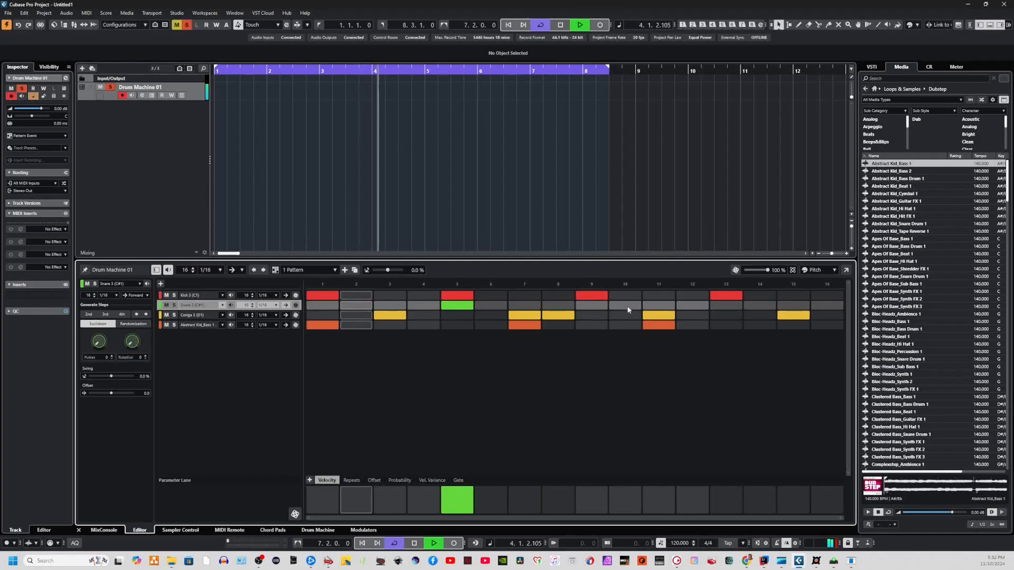
{"action": "left_click", "coordinate": [701, 307]}
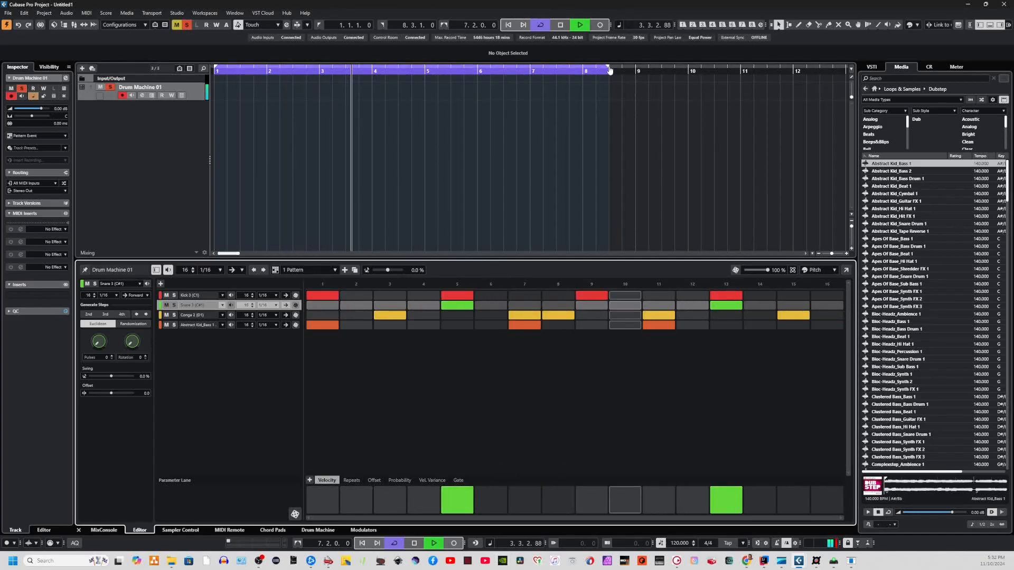
Move the end of the project's cycle range to bar 9.
{"action": "left_click_drag", "start_coordinate": [610, 69], "coordinate": [582, 70]}
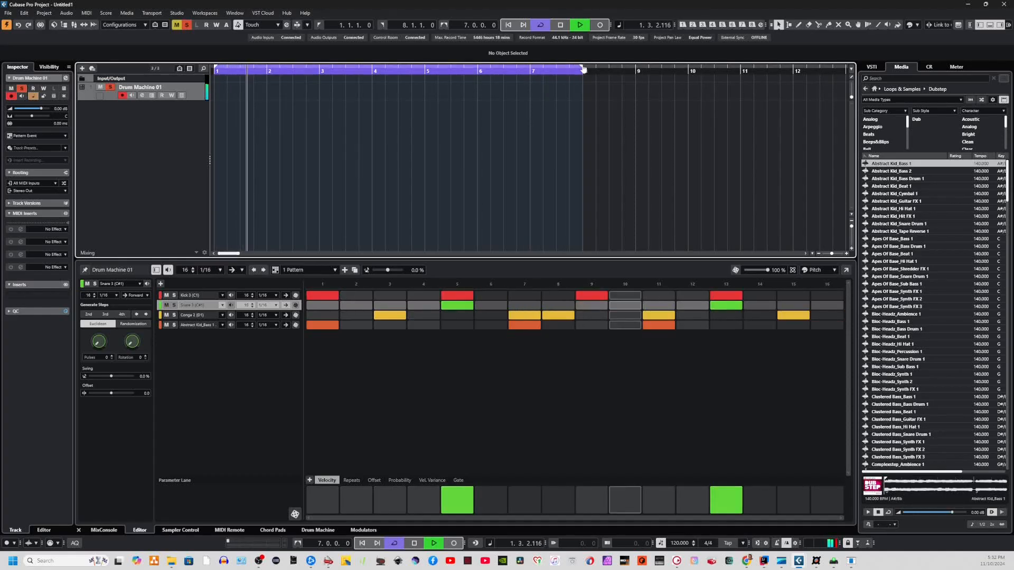
{"action": "left_click_drag", "start_coordinate": [582, 68], "coordinate": [661, 78]}
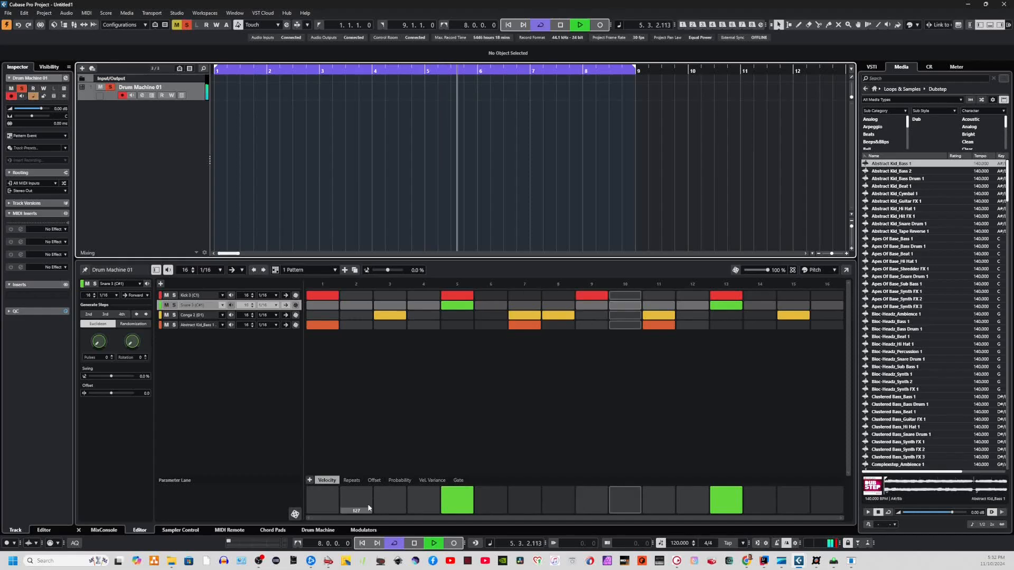
Reduce the probability of the Abstract Kid_Bass 1 hit on step 7 to well below half.
{"action": "left_click", "coordinate": [190, 315]}
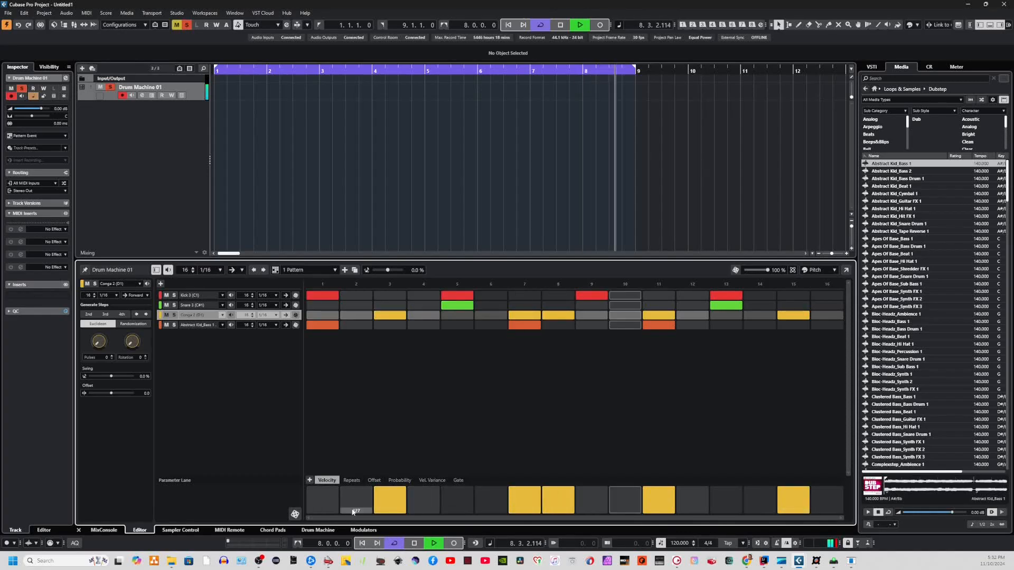
{"action": "left_click", "coordinate": [399, 480]}
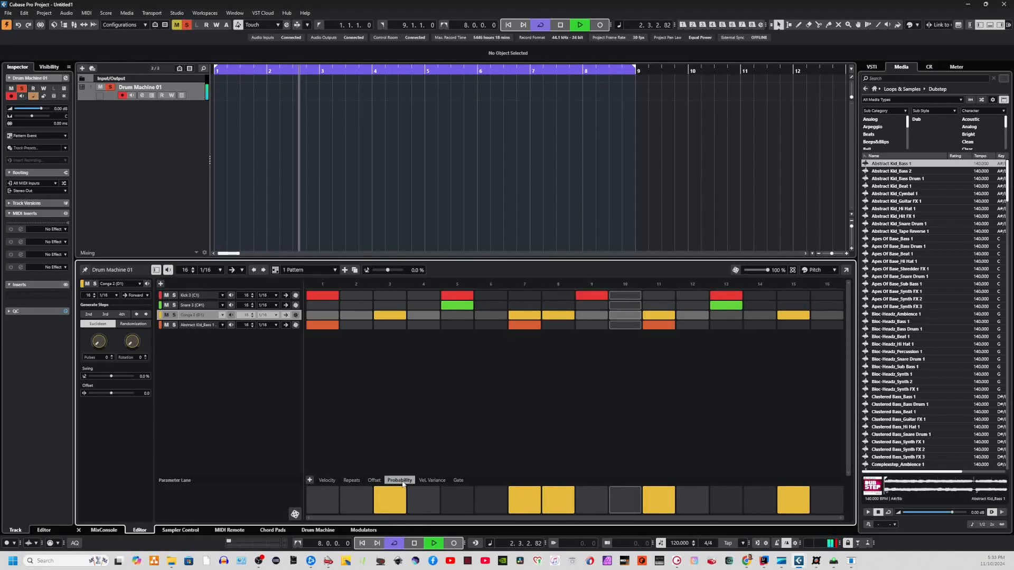
{"action": "left_click", "coordinate": [534, 325]}
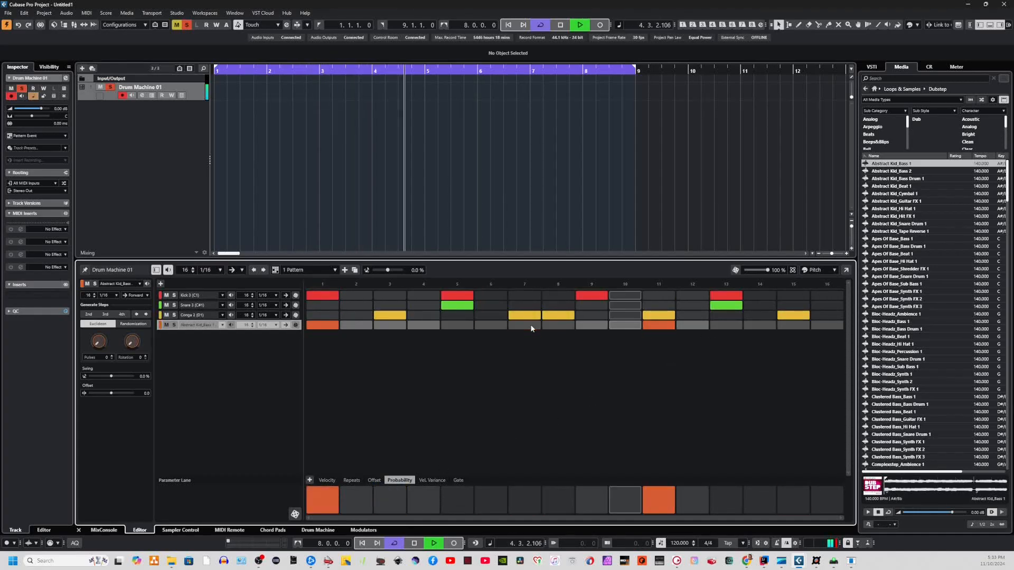
{"action": "left_click", "coordinate": [531, 327]}
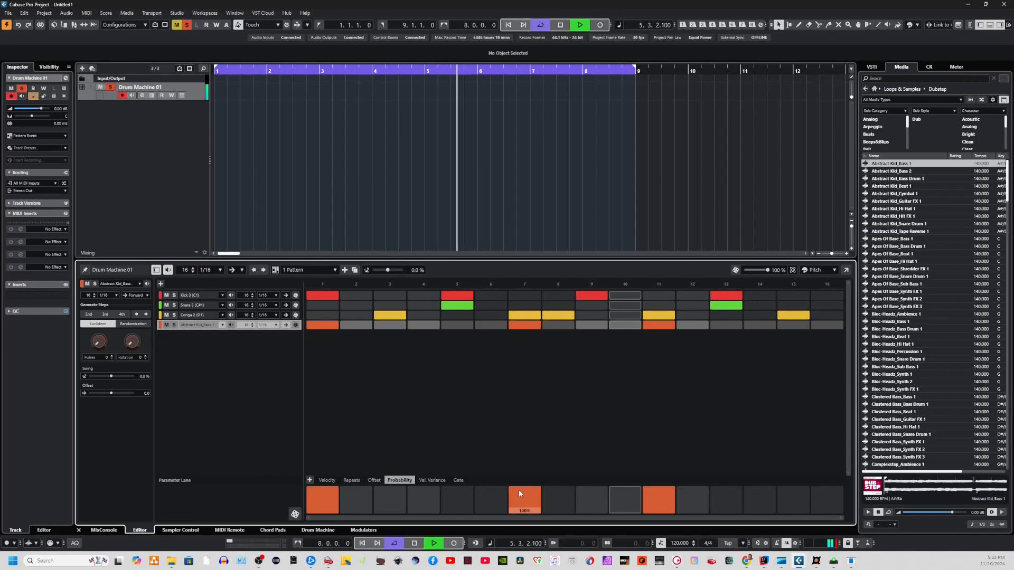
{"action": "left_click_drag", "start_coordinate": [519, 489], "coordinate": [521, 505]}
Add Abstract Kid_Bass 1 hits on steps 14 and 16 and lower their probability, with step 14 below half and step 16 somewhat higher.
{"action": "left_click", "coordinate": [768, 325]}
{"action": "left_click", "coordinate": [834, 325]}
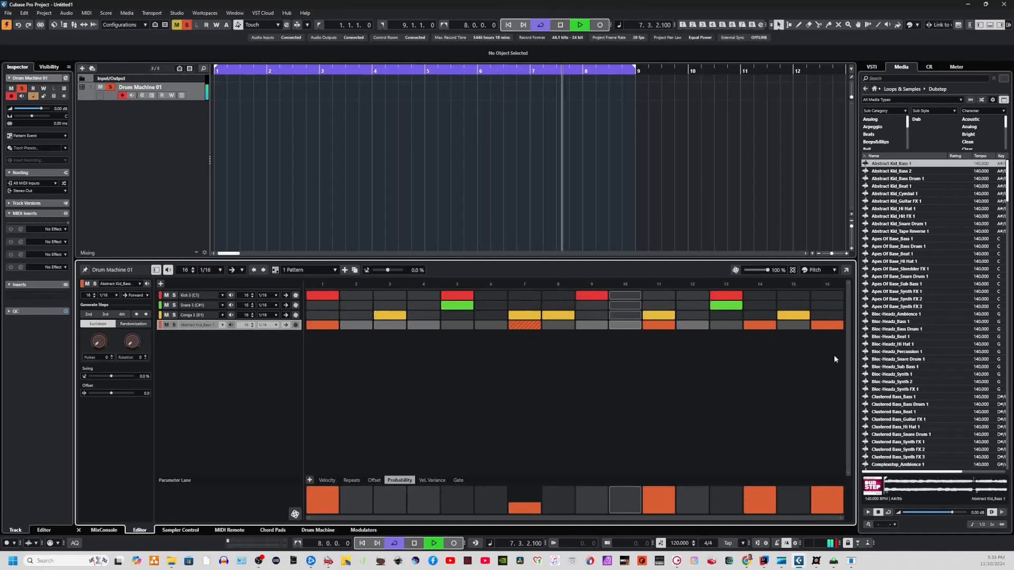
{"action": "left_click", "coordinate": [754, 501]}
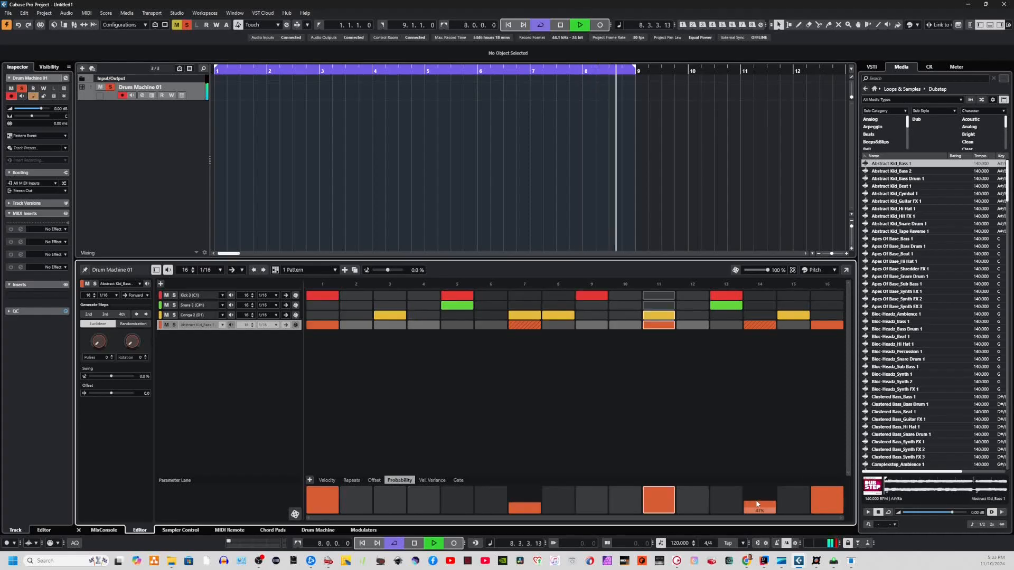
{"action": "left_click", "coordinate": [821, 498]}
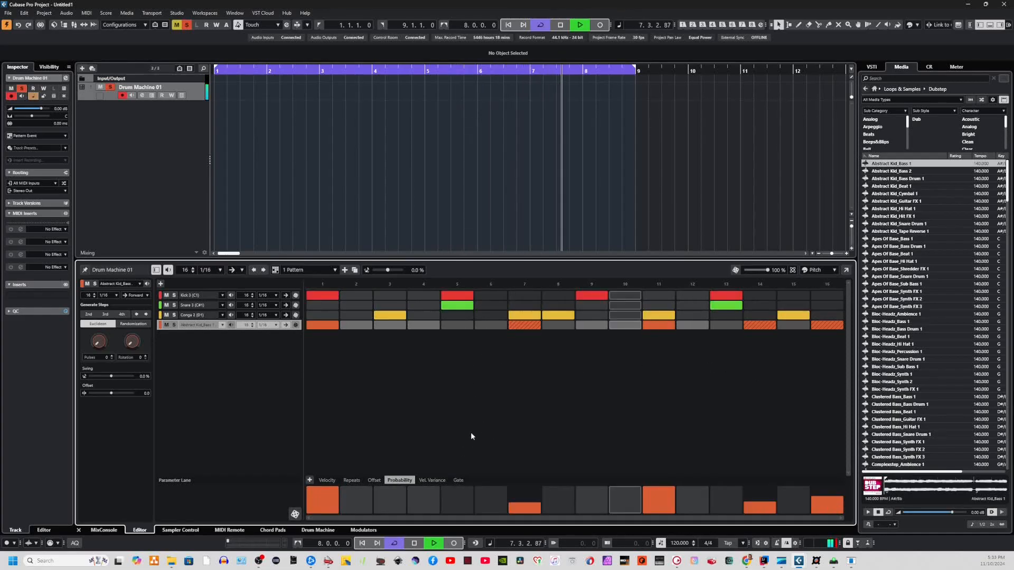
Vary the bass lane's velocity variance, with 100% on step 7, a negative value on step 14 and a positive one on step 16.
{"action": "left_click", "coordinate": [434, 480]}
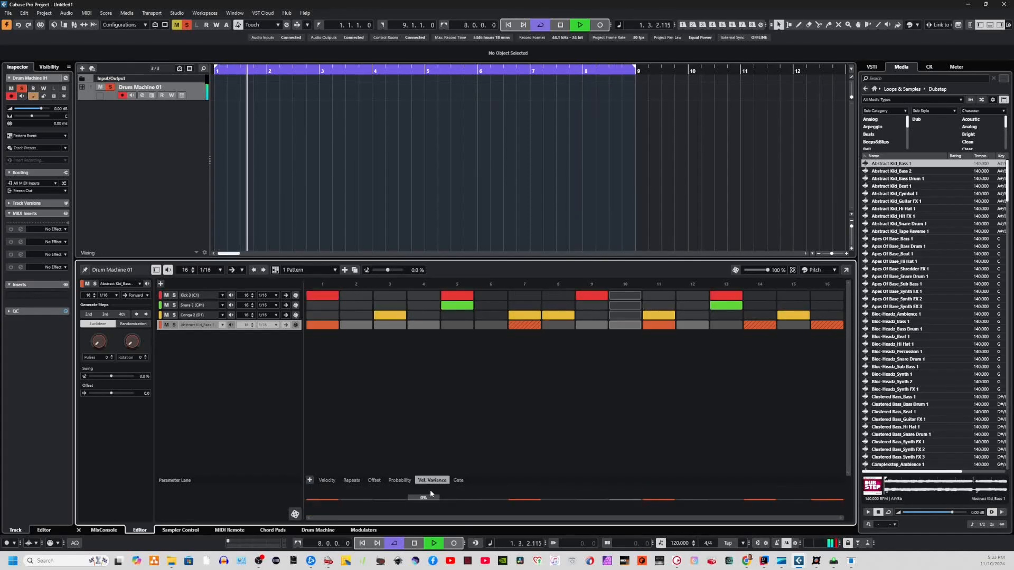
{"action": "left_click_drag", "start_coordinate": [524, 498], "coordinate": [530, 484]}
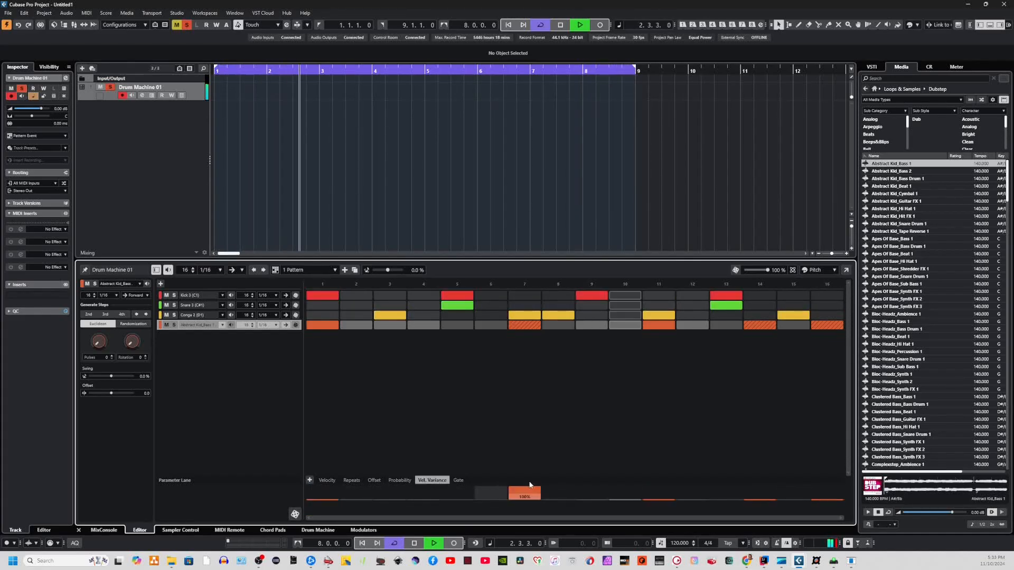
{"action": "left_click_drag", "start_coordinate": [638, 496], "coordinate": [685, 506]}
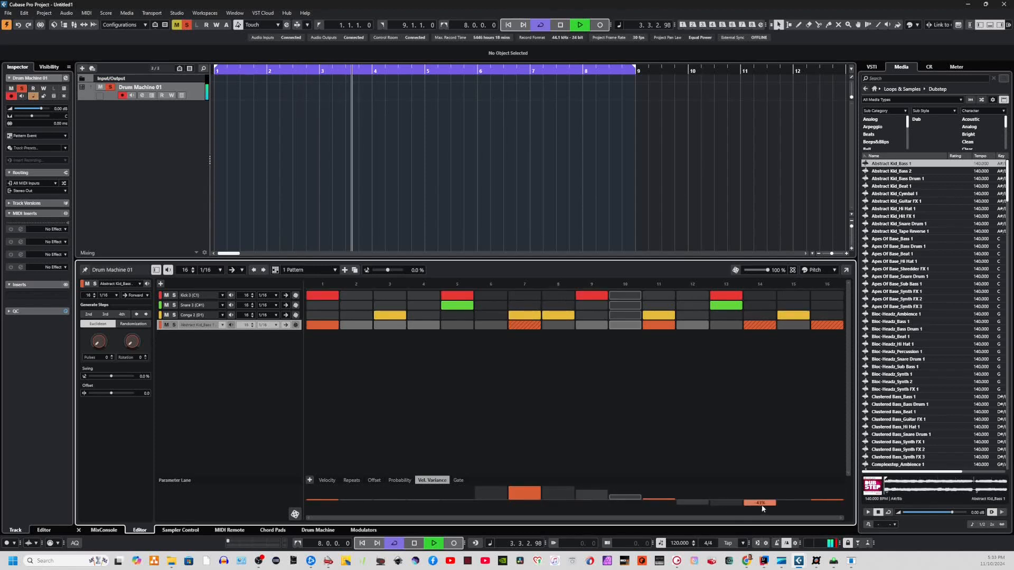
{"action": "left_click_drag", "start_coordinate": [793, 505], "coordinate": [844, 492]}
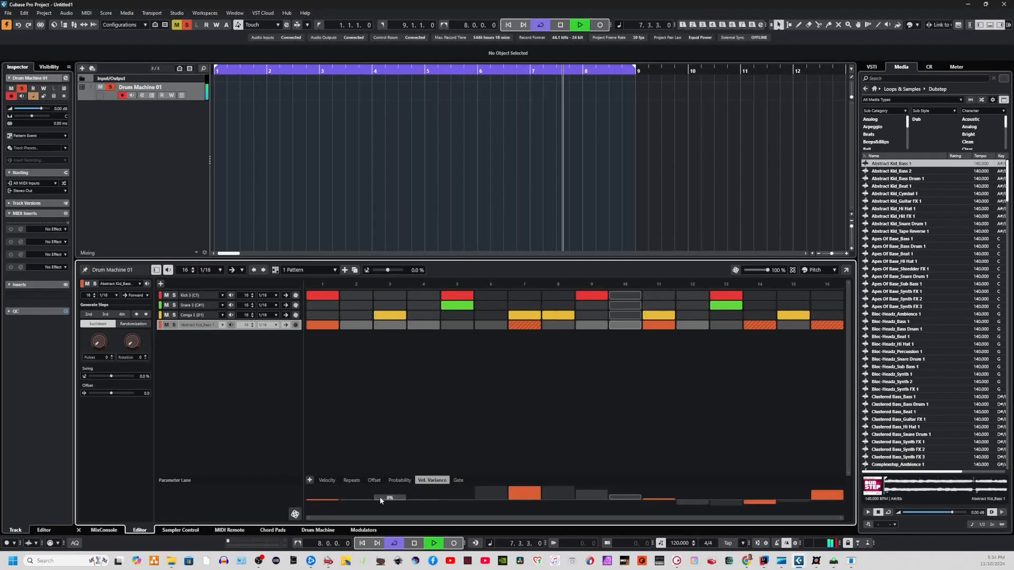
Shorten the gate of the bass hits on steps 7, 11, 14 and 16 to well under half, keeping step 1 long.
{"action": "left_click", "coordinate": [457, 480]}
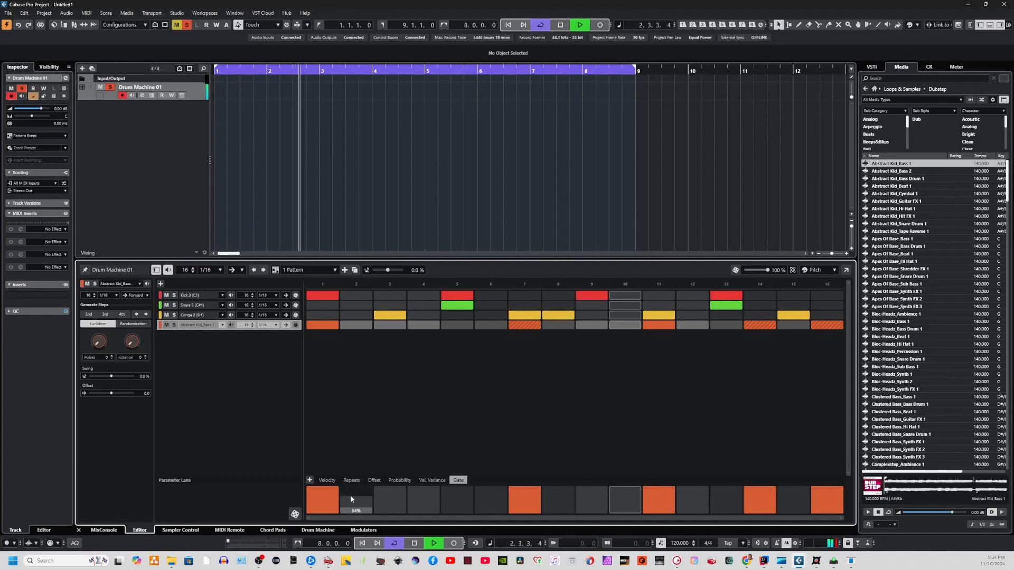
{"action": "left_click_drag", "start_coordinate": [324, 496], "coordinate": [331, 502]}
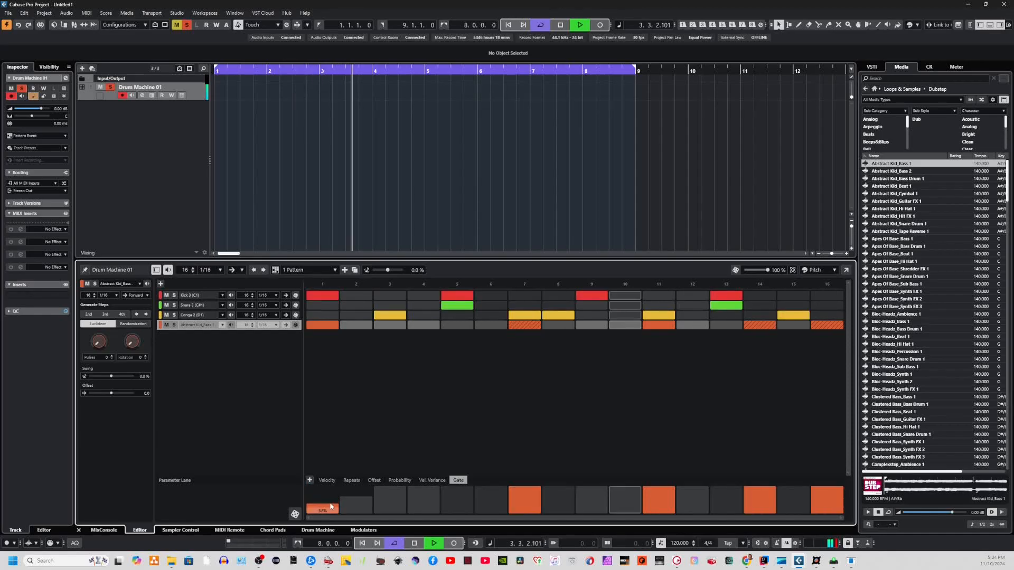
{"action": "left_click_drag", "start_coordinate": [525, 494], "coordinate": [528, 508]}
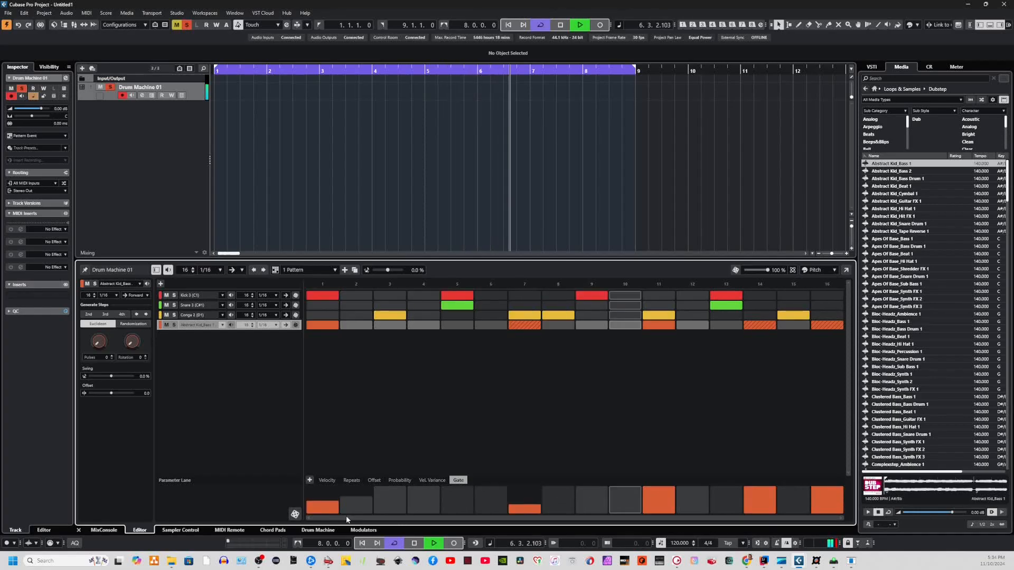
{"action": "left_click", "coordinate": [324, 509]}
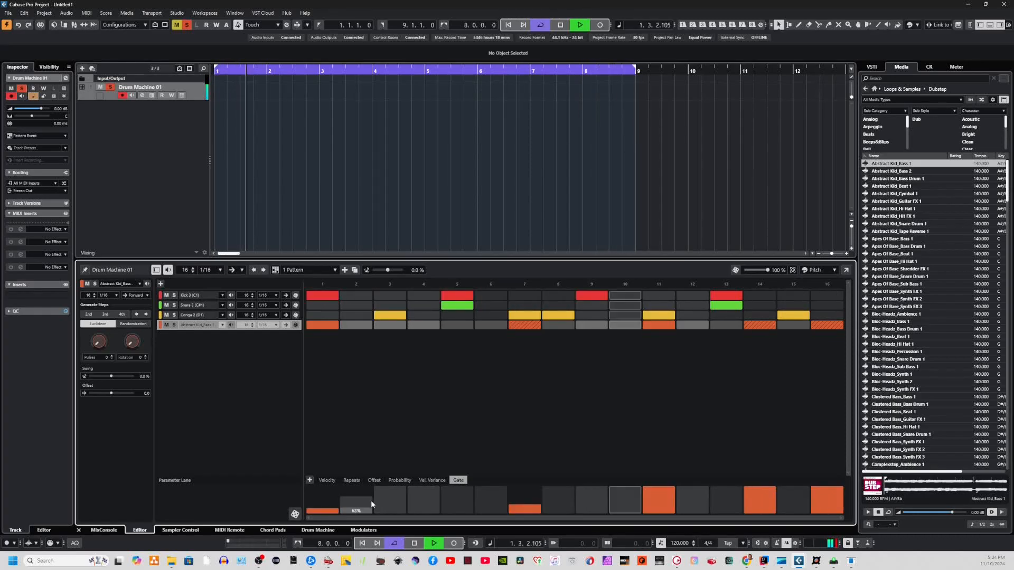
{"action": "left_click", "coordinate": [668, 511]}
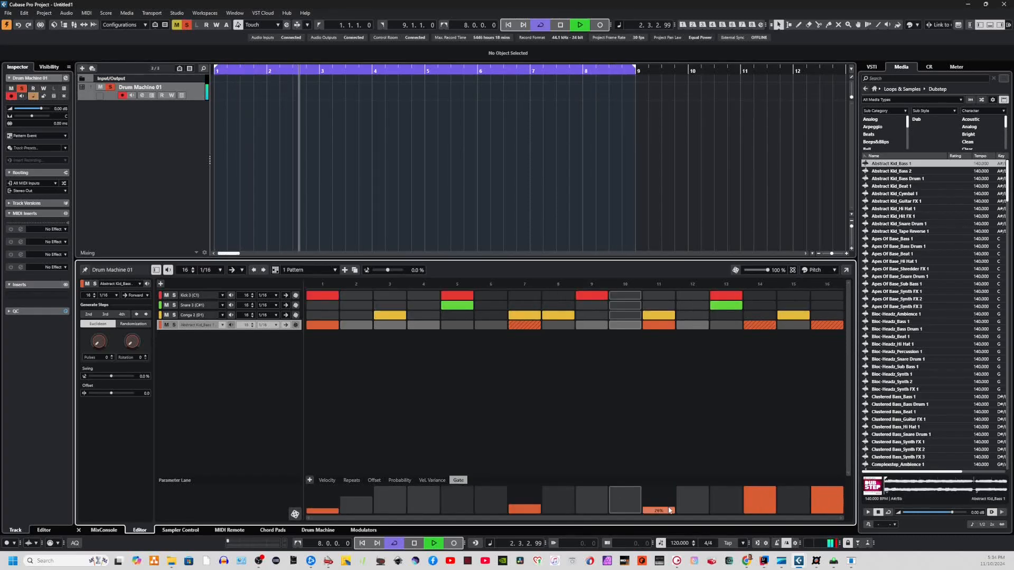
{"action": "left_click", "coordinate": [767, 511]}
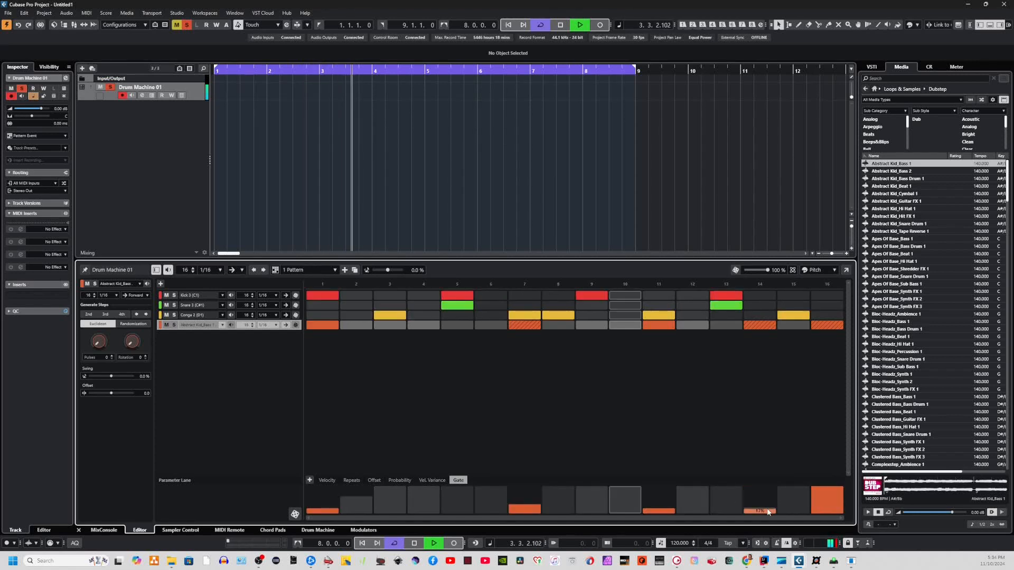
{"action": "left_click", "coordinate": [827, 508]}
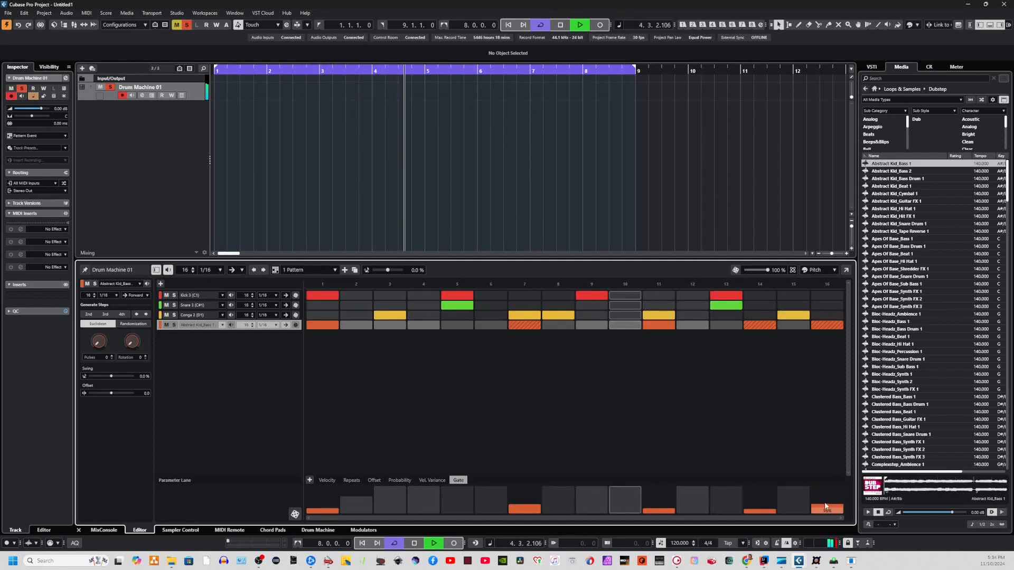
{"action": "left_click", "coordinate": [322, 490]}
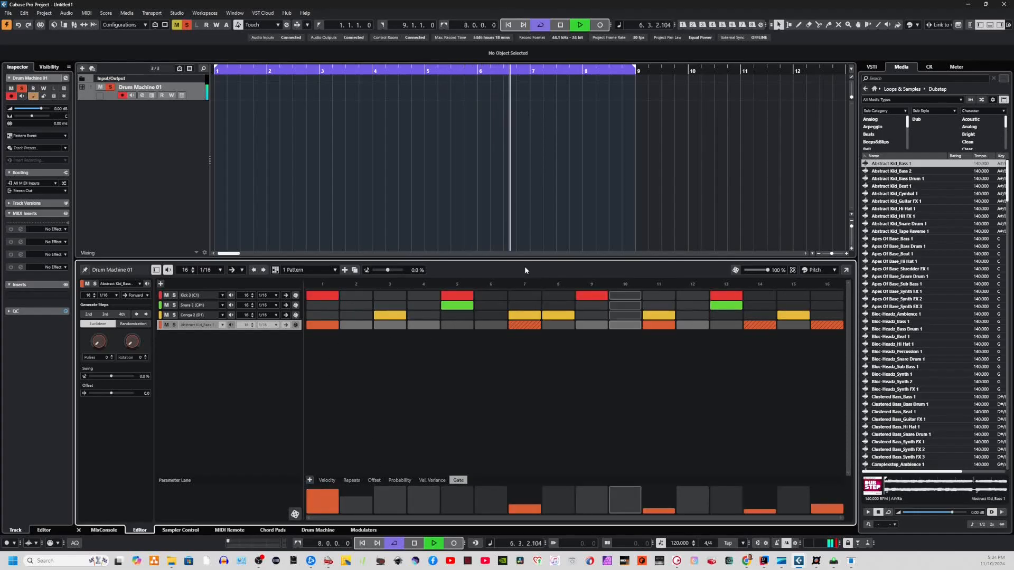
Set the bass hit on step 7 to the maximum number of repeats and give step 11 a smaller repeat count.
{"action": "left_click", "coordinate": [352, 480]}
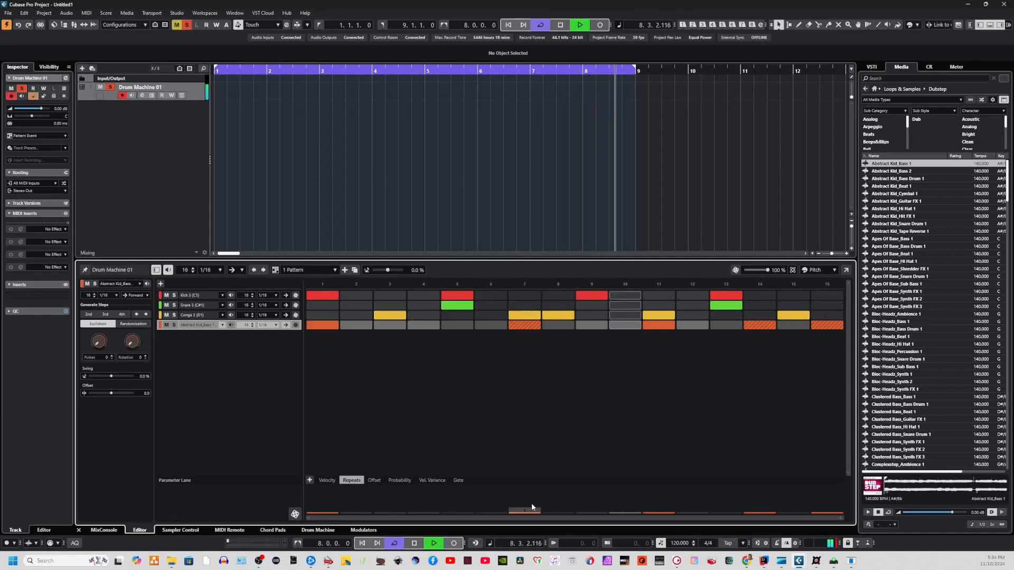
{"action": "left_click_drag", "start_coordinate": [531, 502], "coordinate": [531, 484]}
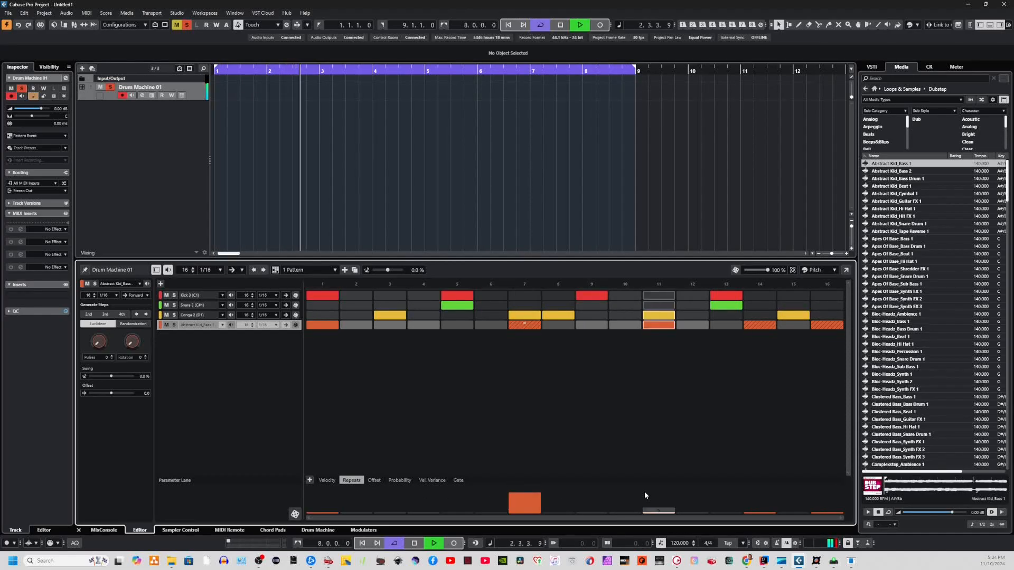
{"action": "left_click", "coordinate": [652, 508]}
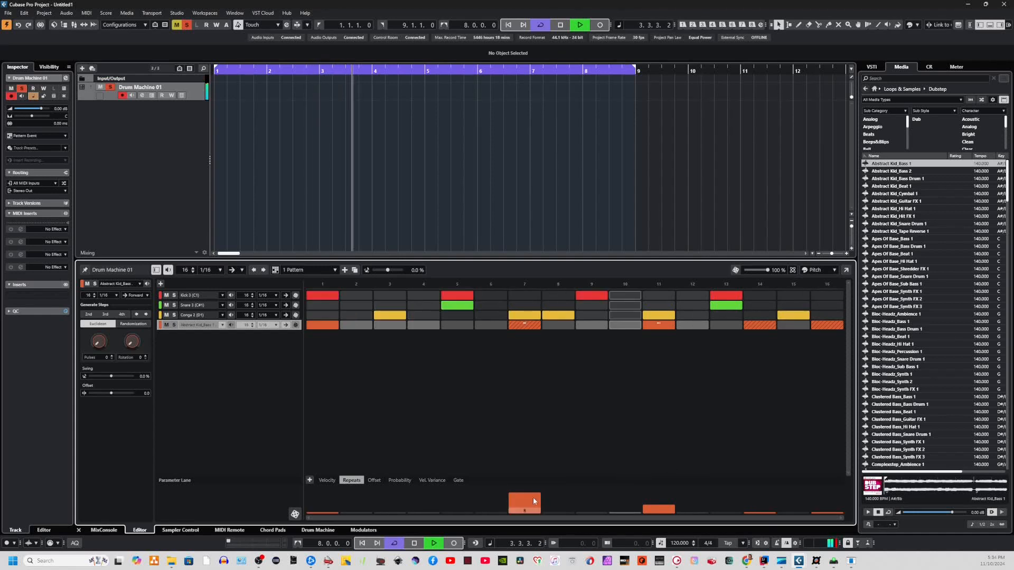
{"action": "left_click_drag", "start_coordinate": [533, 497], "coordinate": [534, 510]}
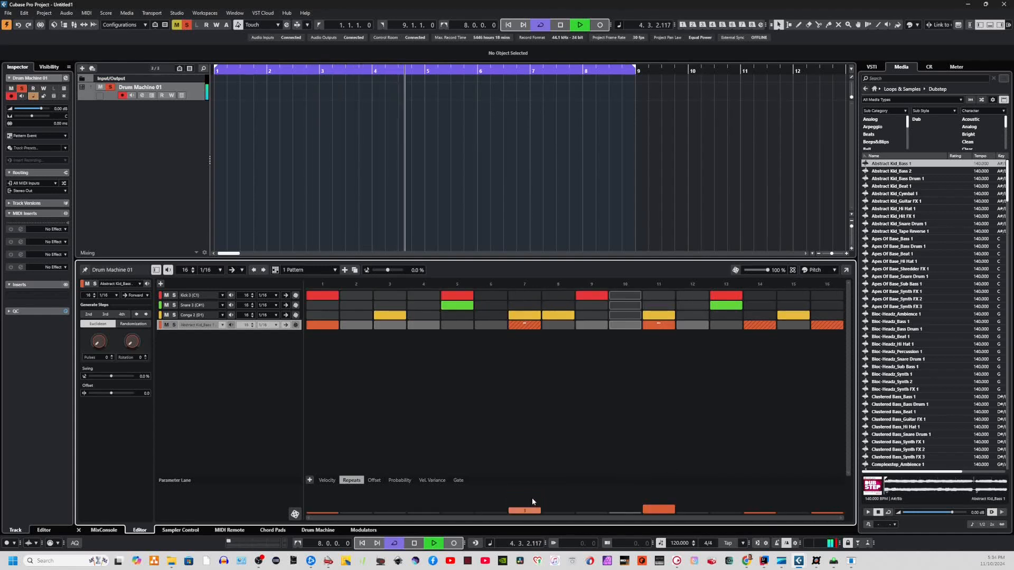
{"action": "left_click_drag", "start_coordinate": [532, 508], "coordinate": [532, 473]}
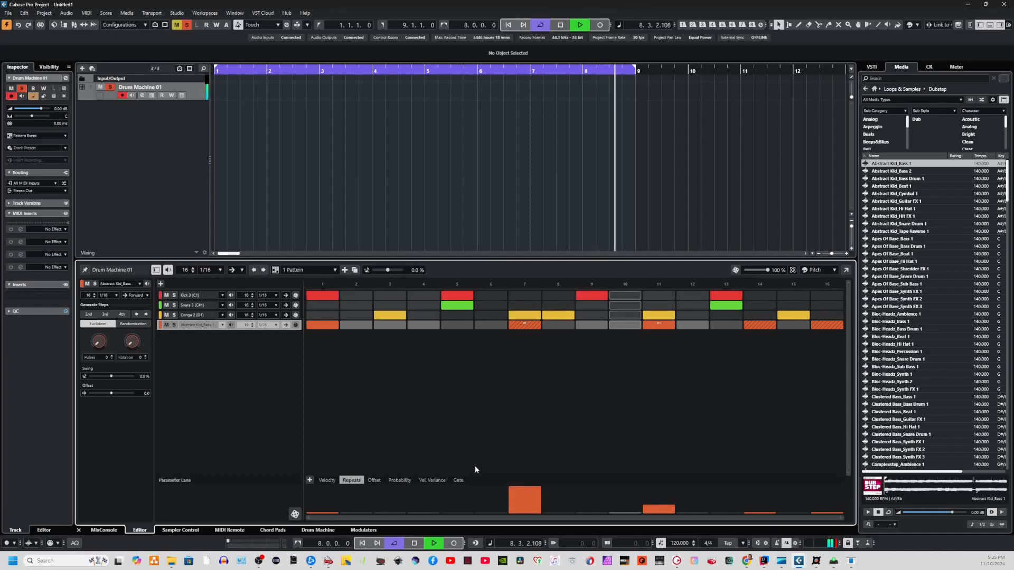
Add an Automation 1 parameter to the pattern's parameter lanes and display it for the bass lane.
{"action": "left_click", "coordinate": [310, 480]}
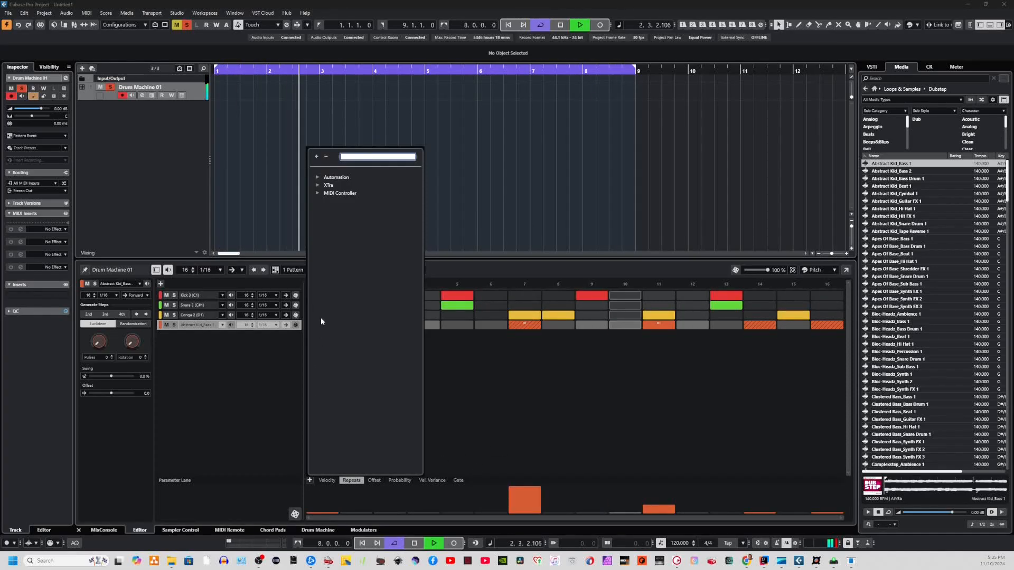
{"action": "left_click", "coordinate": [316, 177]}
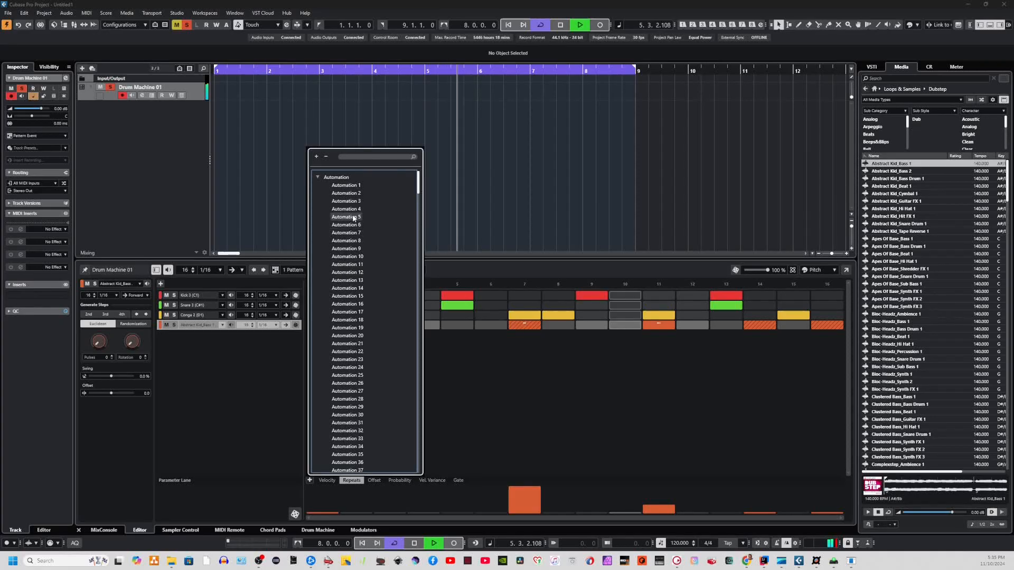
{"action": "left_click", "coordinate": [350, 186]}
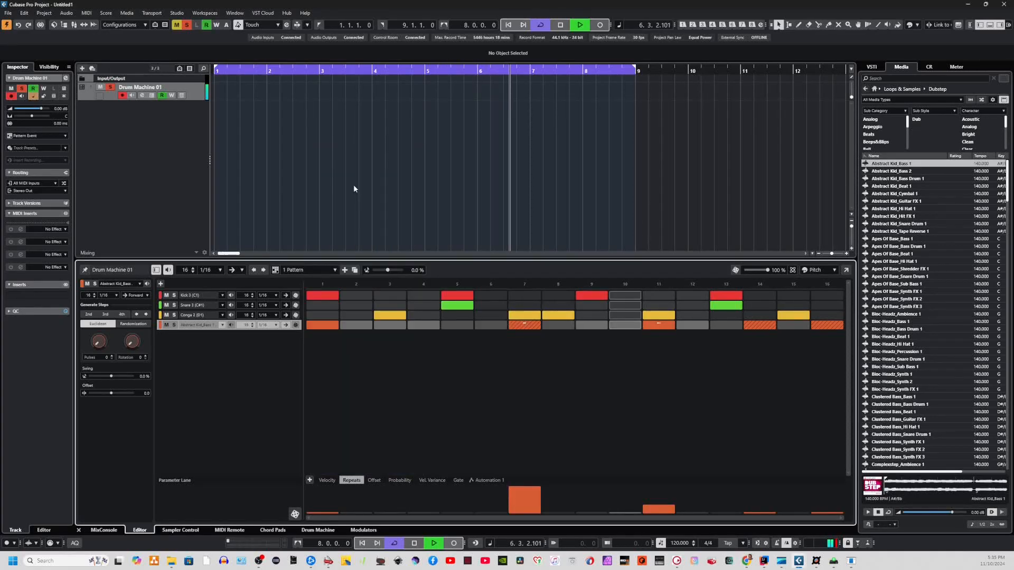
{"action": "left_click", "coordinate": [487, 479]}
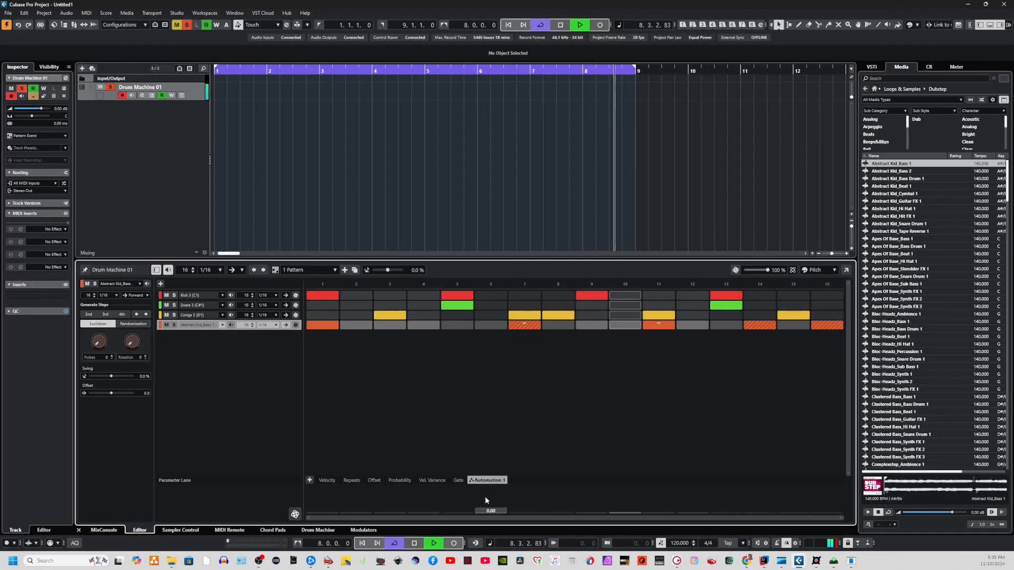